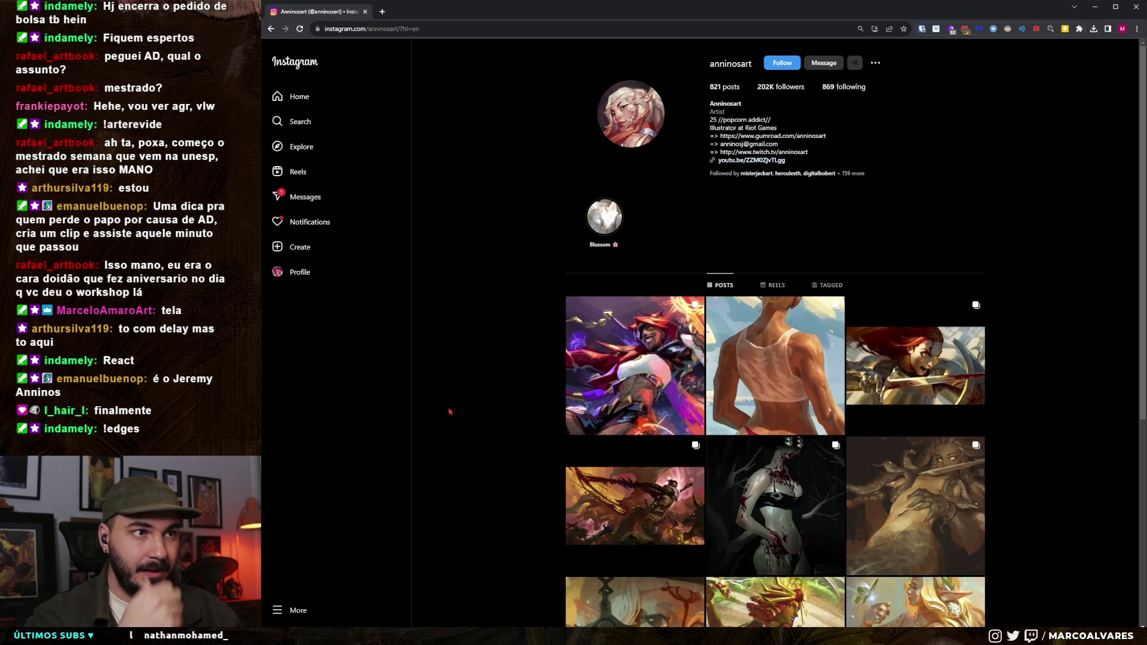
- Leave the artist's Instagram profile and return to the Photoshop still-life painting
key(alt+Tab)
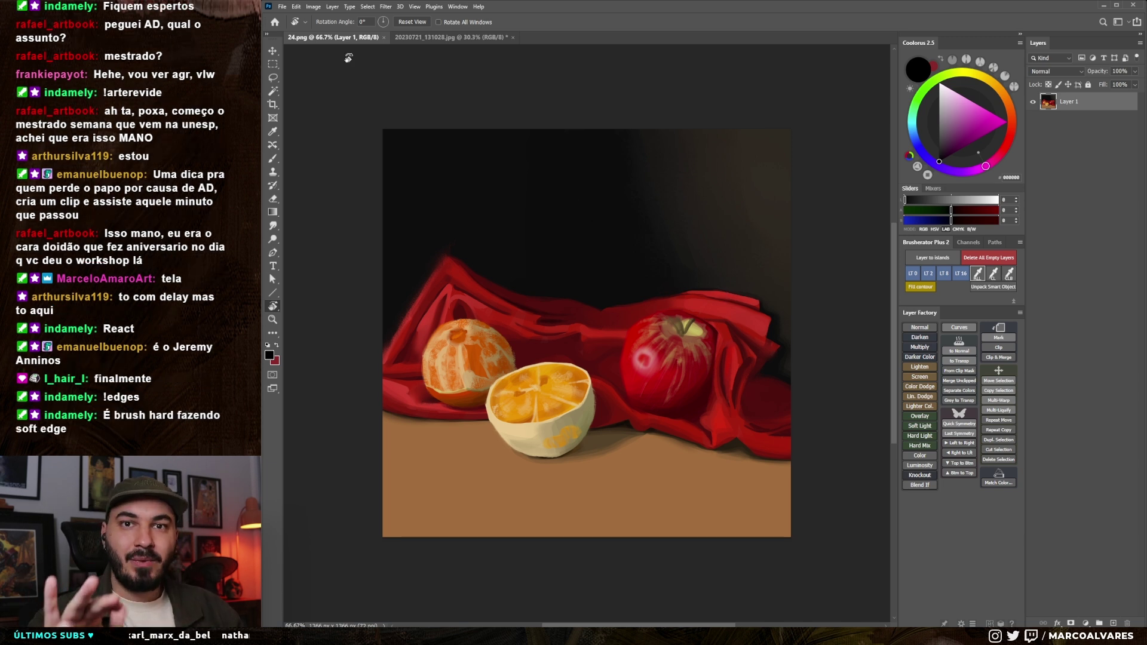
- Zoom in, rotate and re-level the view, and add a new empty Layer 2
scroll(556, 359, up, 2)
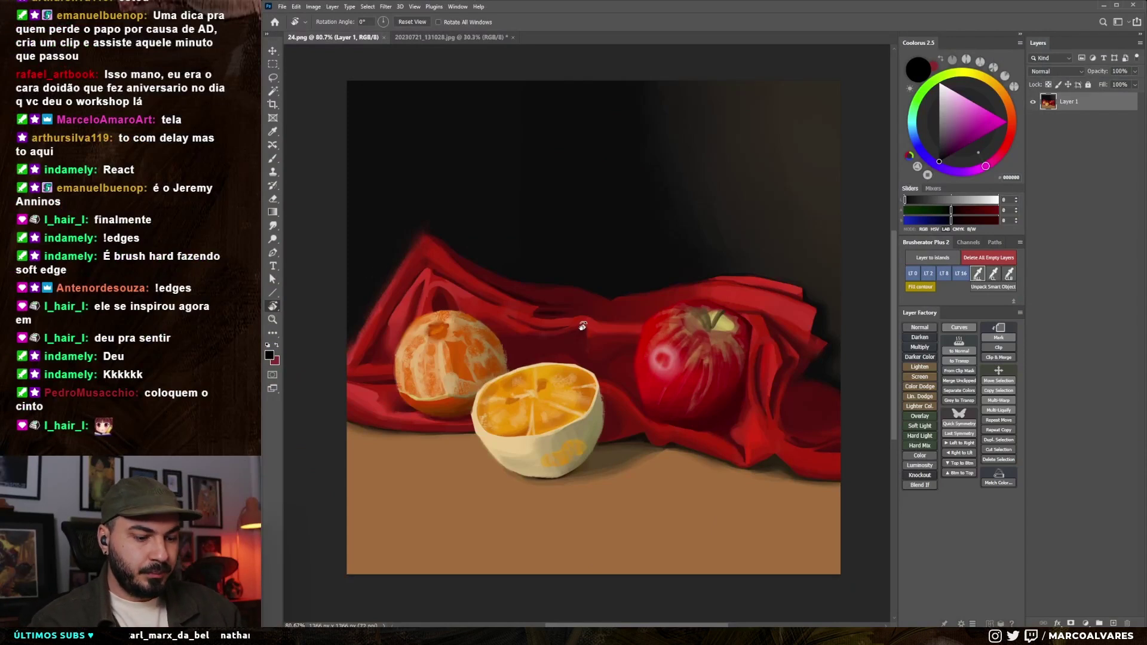
drag(583, 325, 520, 378)
drag(667, 289, 711, 310)
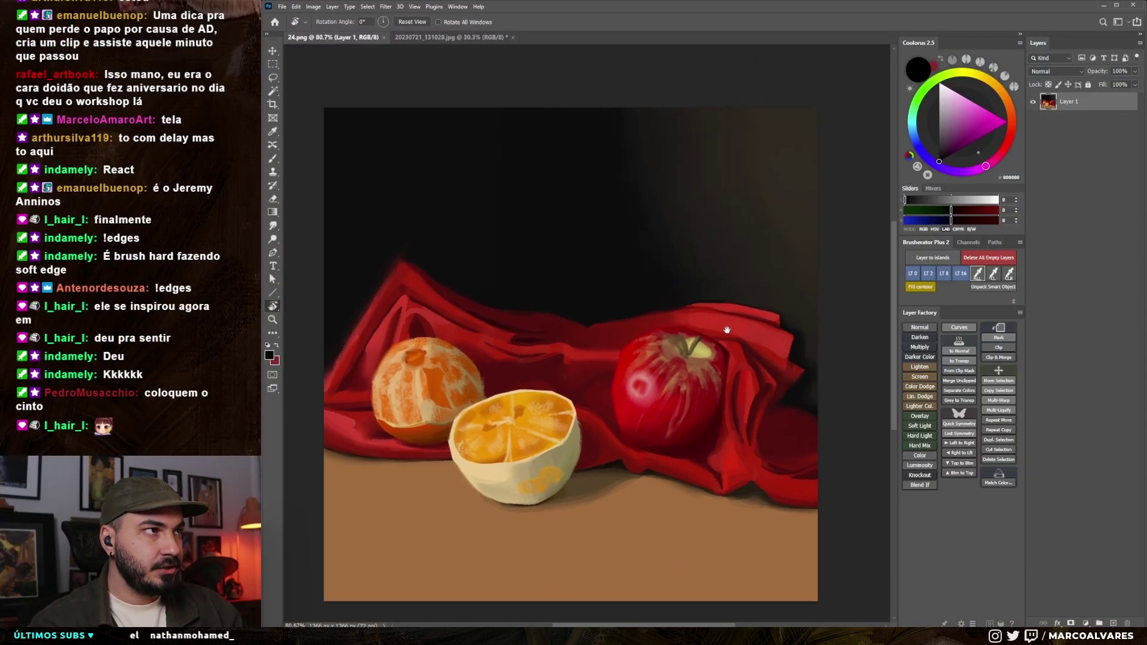
key(ctrl+shift+alt+n)
- Sketch a circle outline on the tabletop with the brush on Layer 2
key(b)
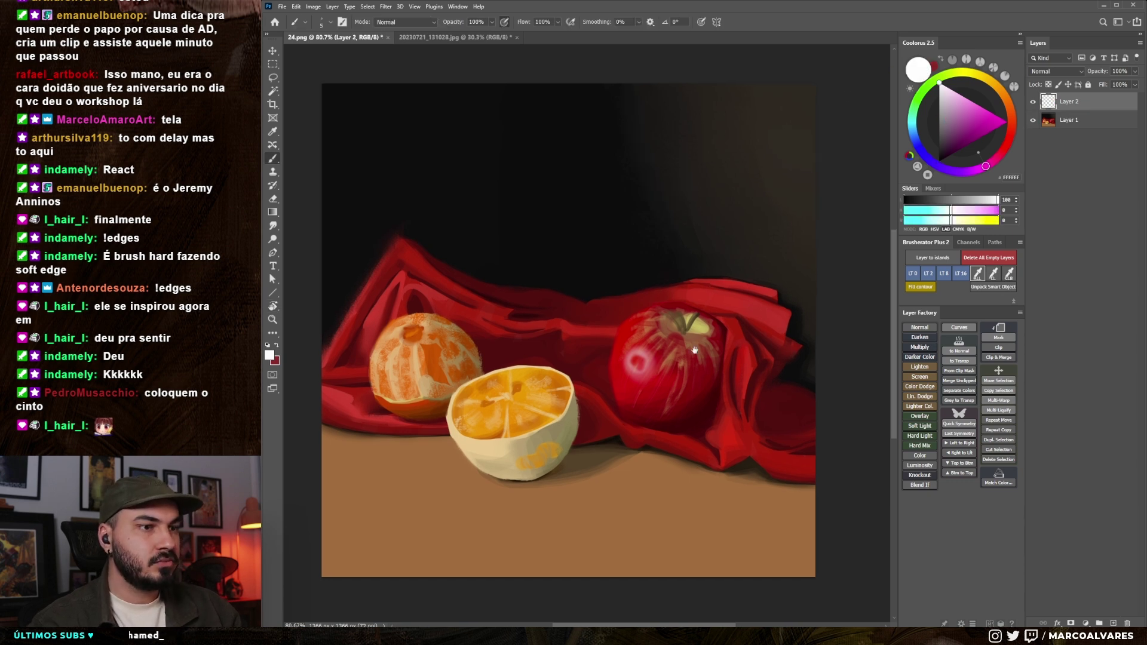
scroll(630, 394, down, 2)
scroll(654, 430, up, 5)
scroll(655, 431, down, 3)
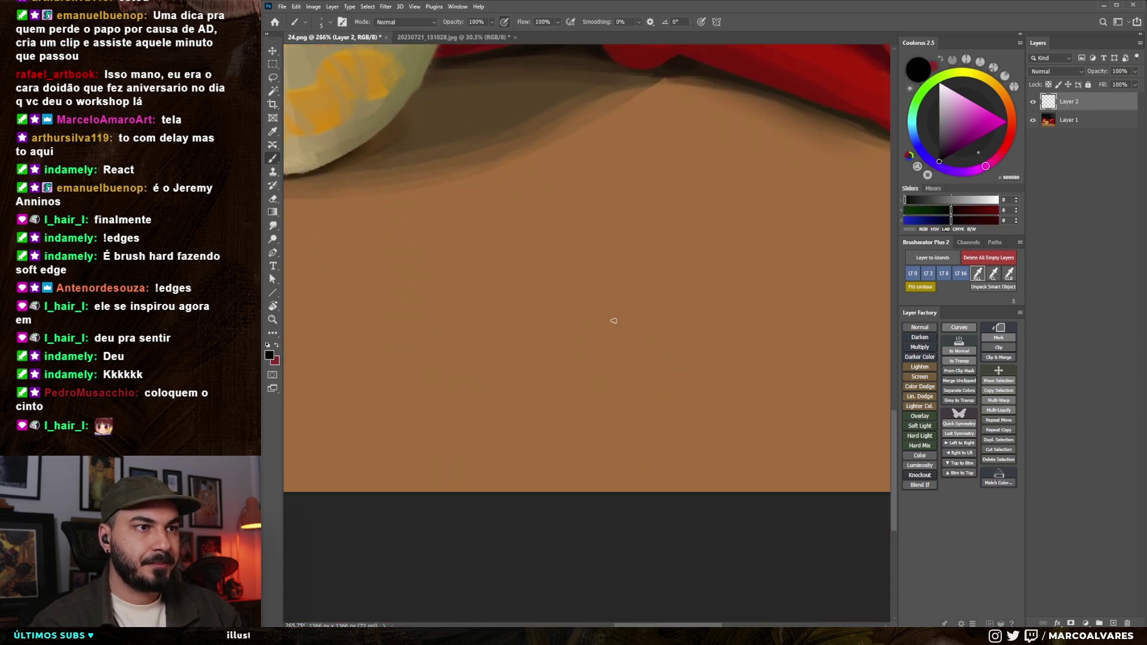
drag(478, 324, 508, 411)
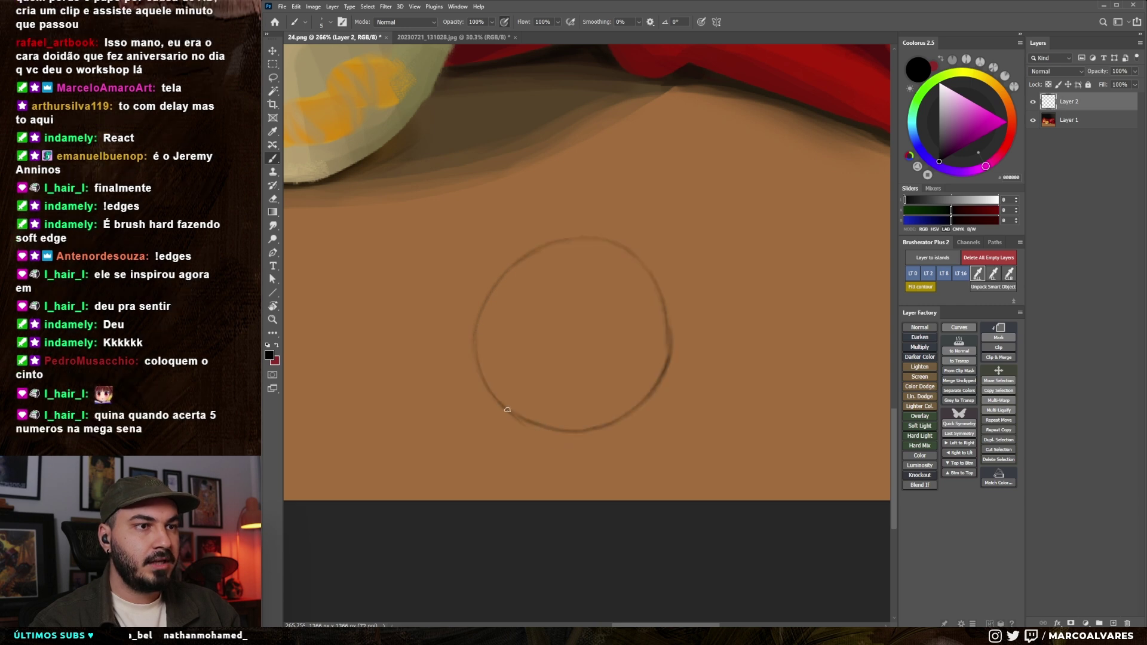
- Draw a small arrow pointing down at the circle and recentre the sketches
drag(608, 446, 600, 468)
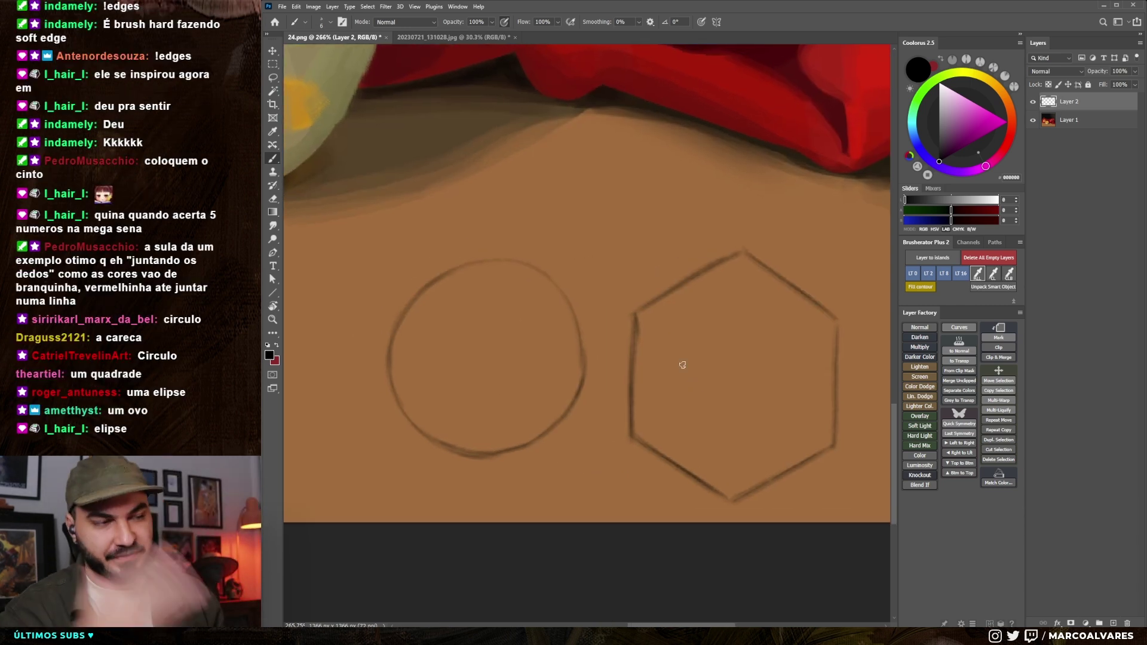
mouse_move(538, 373)
mouse_down()
mouse_move(544, 361)
mouse_move(525, 391)
mouse_up()
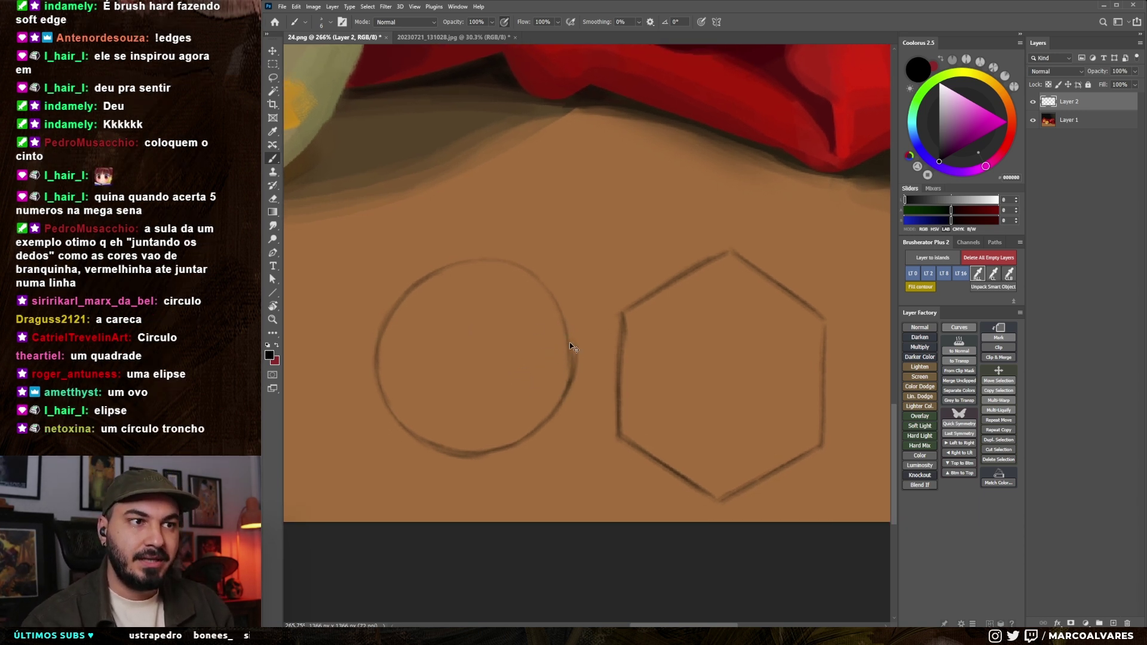
drag(544, 405, 582, 373)
drag(565, 206, 551, 246)
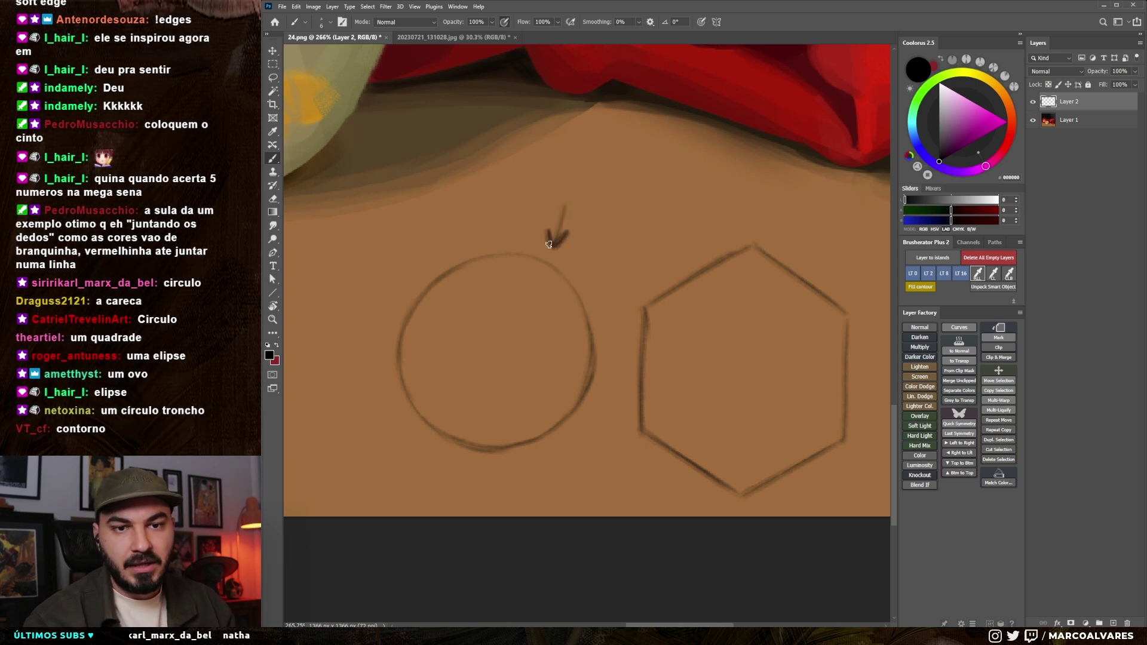
drag(544, 383, 546, 376)
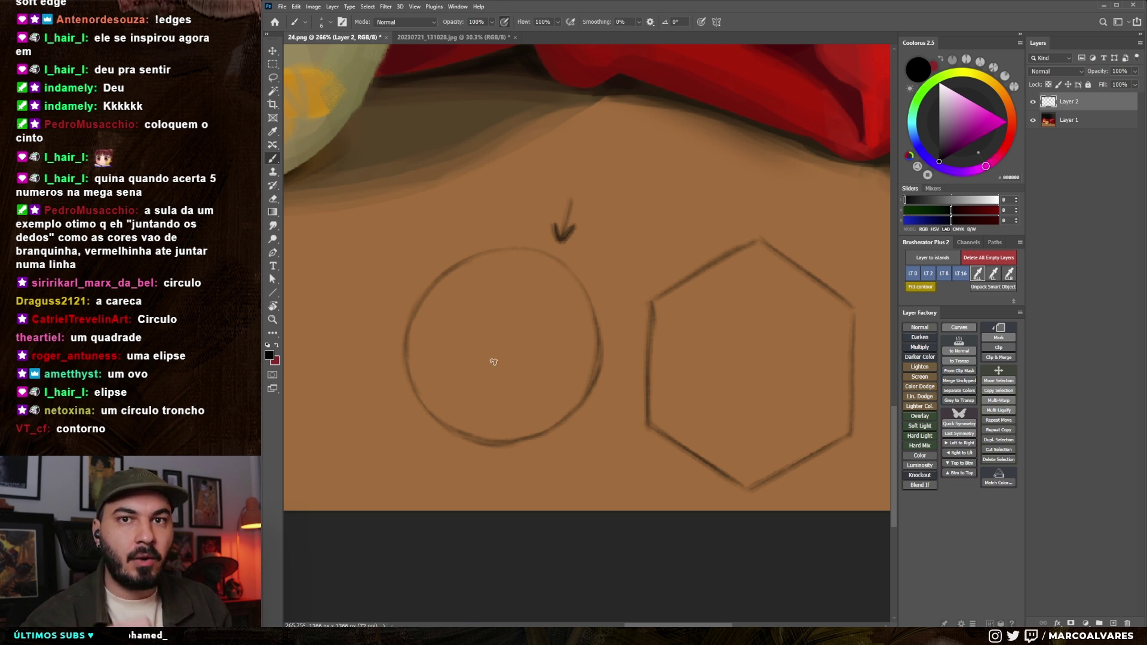
drag(502, 395, 505, 393)
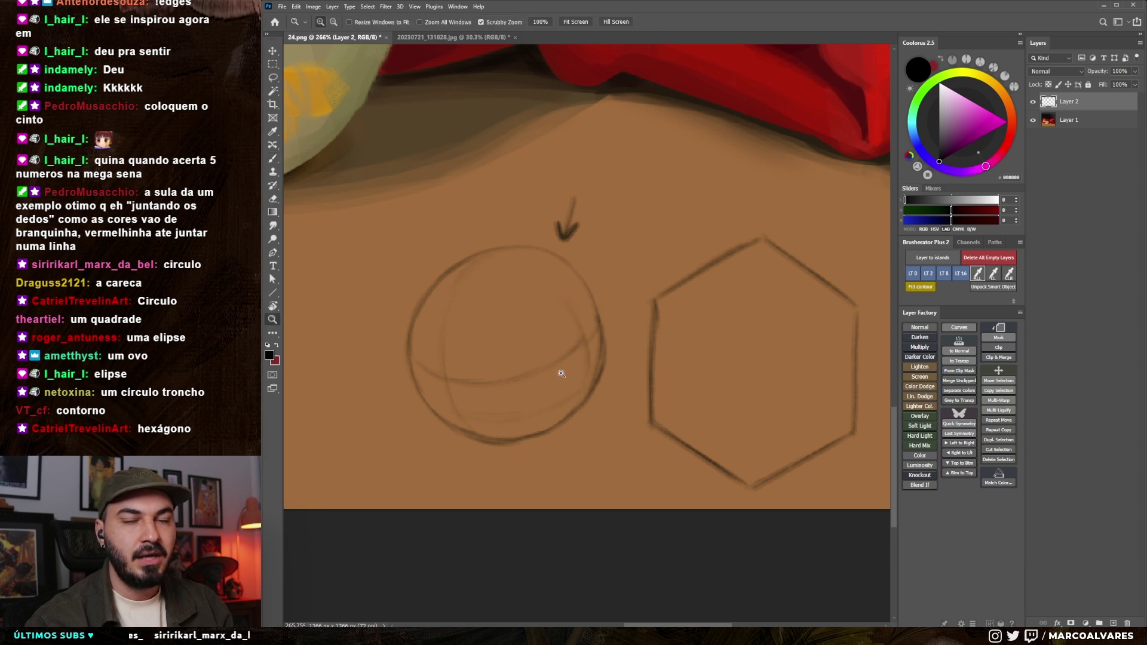
scroll(581, 363, down, 3)
scroll(583, 342, up, 1)
scroll(515, 404, up, 1)
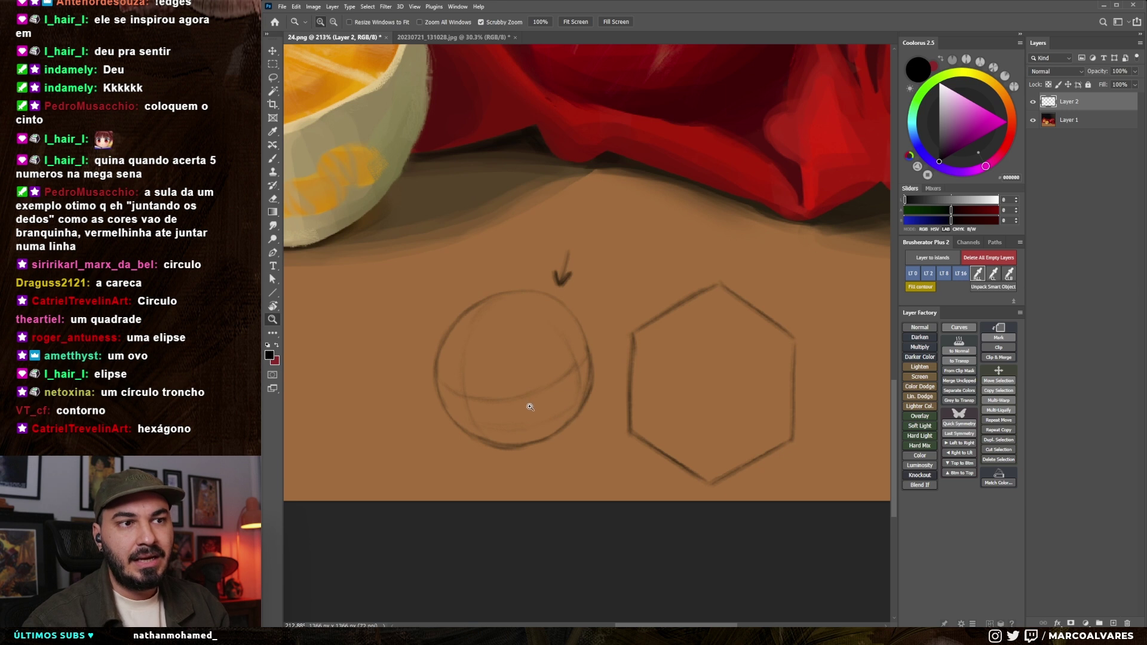
scroll(511, 399, up, 1)
key(bracketright)
key(bracketright)
key(bracketright)
- Paint a dark shadow across the circle's lower half and sample browns from it
mouse_move(451, 387)
mouse_down()
mouse_move(532, 390)
mouse_move(594, 359)
mouse_move(520, 421)
mouse_move(454, 407)
mouse_move(565, 423)
mouse_move(588, 378)
mouse_move(485, 412)
mouse_up()
alt+click(509, 409)
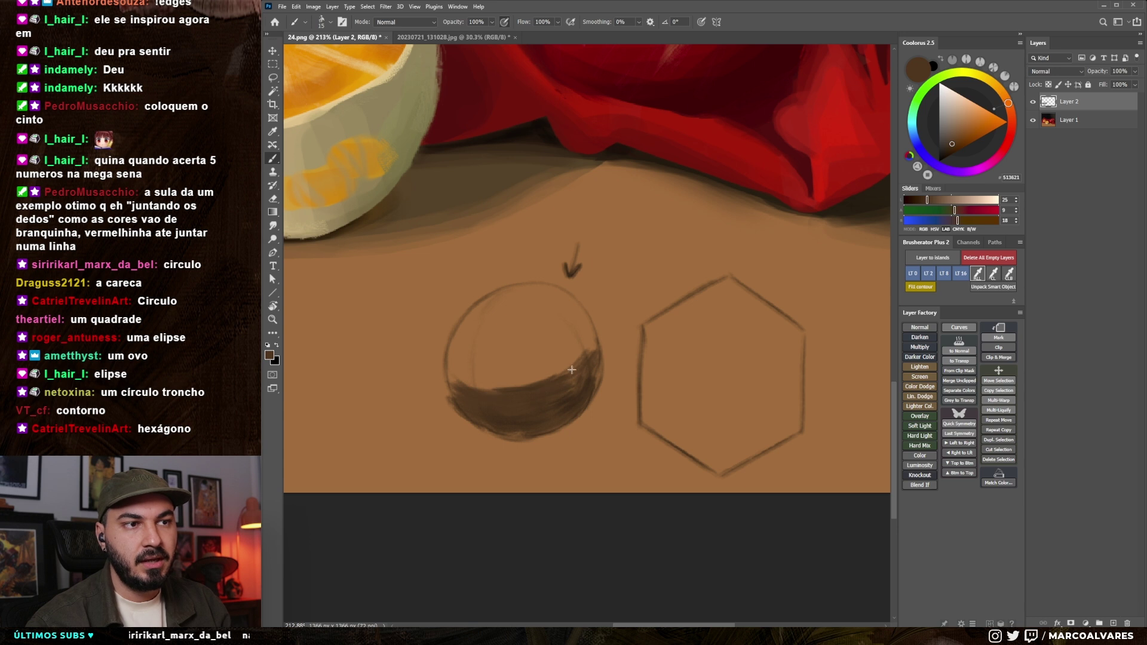
key(bracketleft)
key(bracketright)
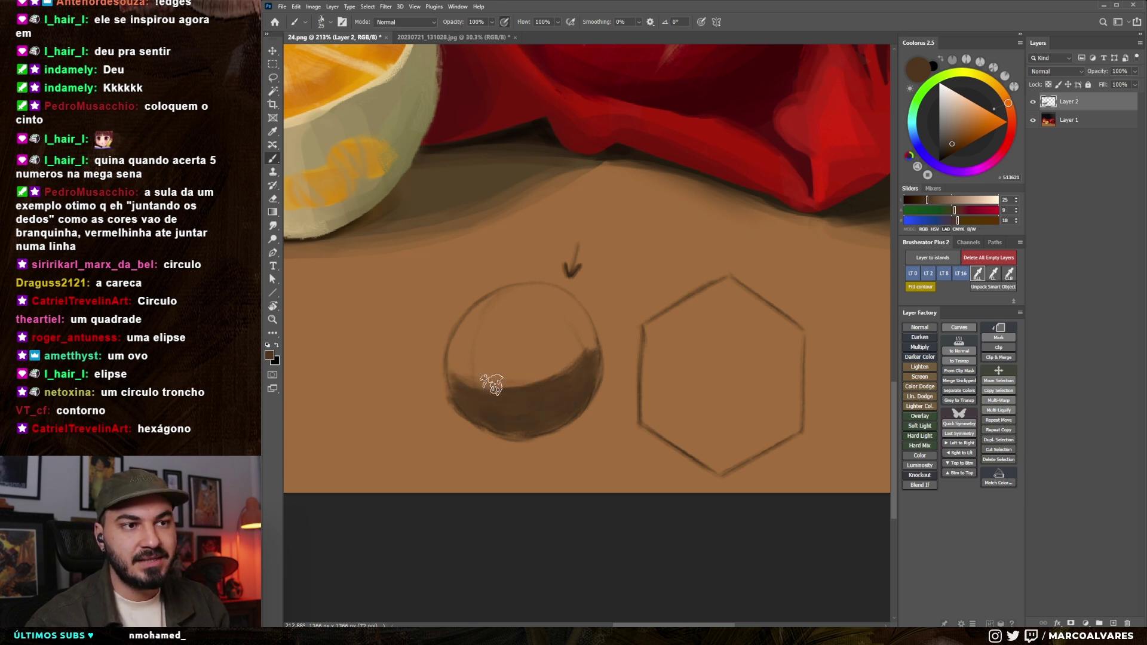
alt+click(489, 385)
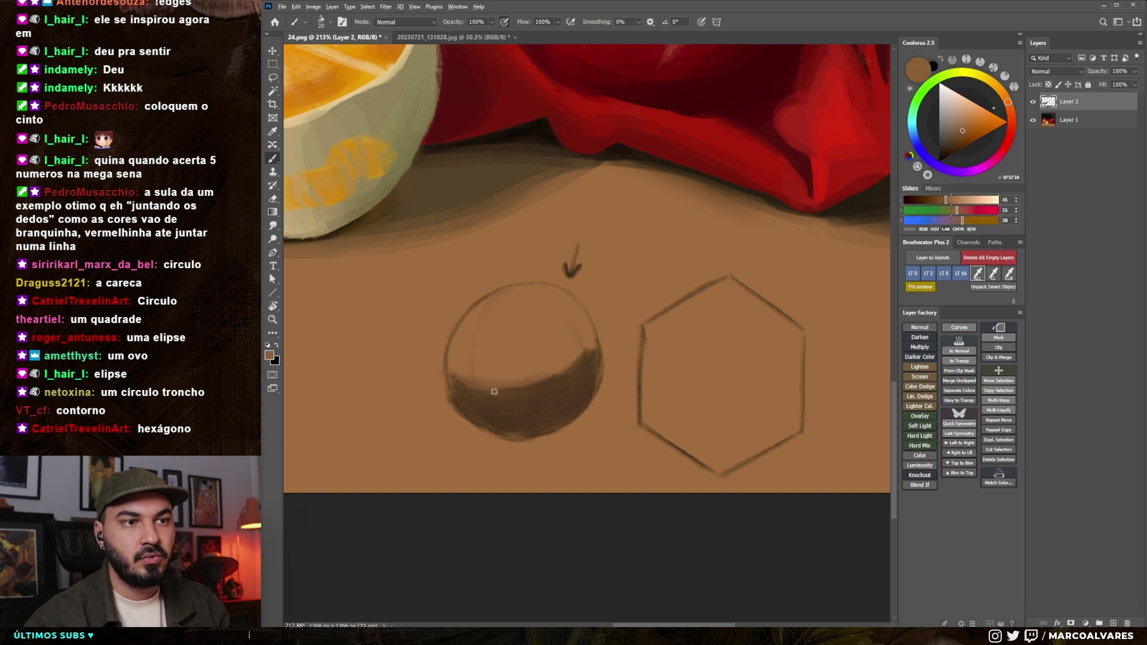
alt+click(498, 392)
alt+click(495, 401)
key(bracketleft)
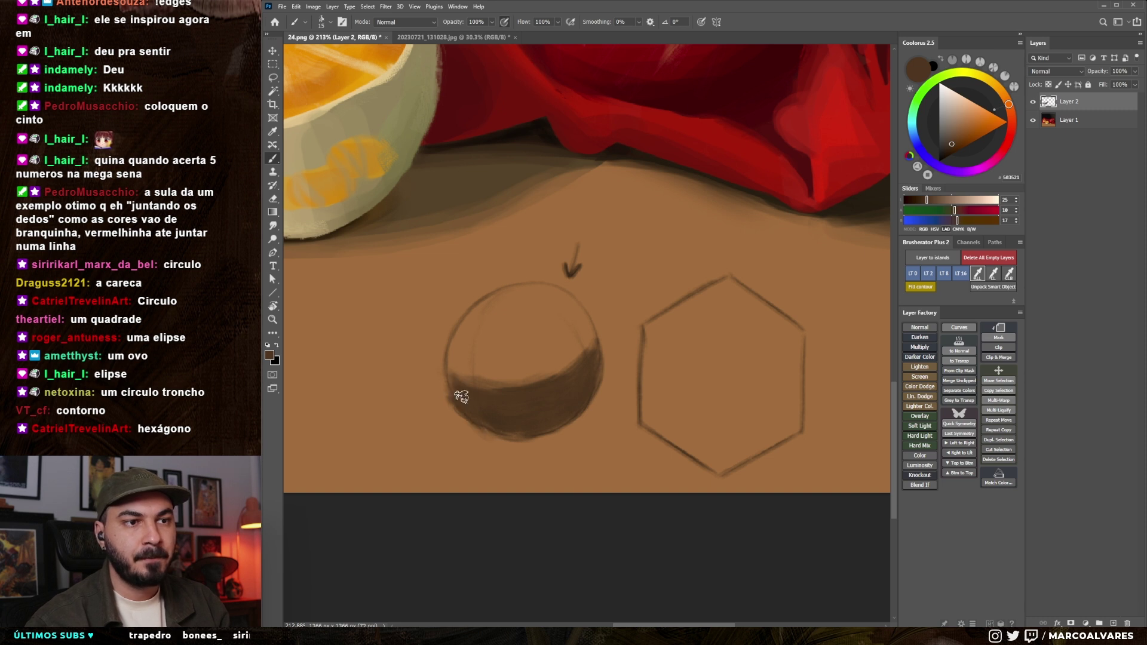
- Sample a mid brown from the sphere and fine-tune the brush size for shading
drag(568, 387, 571, 386)
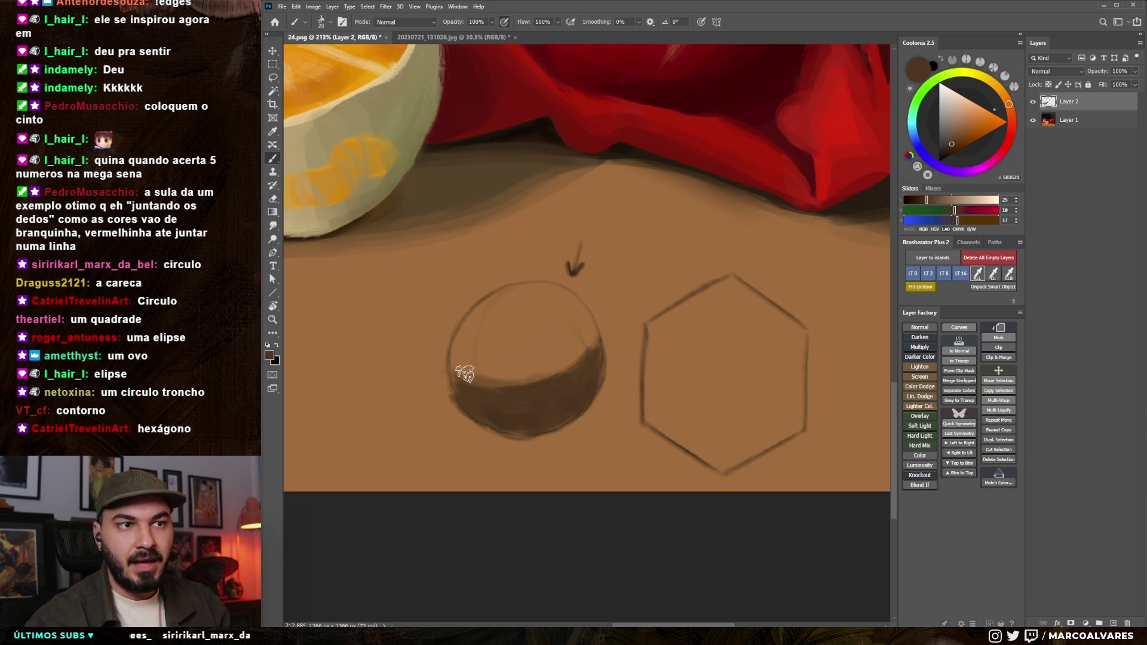
key(bracketright)
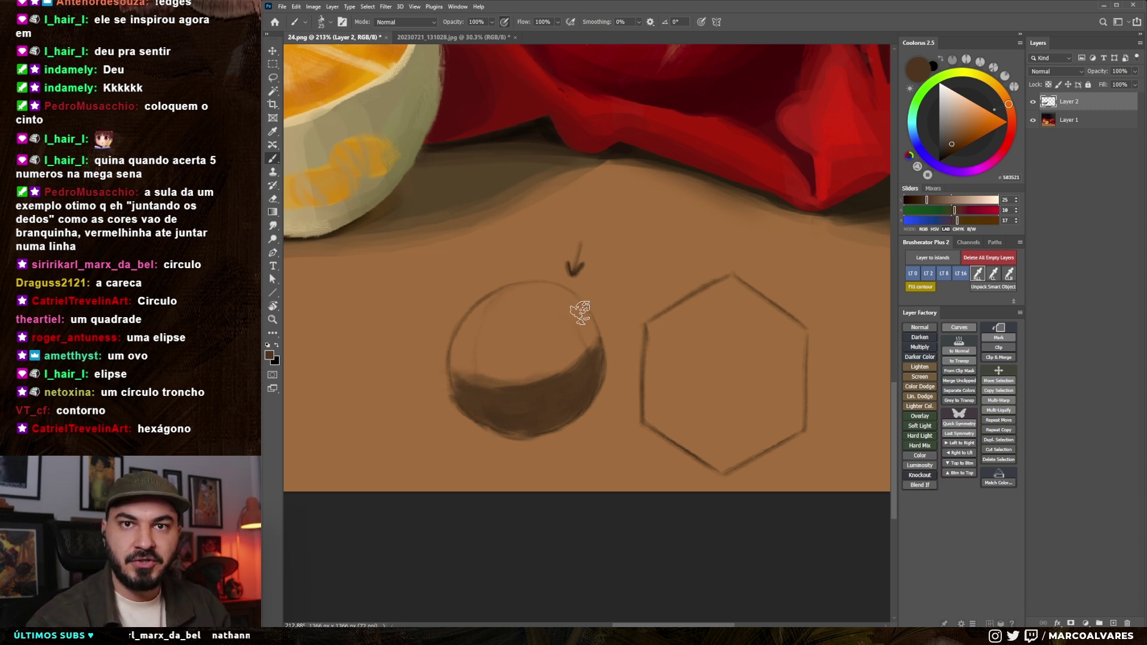
alt+click(471, 384)
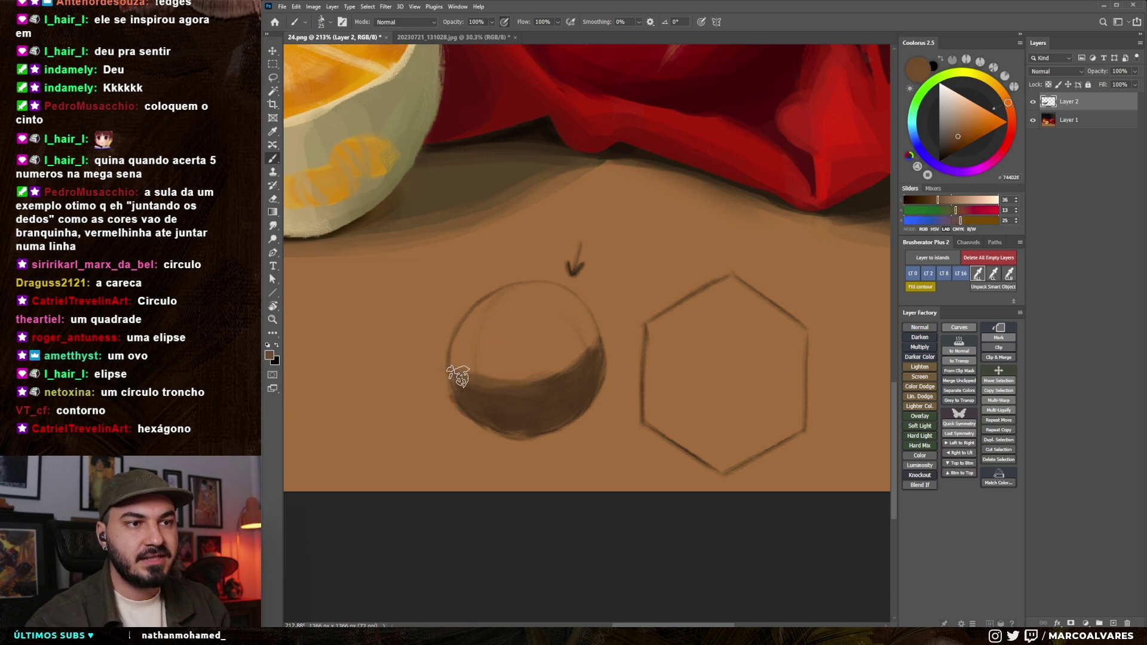
key(bracketleft)
key(bracketright)
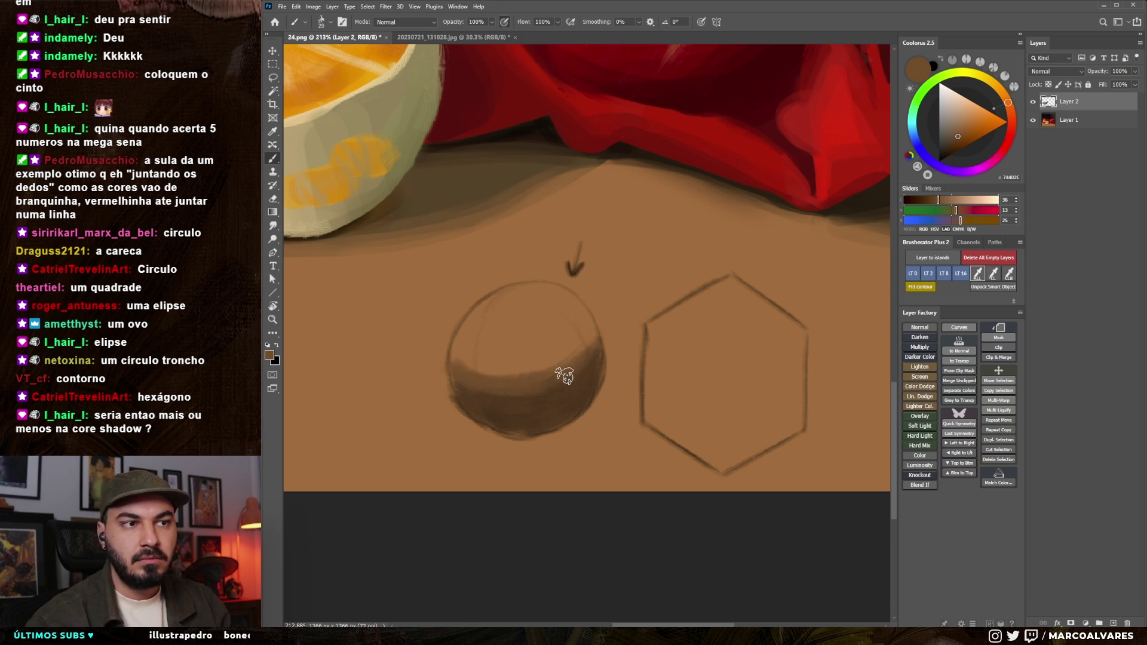
key(bracketleft)
key(bracketright)
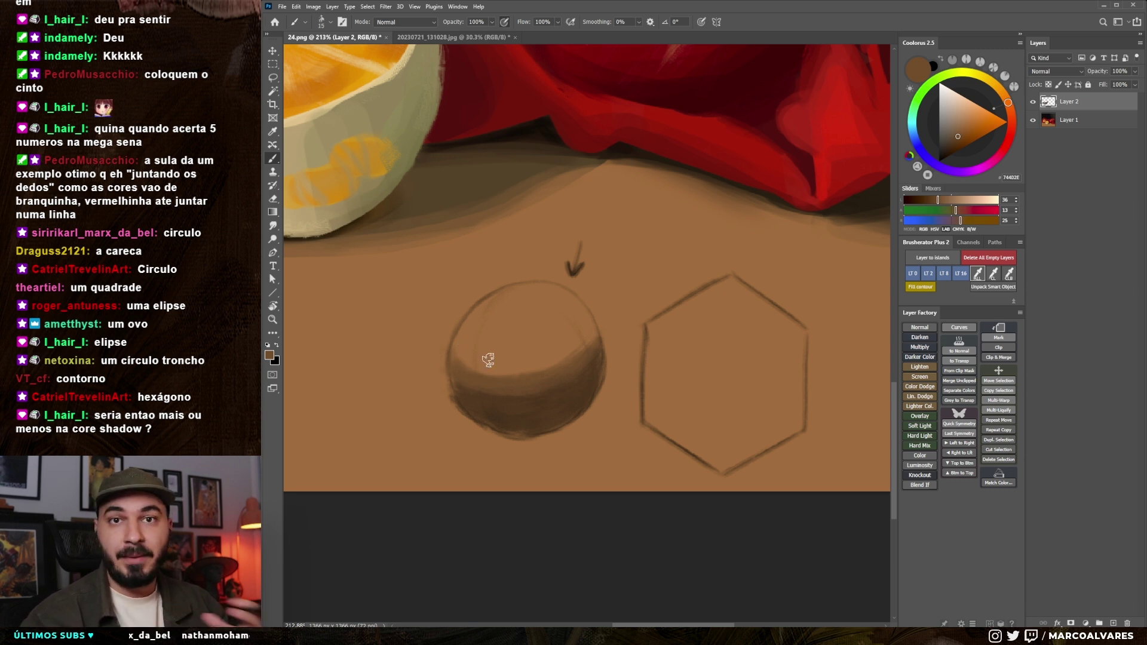
- Draw a black arrow pointing down above the hexagon
drag(488, 360, 384, 359)
key(d)
key(bracketleft)
key(bracketleft)
drag(544, 251, 574, 294)
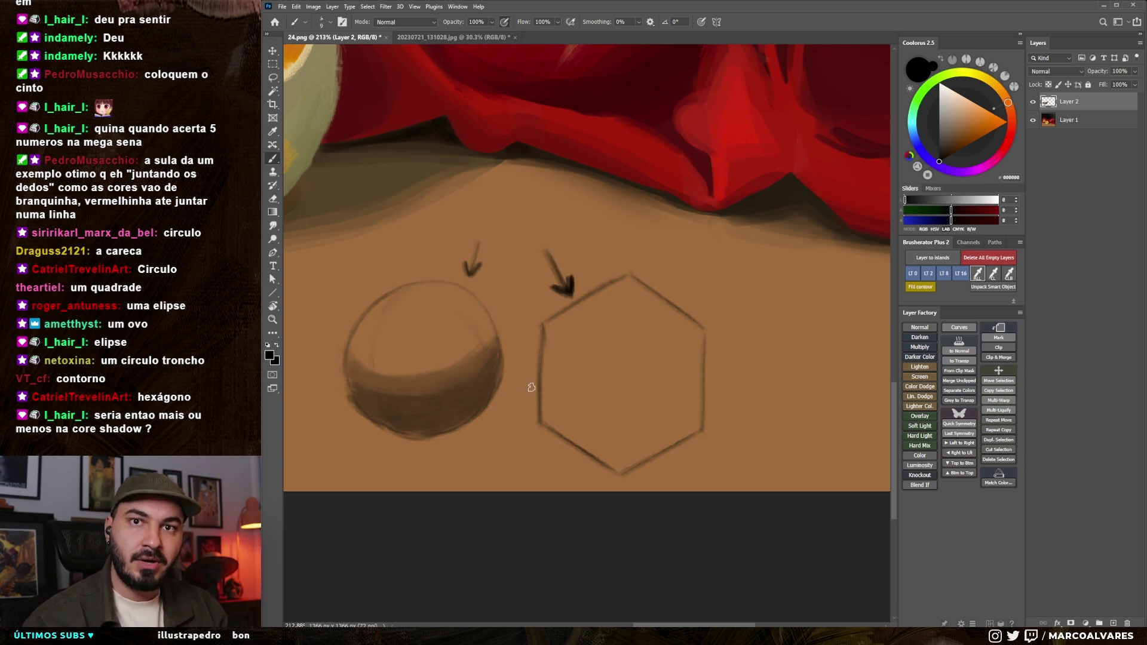
- Undo the hexagon's arrow and draw the cube's inner edges inside the hexagon
key(ctrl+z)
key(ctrl+z)
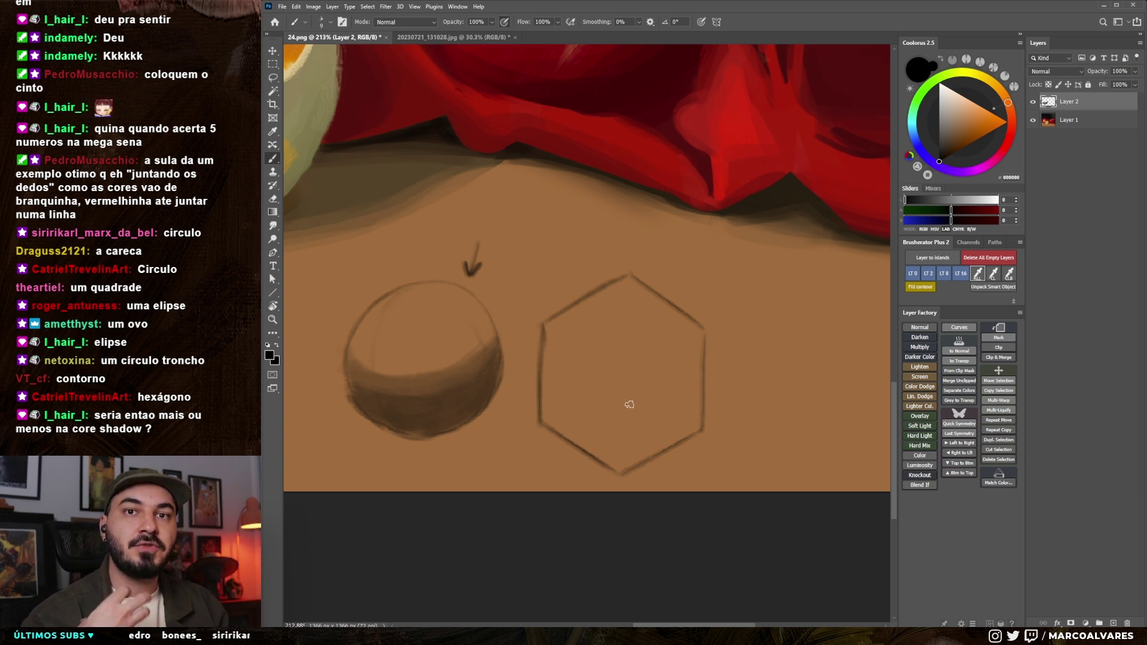
drag(631, 415, 626, 404)
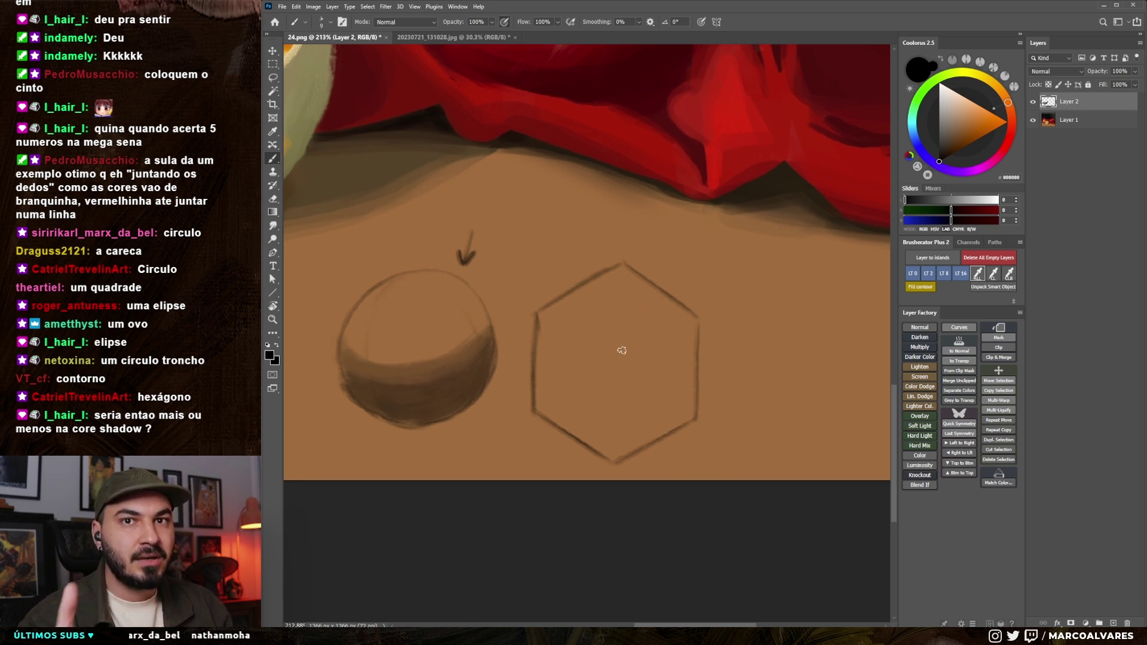
mouse_move(538, 310)
mouse_down()
mouse_move(599, 338)
mouse_move(698, 320)
mouse_up()
drag(615, 359, 615, 459)
drag(540, 314, 615, 358)
mouse_move(537, 317)
mouse_down()
mouse_move(618, 364)
mouse_move(615, 468)
mouse_up()
key(ctrl+z)
- Clean up the cube lines with the Eraser and Lasso, starting a selection of the faces
key(e)
key(bracketleft)
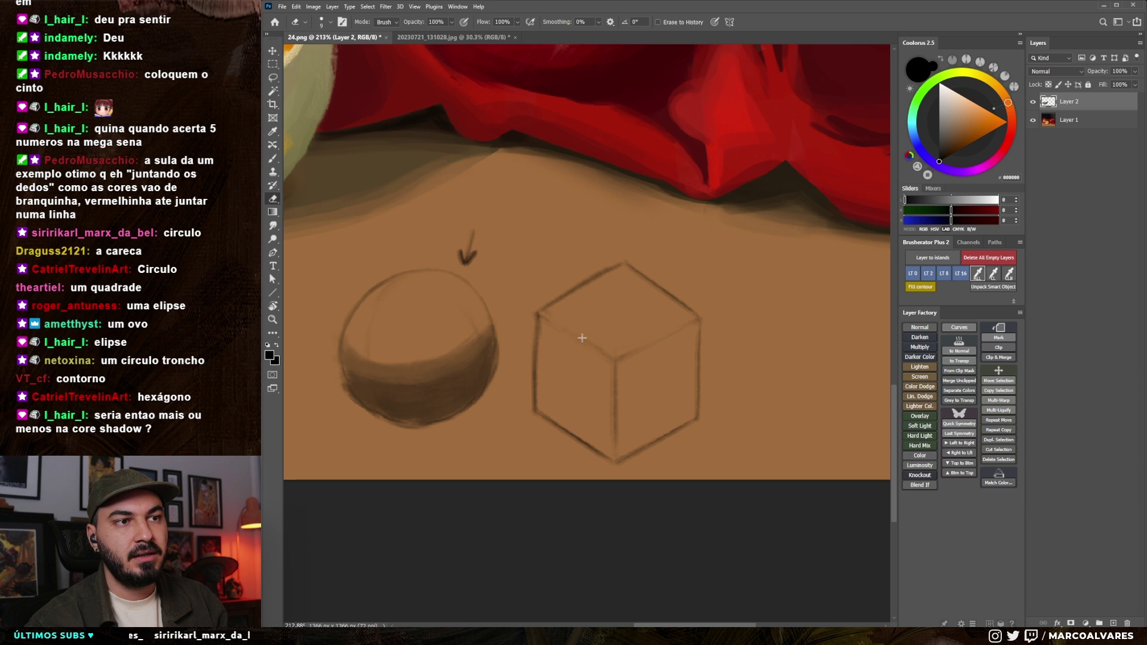
key(b)
key(l)
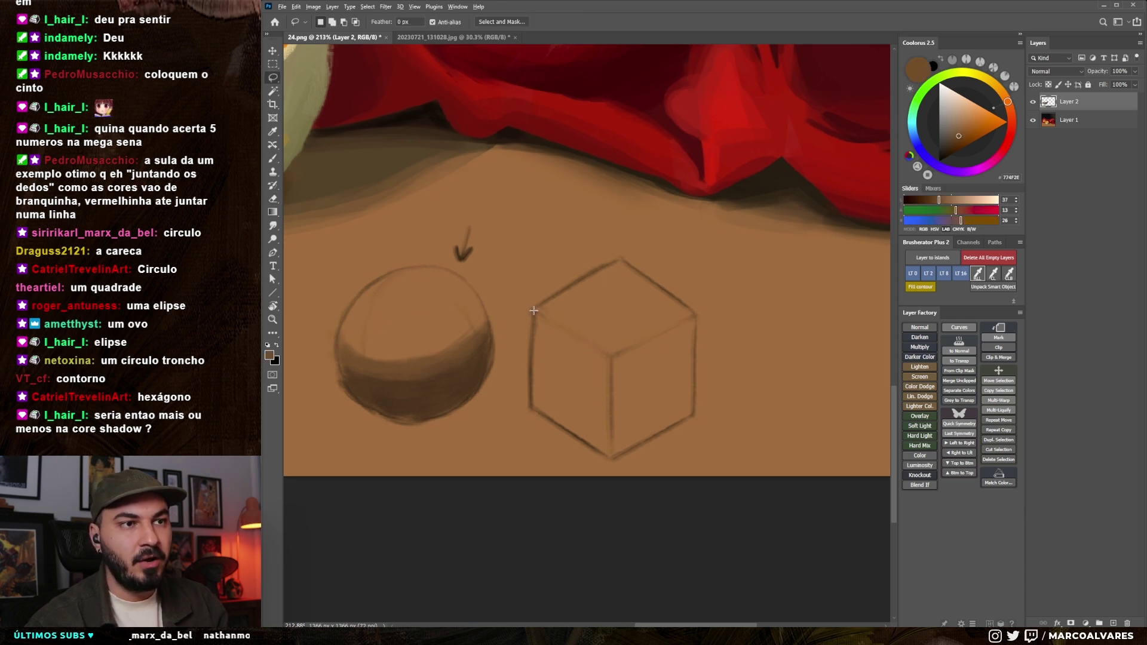
mouse_move(527, 408)
mouse_down()
mouse_move(610, 355)
mouse_move(613, 411)
mouse_up()
key(e)
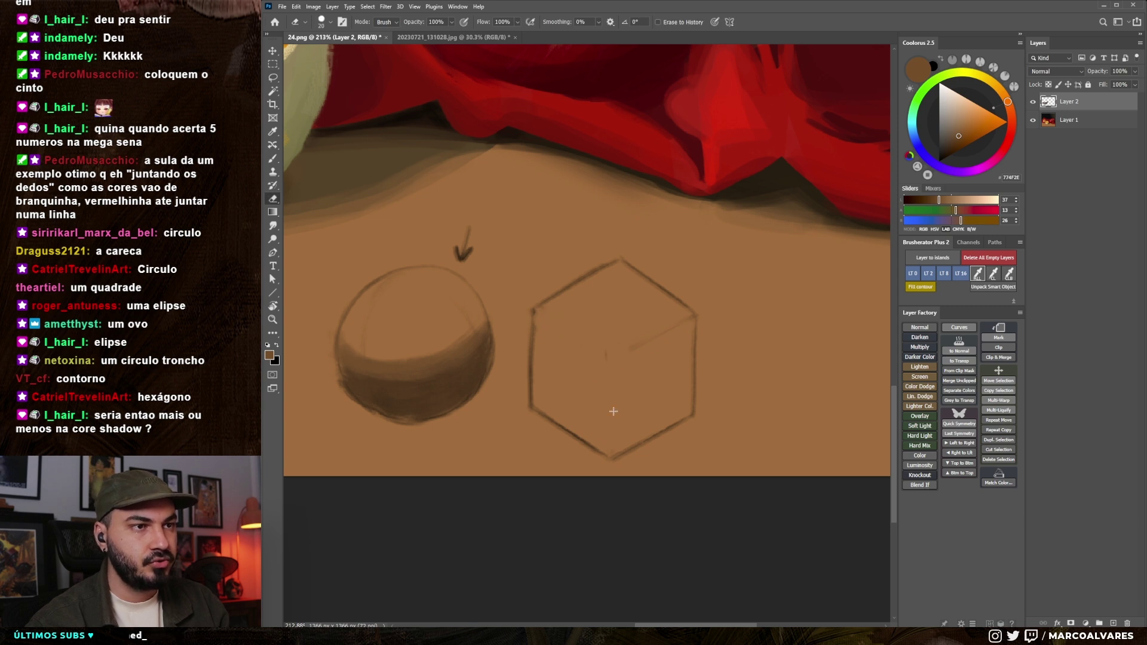
key(l)
drag(534, 311, 562, 331)
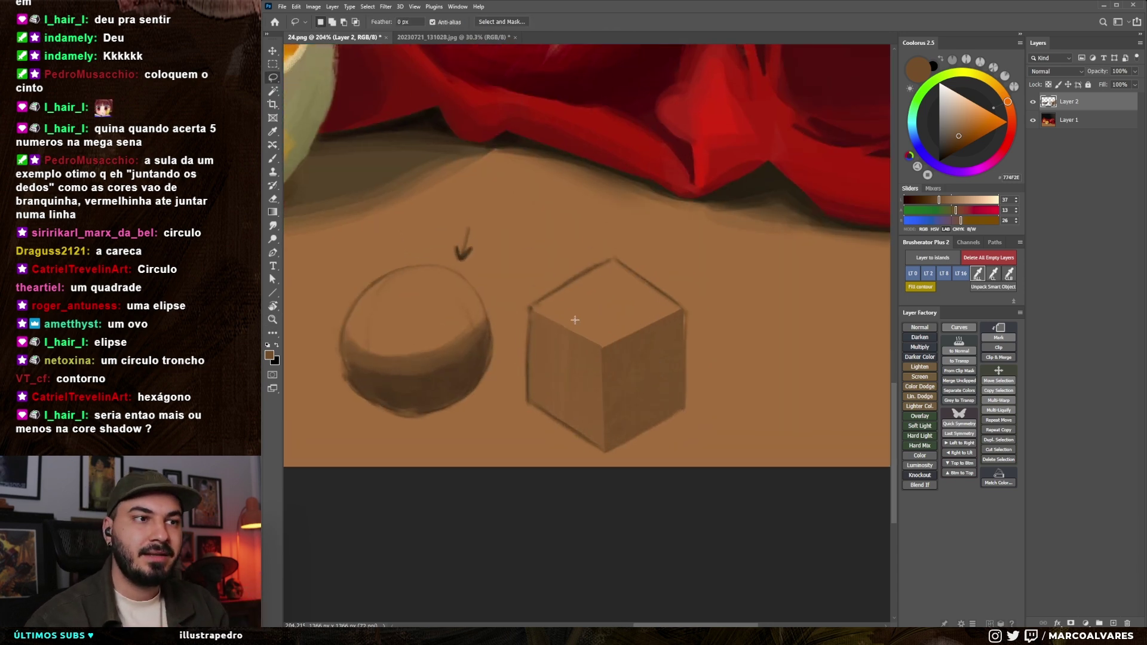
- Select the cube's top face, paint it a lighter brown, then deselect
click(606, 359)
click(619, 269)
key(b)
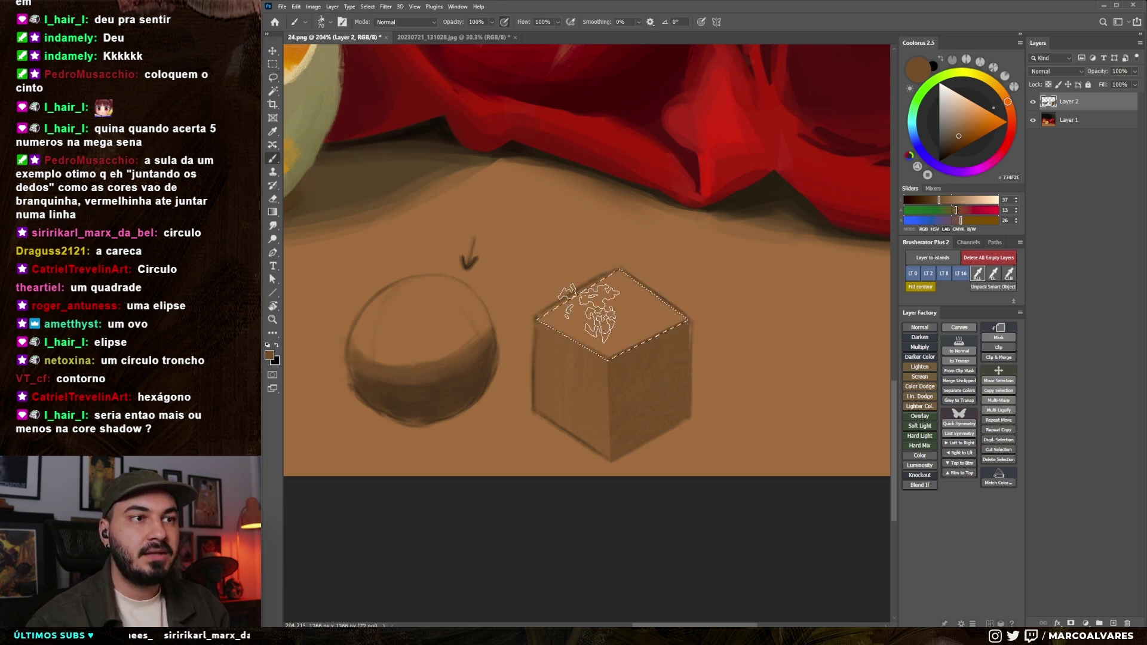
alt+click(597, 317)
drag(600, 327, 574, 298)
key(ctrl+d)
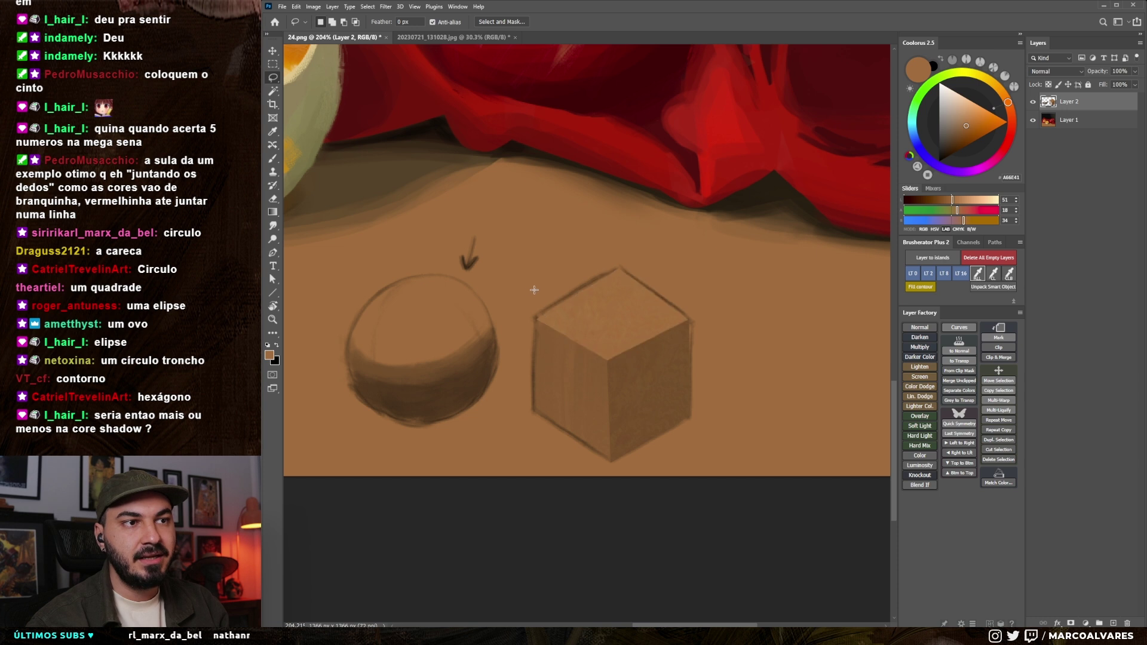
- Erase along the cube's left and right edges with eraser sizes 10–20 to crisp them
key(e)
key(bracketleft)
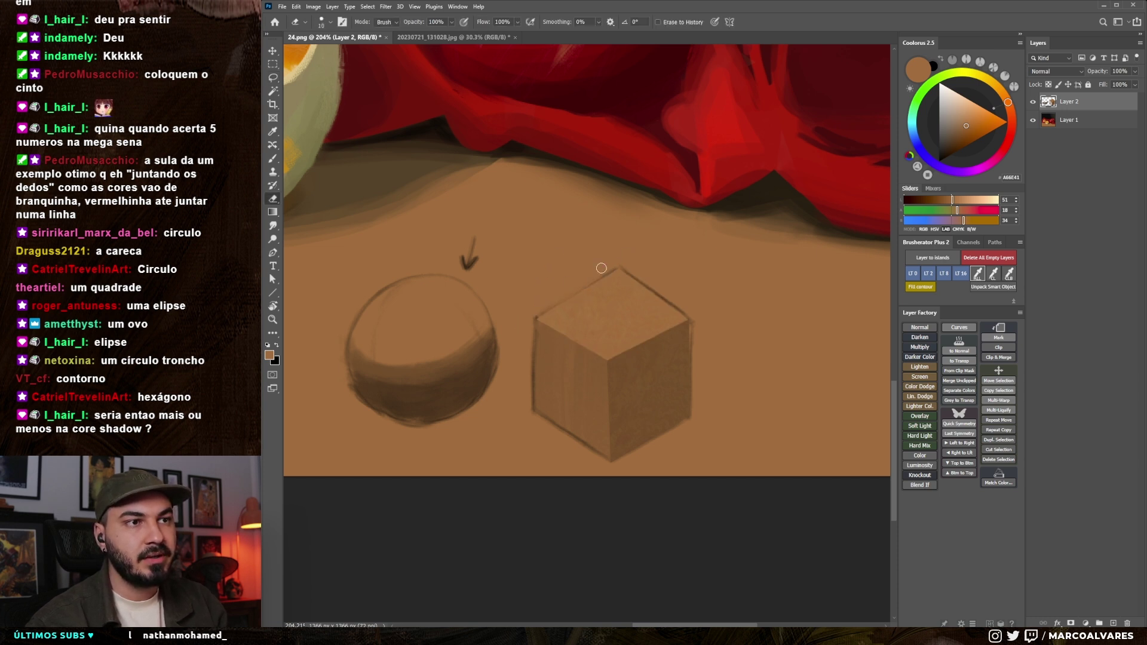
drag(532, 323, 532, 413)
key(ctrl+z)
key(bracketright)
drag(527, 331, 532, 414)
key(bracketright)
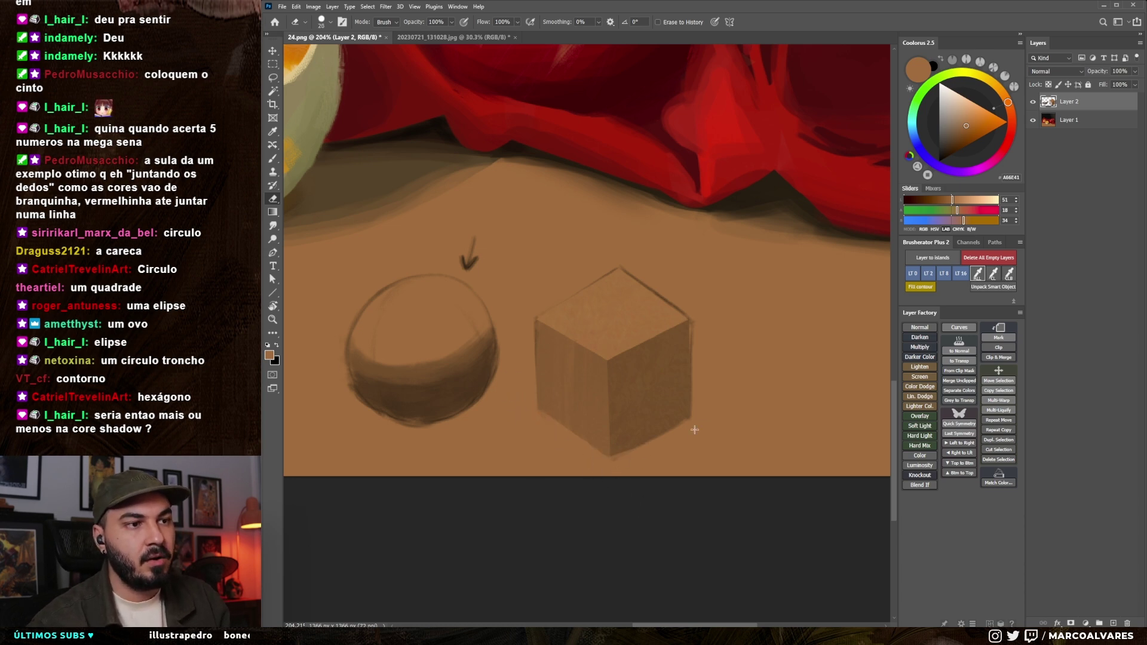
key(bracketleft)
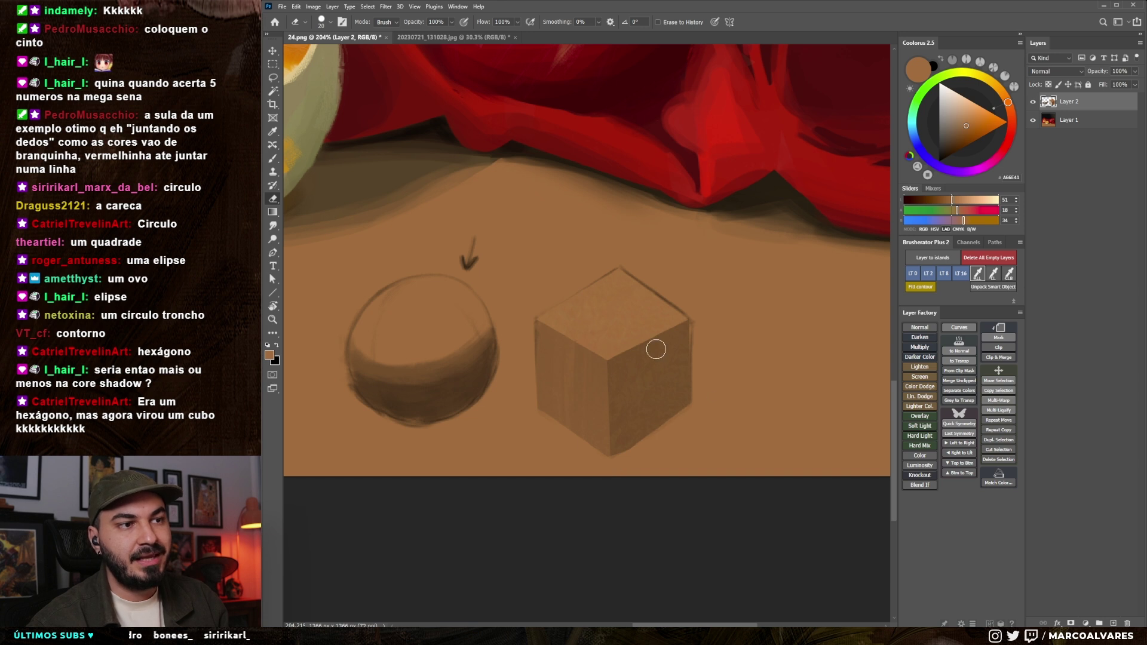
drag(693, 406, 696, 315)
- Draw and undo a pink demo stroke down the cube's front corner with a size-20 brush
key(b)
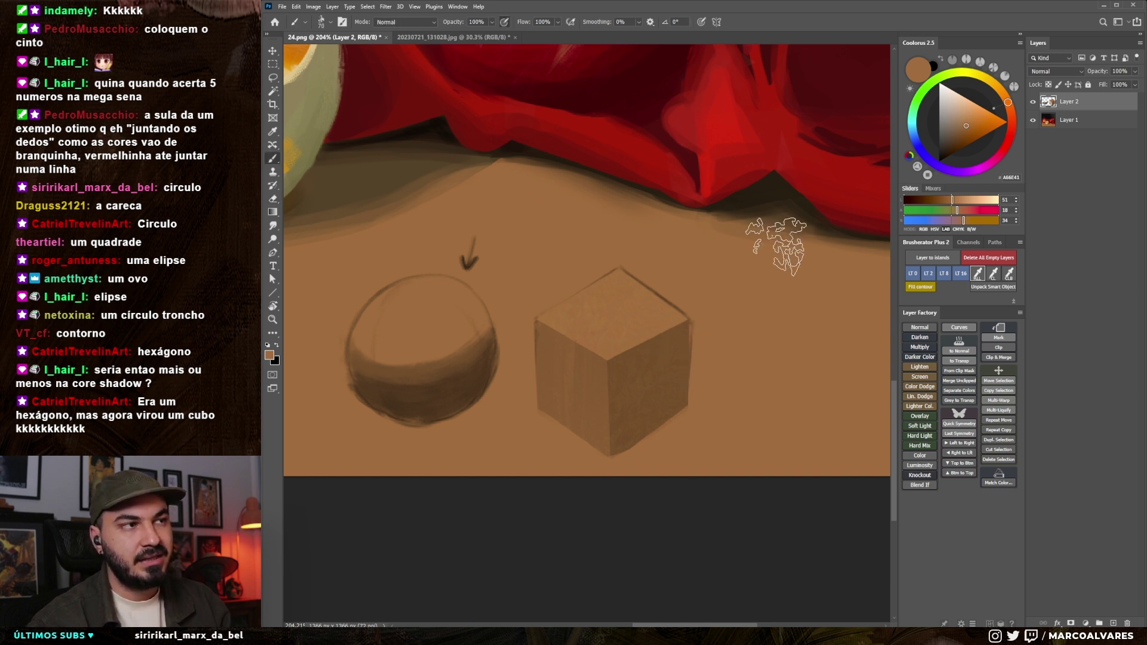
key(bracketleft)
key(bracketleft)
key(bracketleft)
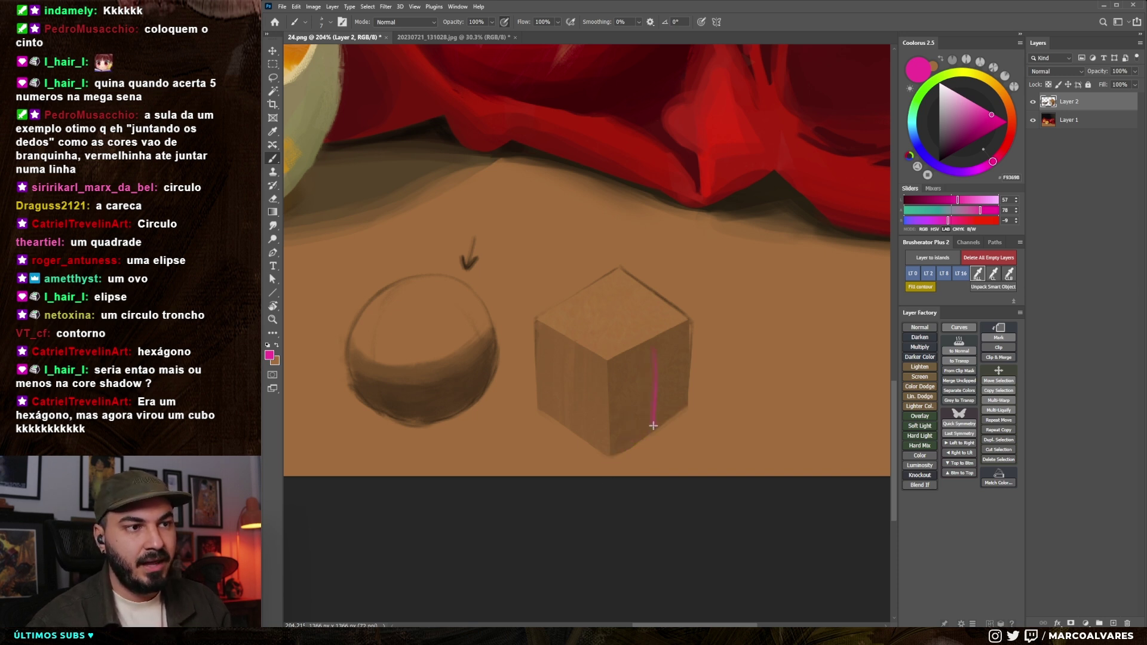
key(ctrl+z)
drag(678, 370, 625, 418)
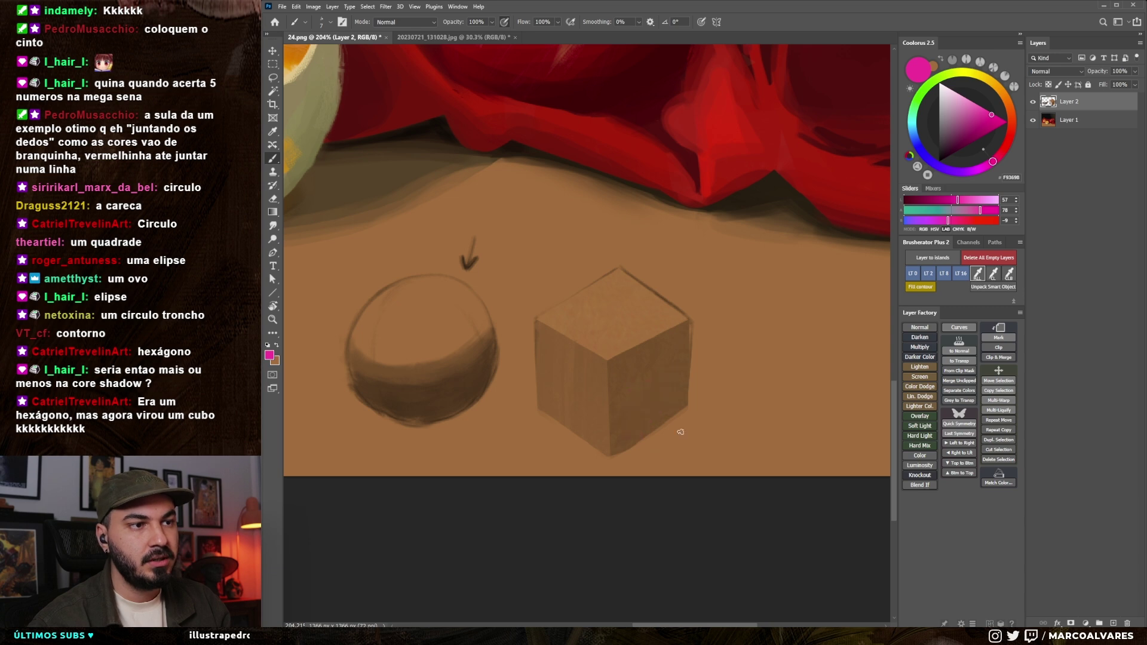
key(ctrl+z)
- Zoom to check the painting and undo the magenta stroke across the sphere
key(e)
scroll(669, 400, down, 5)
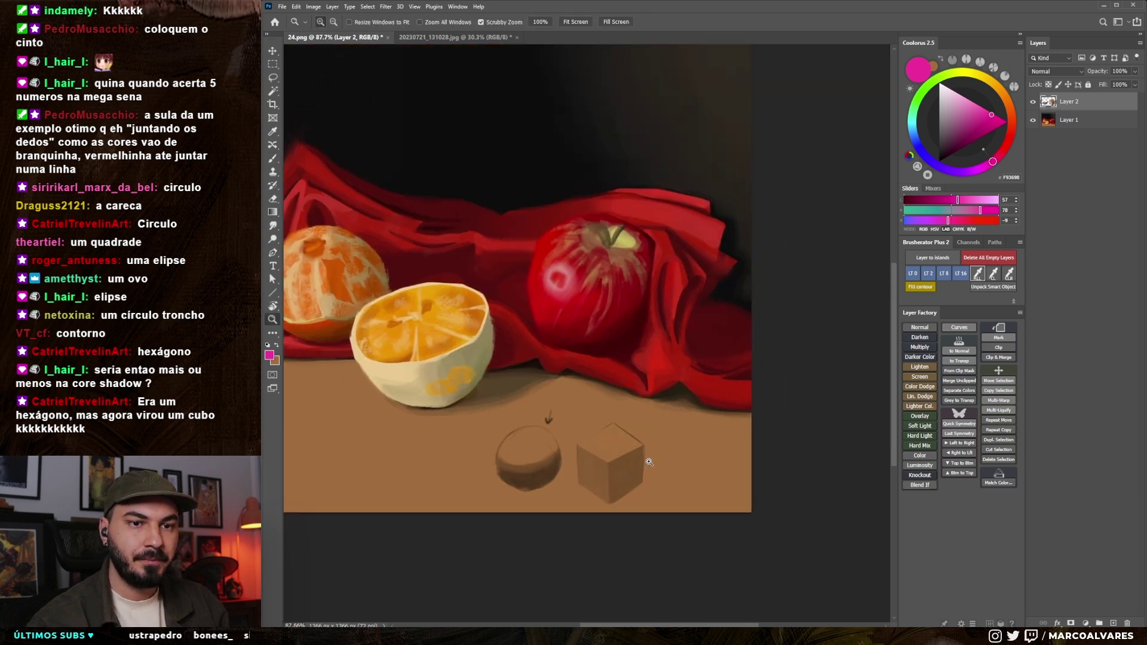
scroll(603, 430, up, 3)
scroll(608, 455, down, 2)
scroll(592, 451, down, 2)
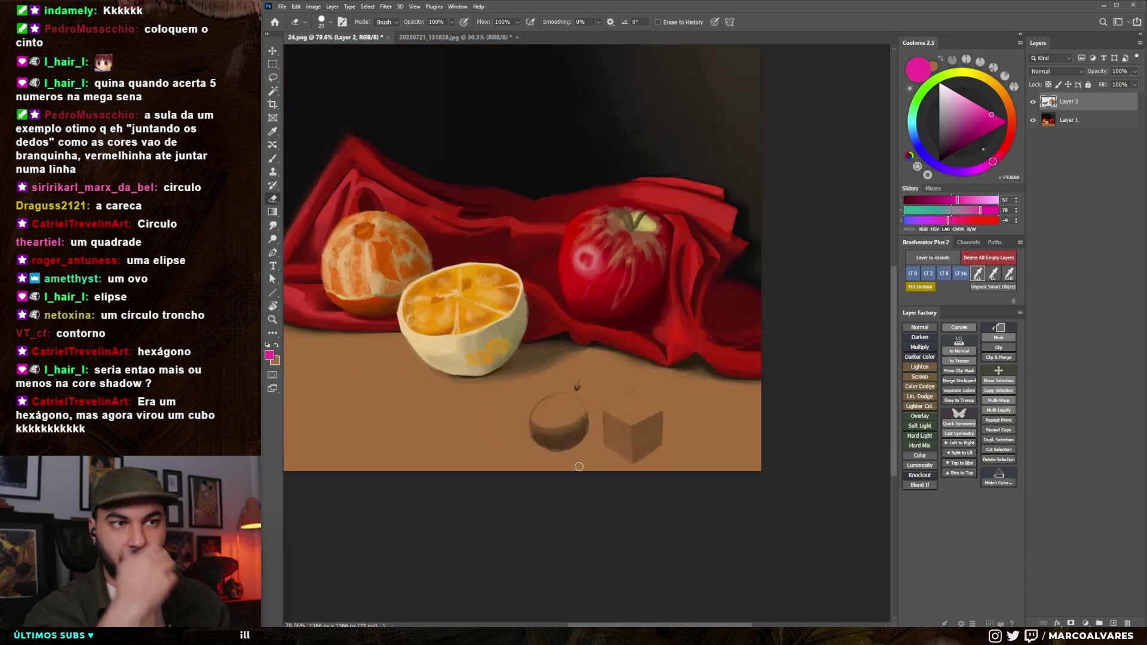
scroll(574, 436, up, 1)
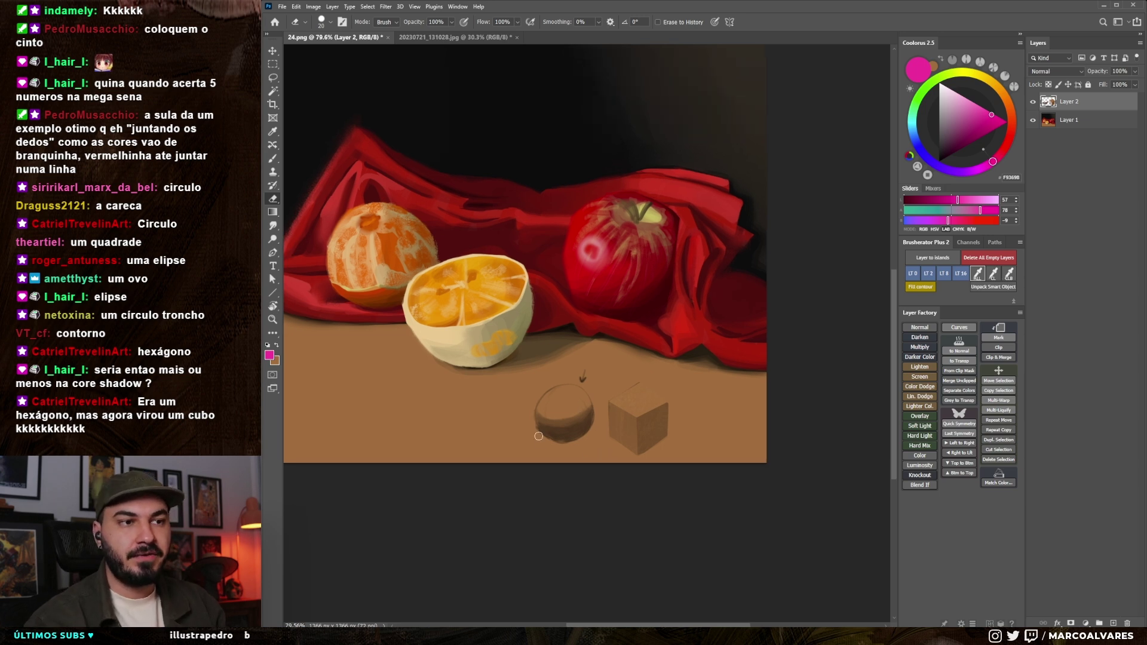
scroll(569, 415, up, 3)
key(b)
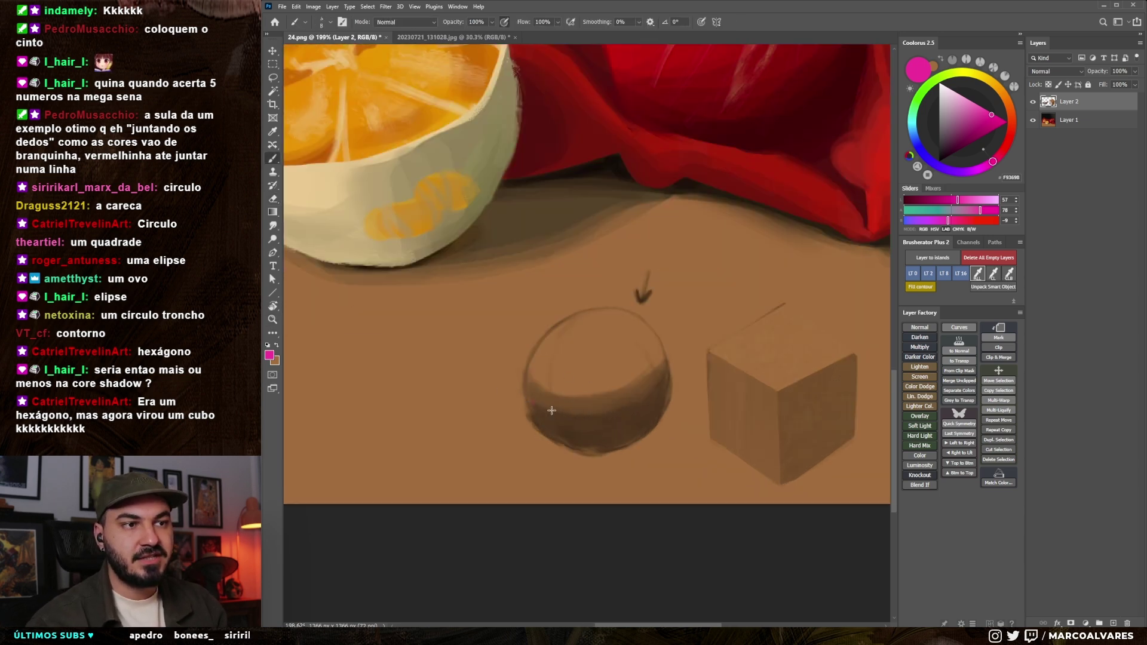
key(ctrl+z)
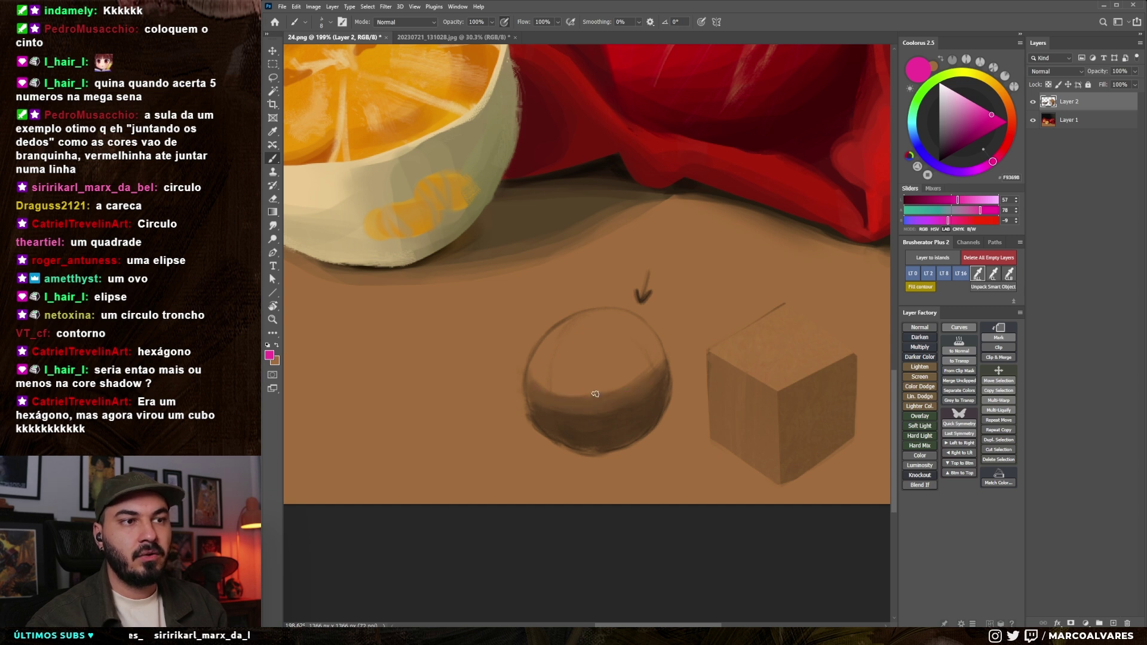
- Sample light, dark and mid browns from the sphere with the brush at sizes 15–20
alt+click(581, 384)
alt+click(585, 419)
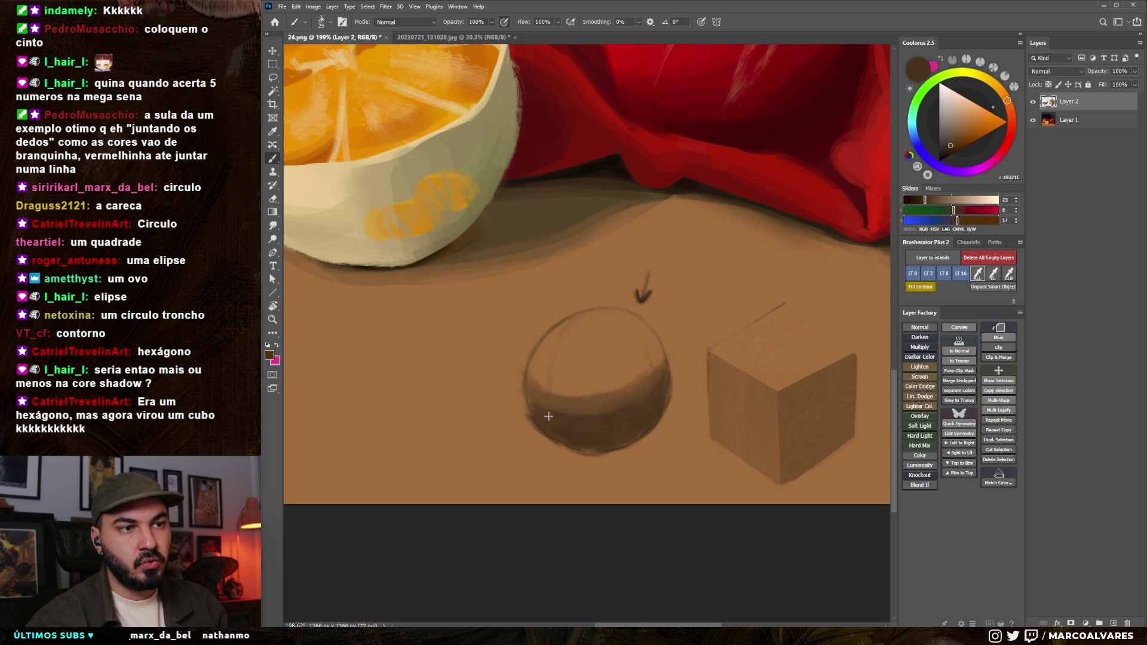
alt+click(591, 378)
key(bracketright)
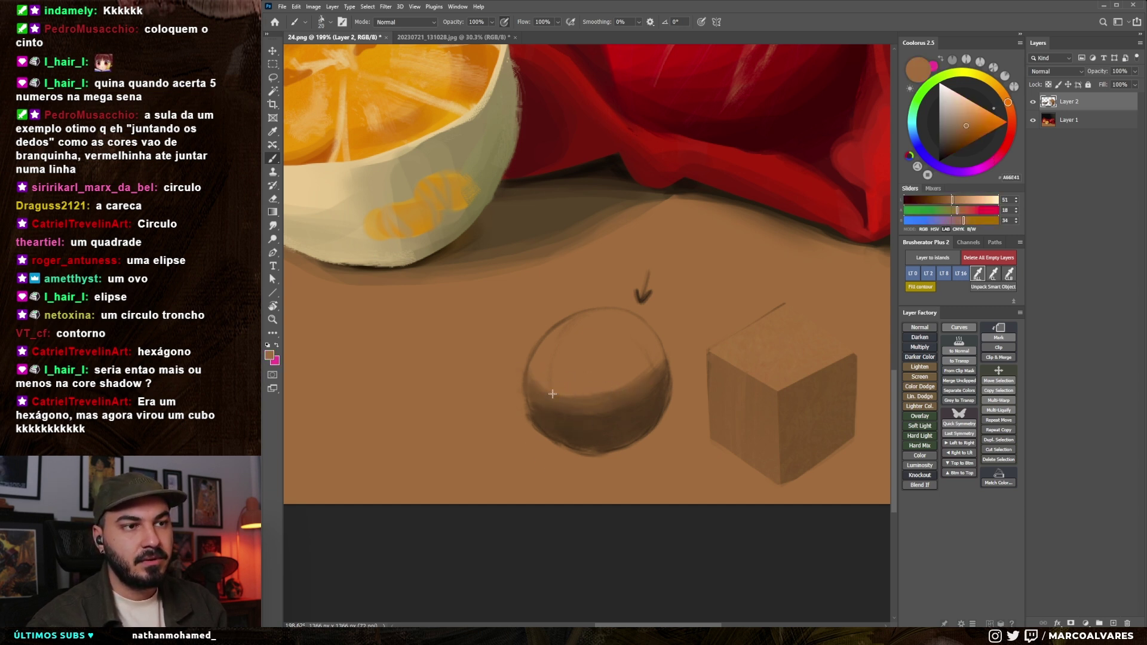
key(bracketleft)
alt+click(609, 395)
key(bracketright)
alt+click(585, 379)
- Keep sampling darker and lighter sphere browns, sizing the brush between 15 and 25
key(bracketright)
alt+click(612, 406)
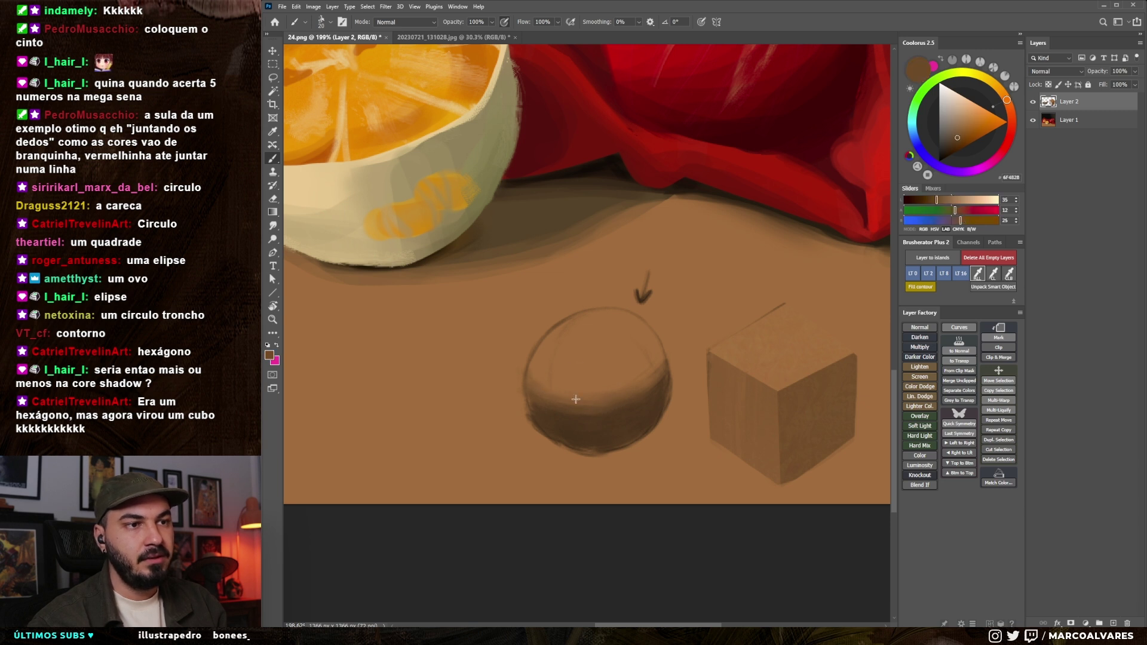
alt+click(583, 392)
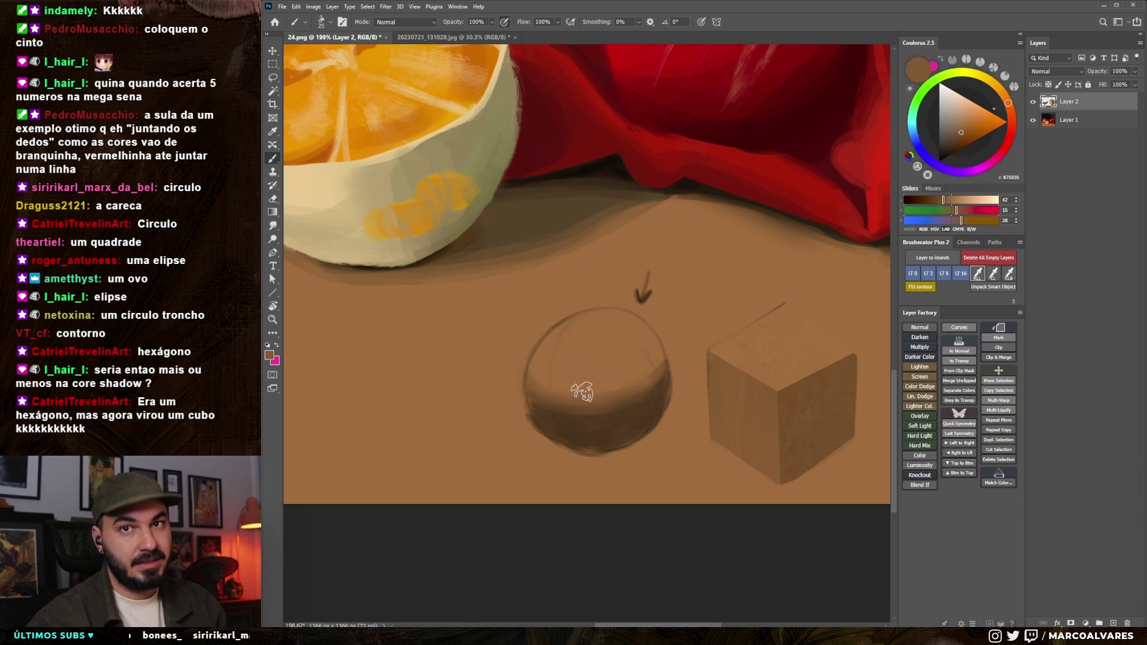
alt+click(581, 395)
key(bracketleft)
alt+click(614, 414)
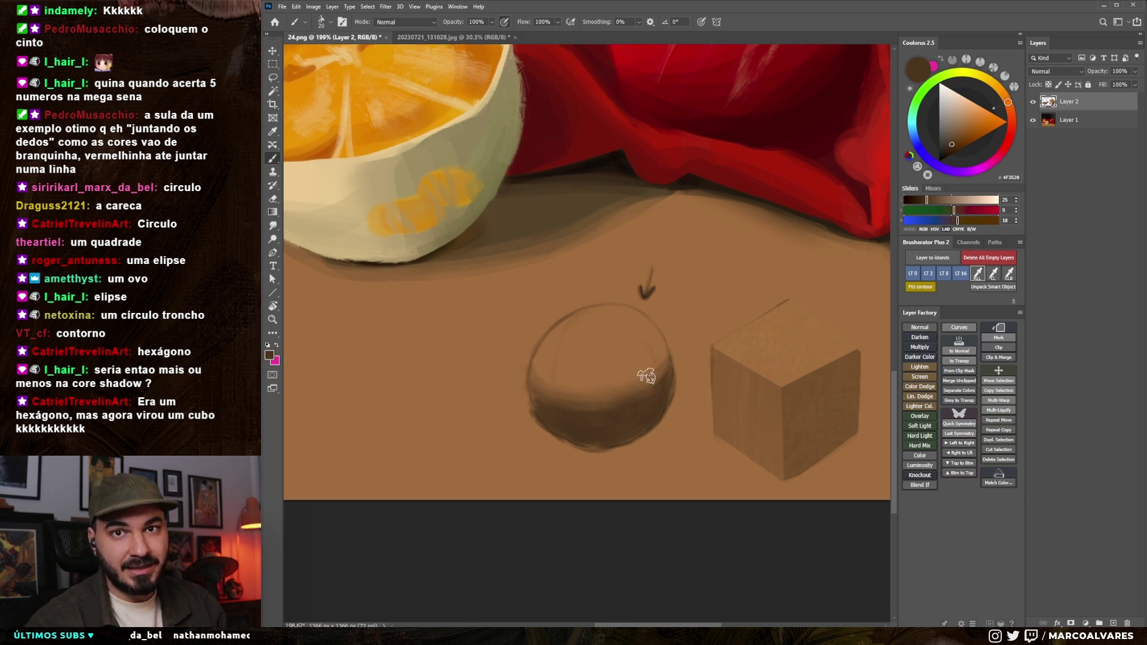
key(bracketleft)
alt+click(549, 374)
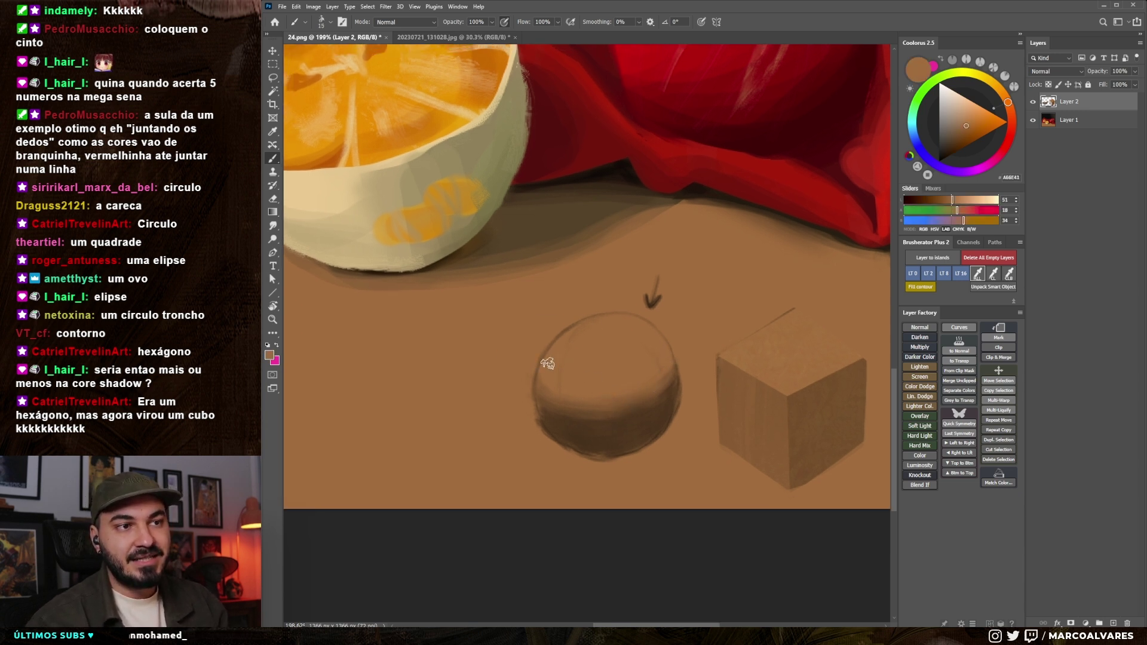
- Paint a light blending stroke along the sphere's shadow edge, then add a new empty layer
scroll(727, 385, down, 5)
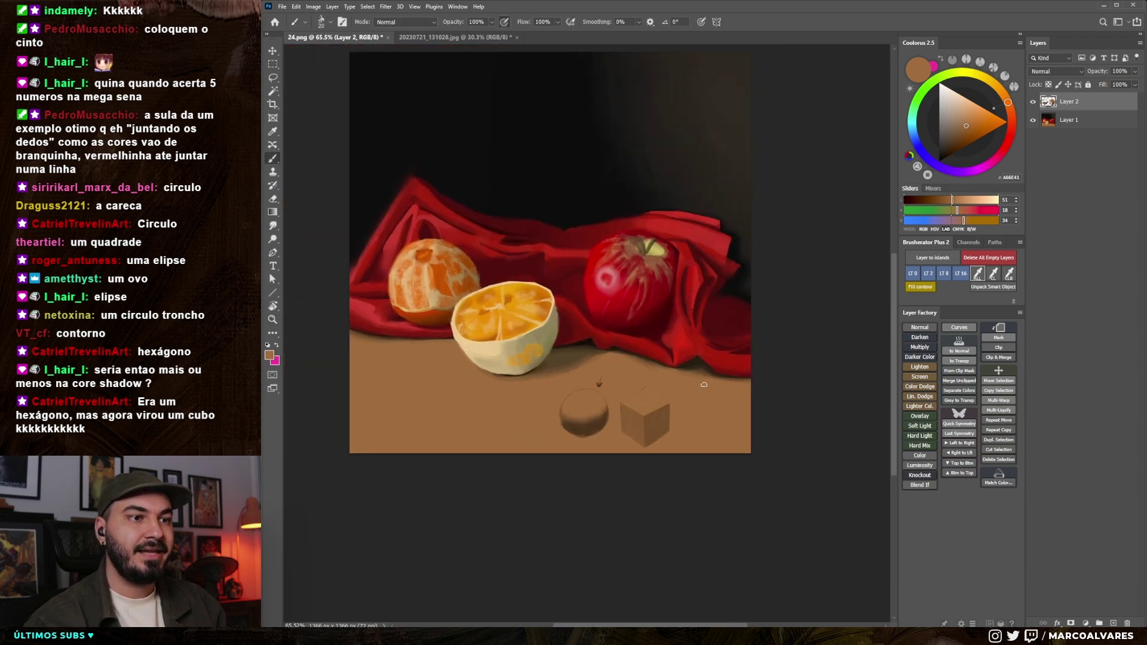
drag(610, 383, 603, 385)
scroll(603, 386, up, 5)
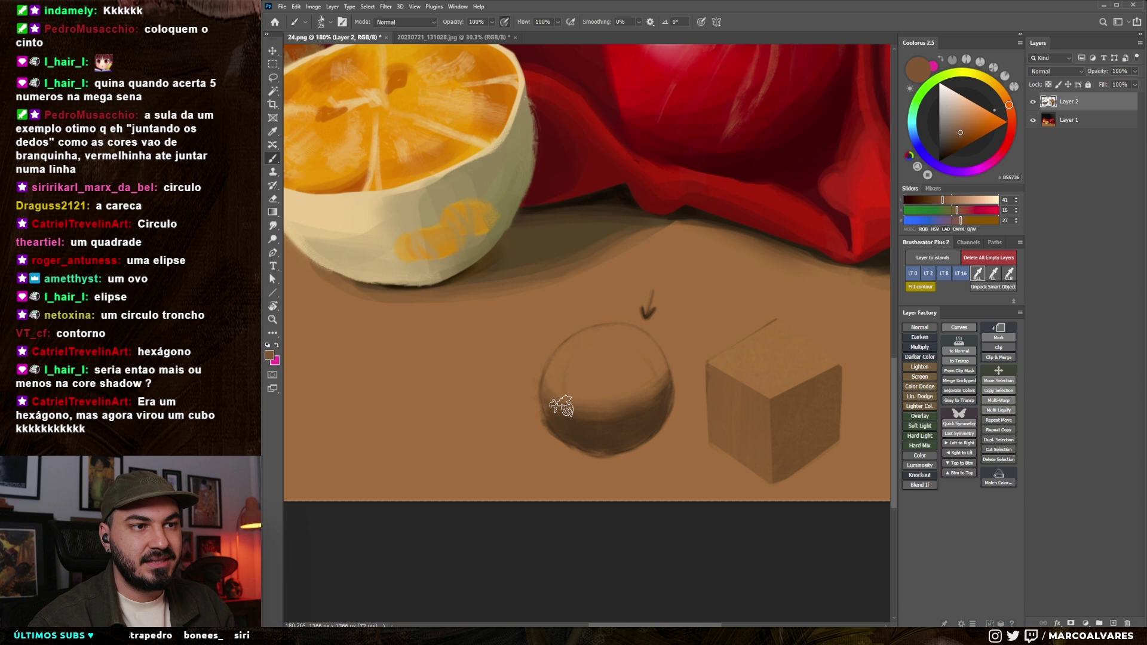
drag(582, 410, 681, 427)
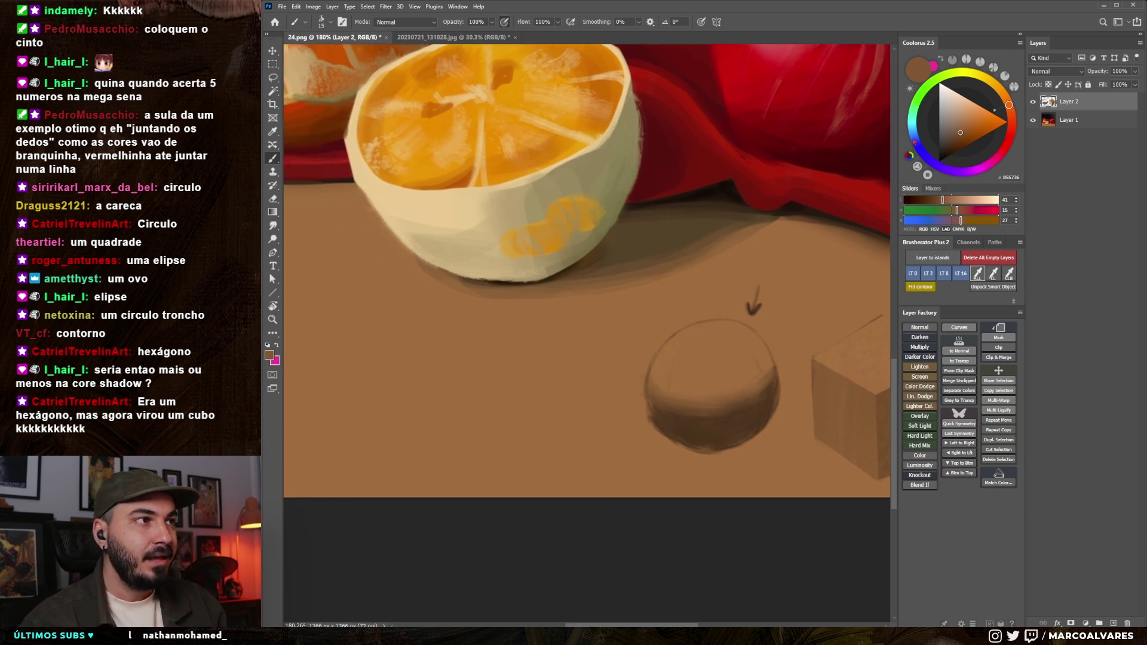
click(940, 98)
- Add empty Layer 3, then make Layer 2 the active layer for painting the sphere
key(ctrl+shift+alt+n)
drag(546, 353, 559, 344)
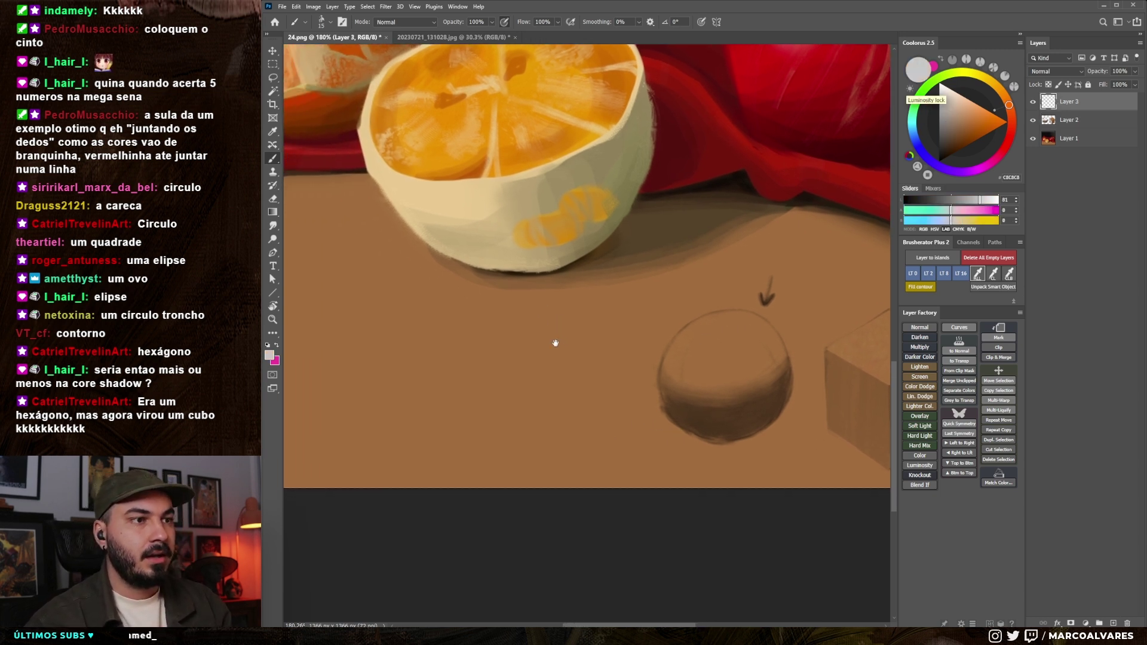
drag(735, 383, 681, 386)
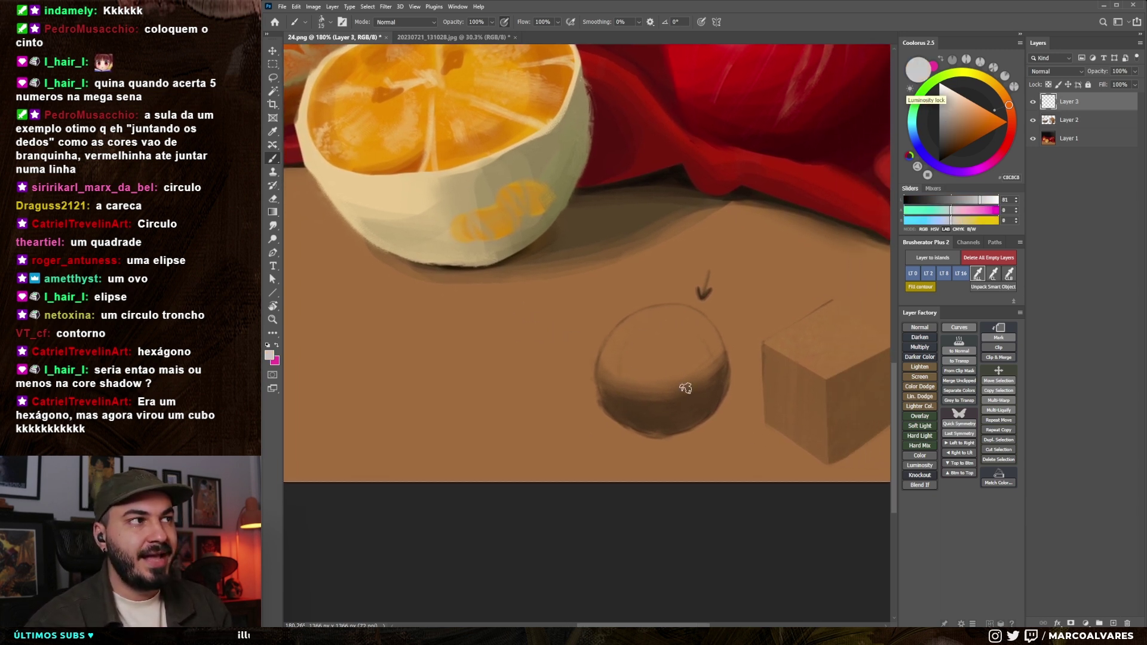
click(1070, 120)
drag(717, 339, 704, 333)
key(x)
mouse_move(648, 397)
mouse_down()
mouse_move(611, 411)
mouse_move(577, 387)
mouse_up()
- Deepen the sphere's shadow band with dark brown strokes and marquee-select the sphere
alt+click(562, 400)
alt+click(572, 391)
key(bracketright)
alt+click(555, 386)
mouse_move(556, 389)
mouse_down()
mouse_move(653, 392)
mouse_move(676, 373)
mouse_up()
key(bracketleft)
alt+click(559, 362)
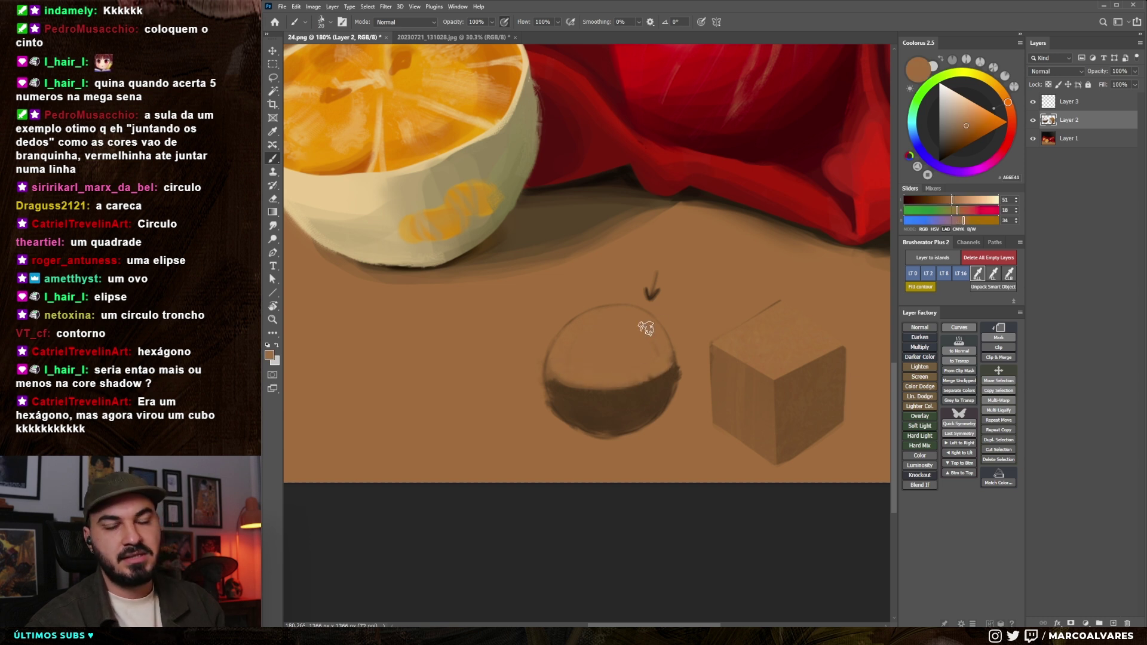
mouse_move(639, 359)
mouse_down()
mouse_move(653, 348)
mouse_move(632, 398)
mouse_up()
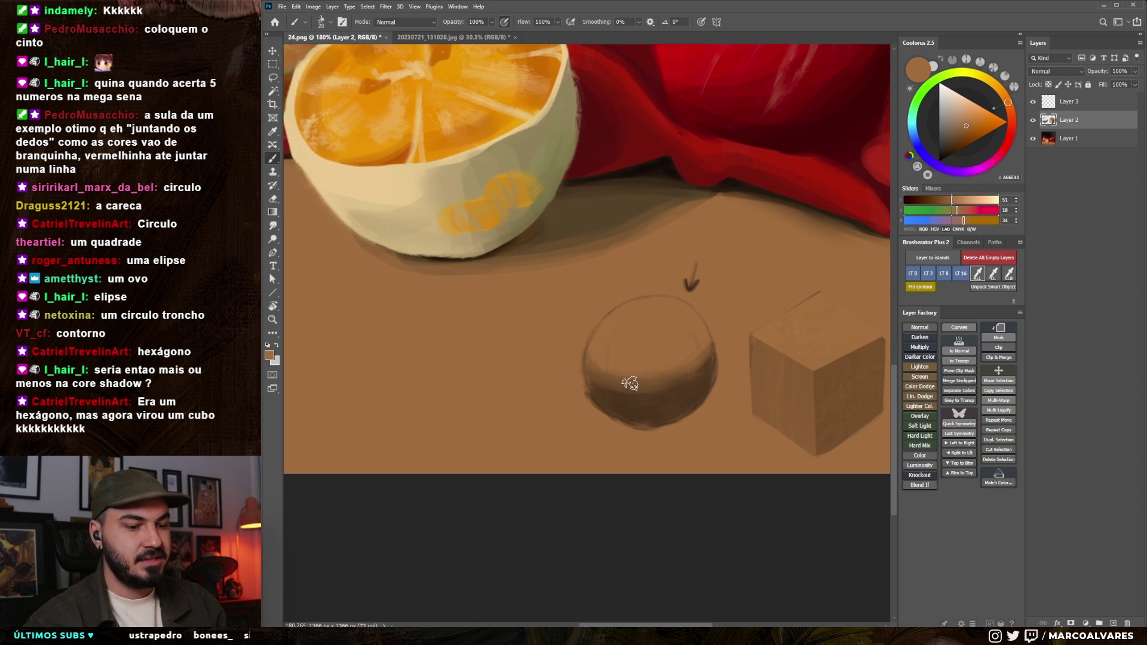
key(m)
mouse_move(561, 292)
mouse_down()
mouse_move(727, 432)
mouse_move(520, 400)
mouse_move(568, 425)
mouse_move(612, 430)
mouse_up()
- Duplicate the sphere onto a new layer, move it left, and paint its shadow
key(ctrl+j)
key(v)
key(b)
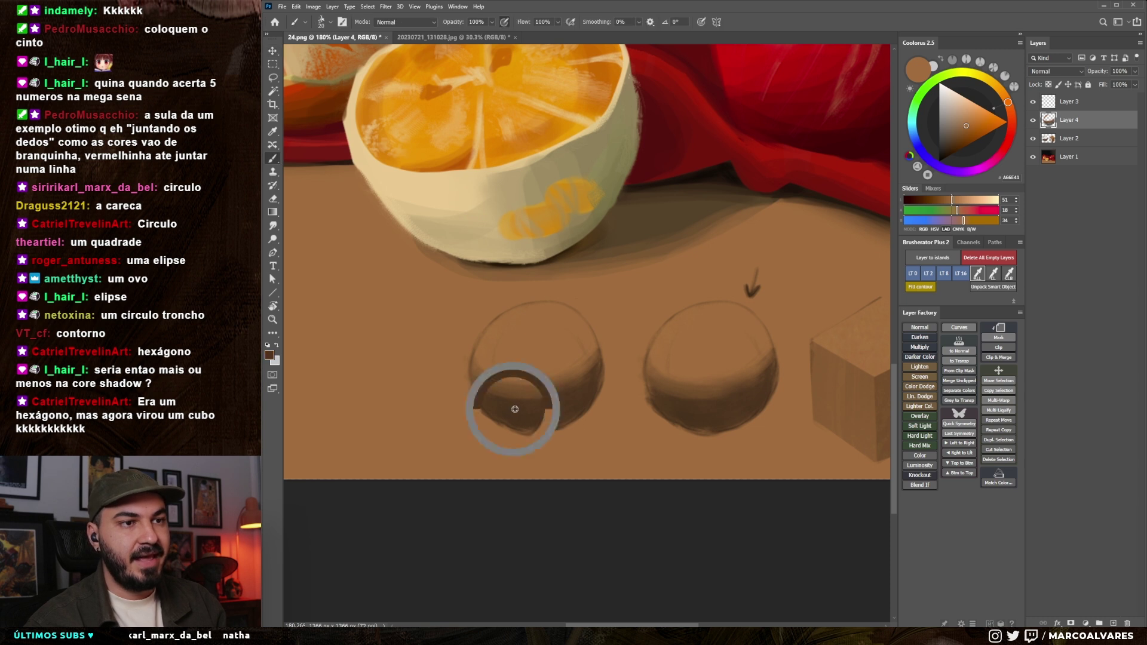
alt+click(512, 397)
mouse_move(512, 396)
mouse_down()
mouse_move(588, 378)
mouse_move(590, 363)
mouse_up()
alt+click(484, 352)
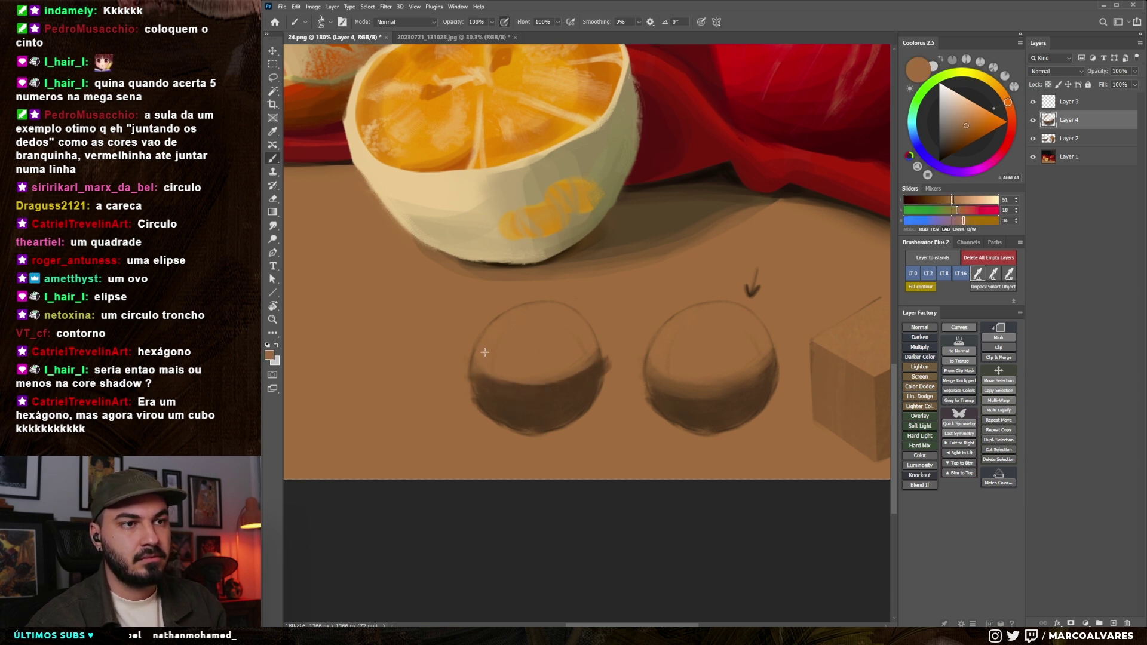
drag(513, 376, 584, 354)
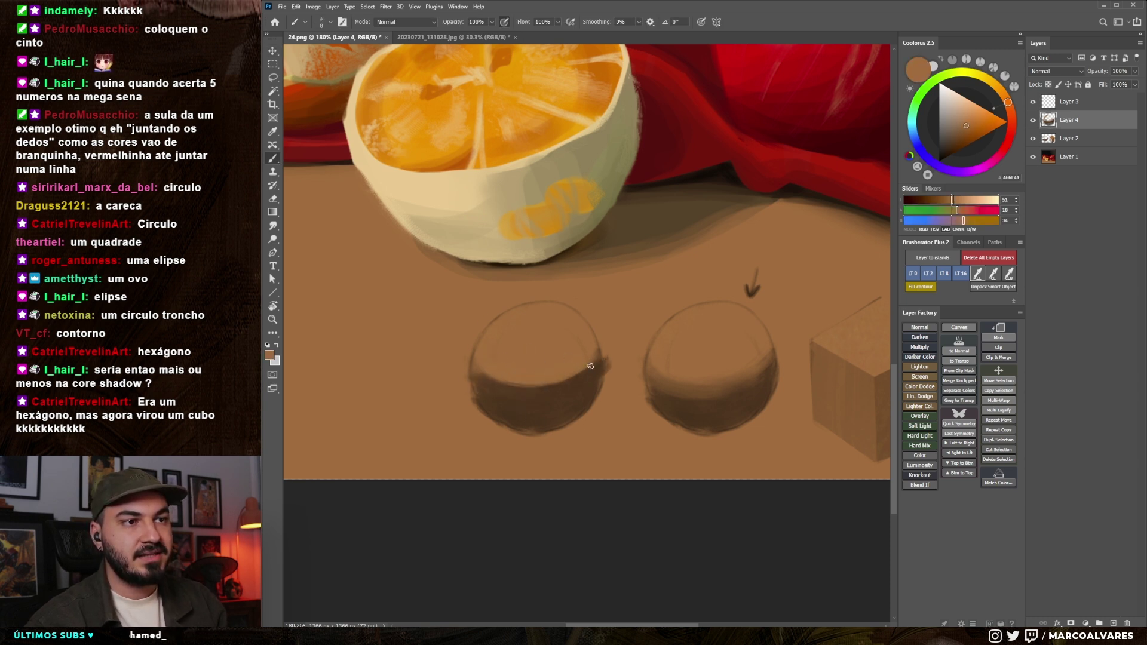
- Sample shadow browns from the right sphere at brush size 25 and pick magenta paint
alt+click(478, 383)
key(bracketright)
drag(515, 418, 473, 423)
key(bracketright)
key(bracketright)
alt+click(657, 397)
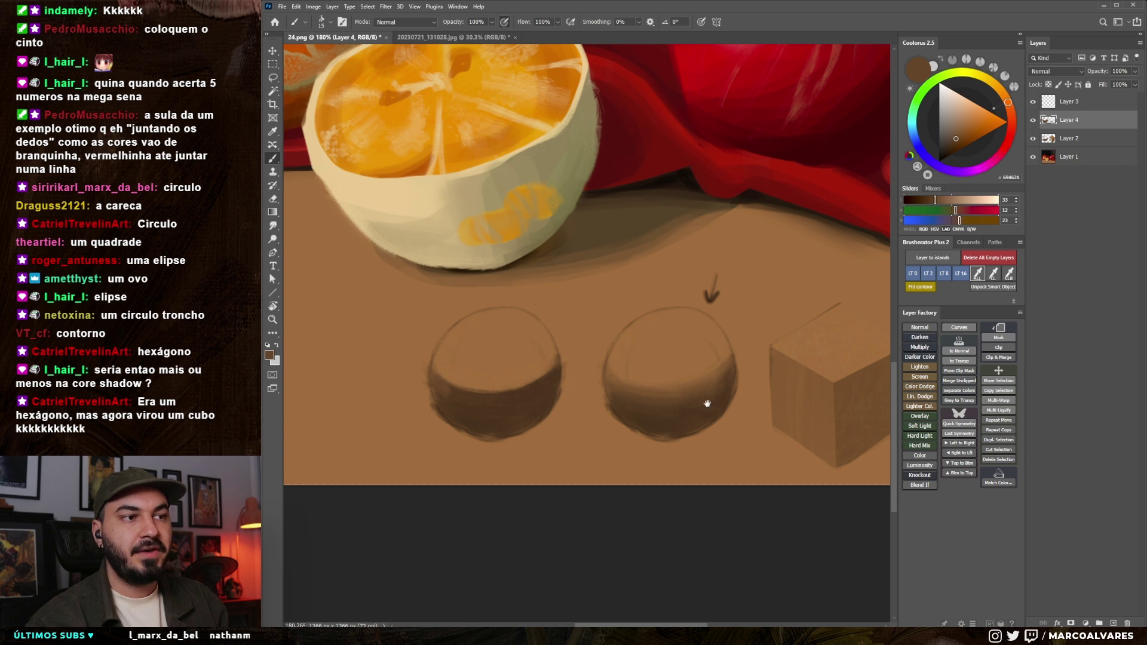
drag(707, 404, 703, 401)
alt+click(726, 381)
alt+click(723, 372)
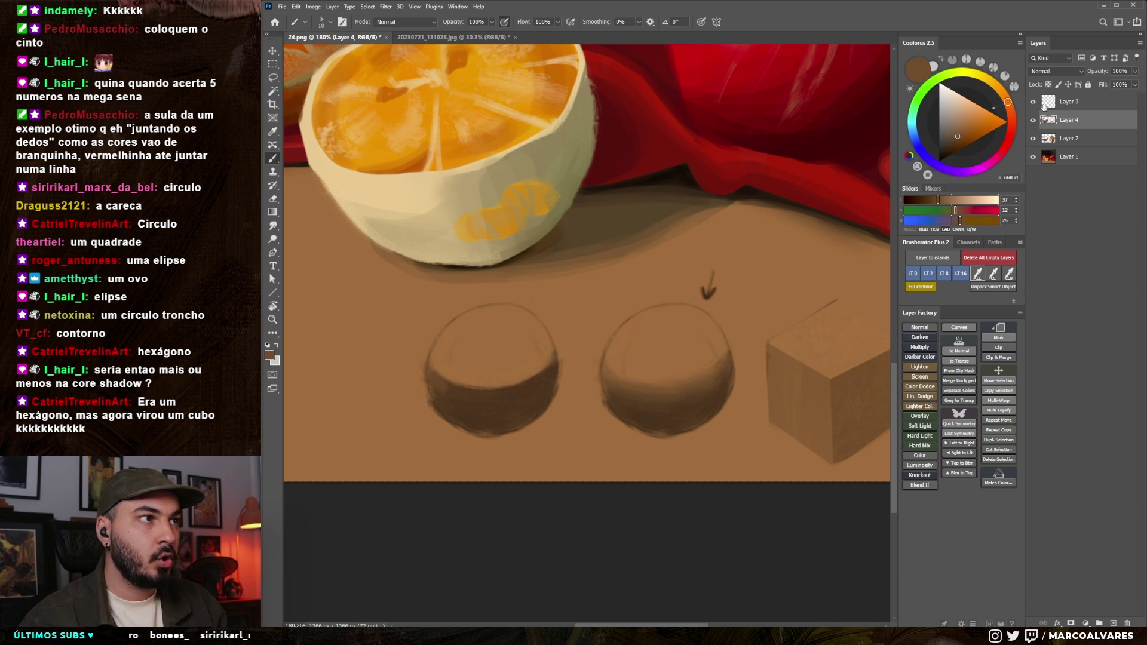
click(980, 173)
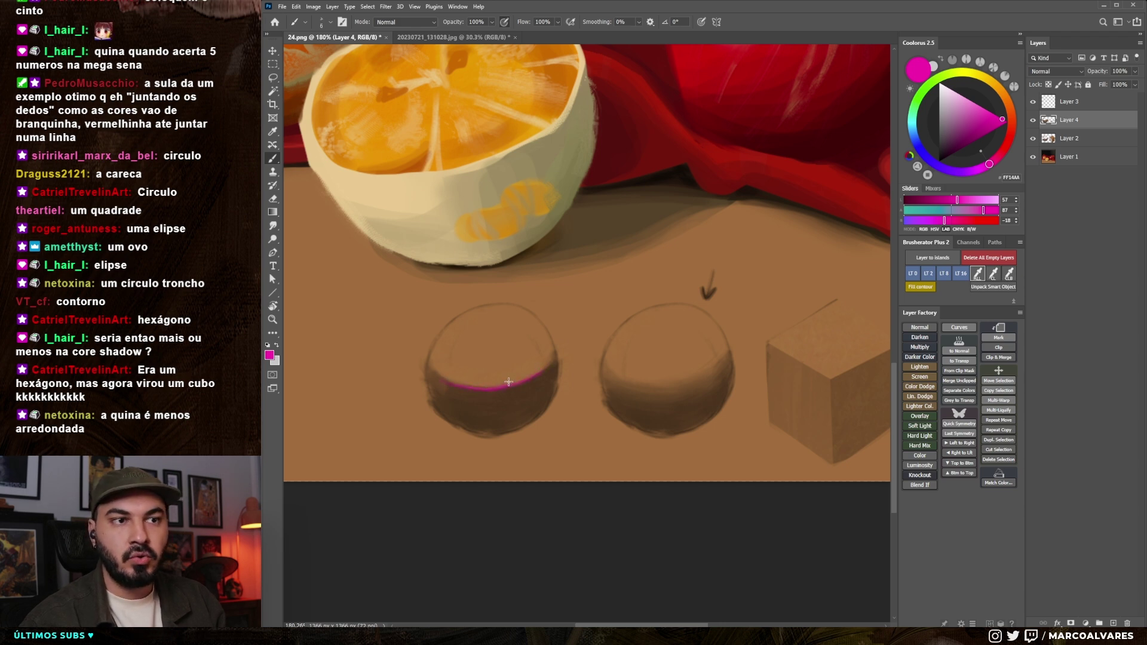
- Mark the middle sphere's shadow band in magenta, undo the stray arc, and fit the painting in view
scroll(659, 378, up, 5)
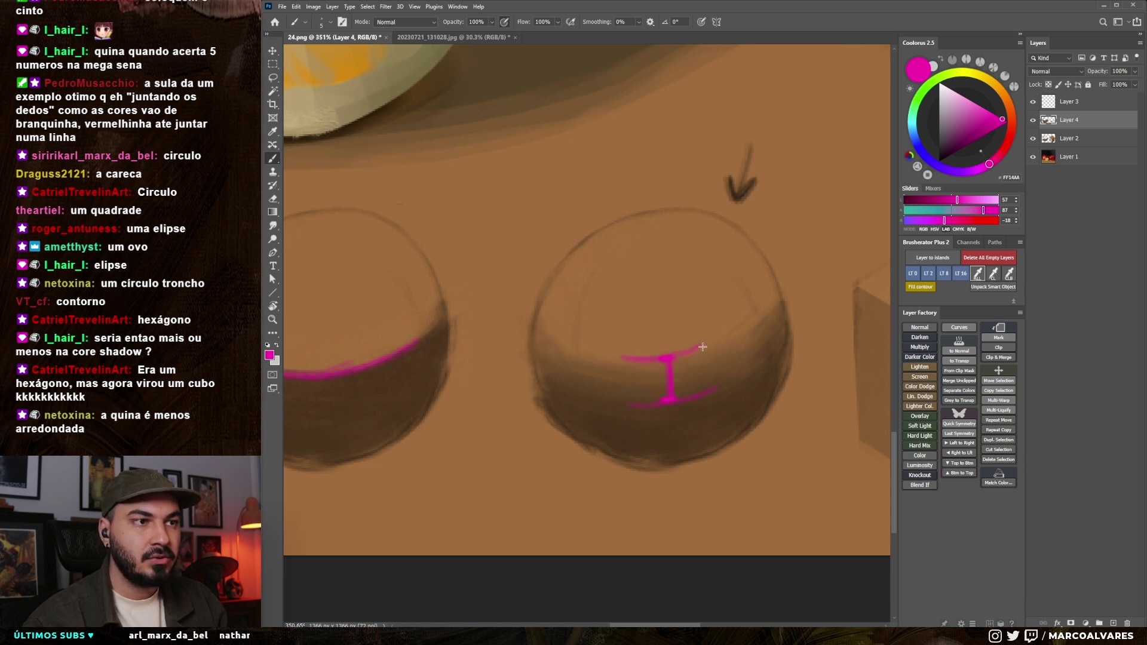
drag(688, 357, 703, 350)
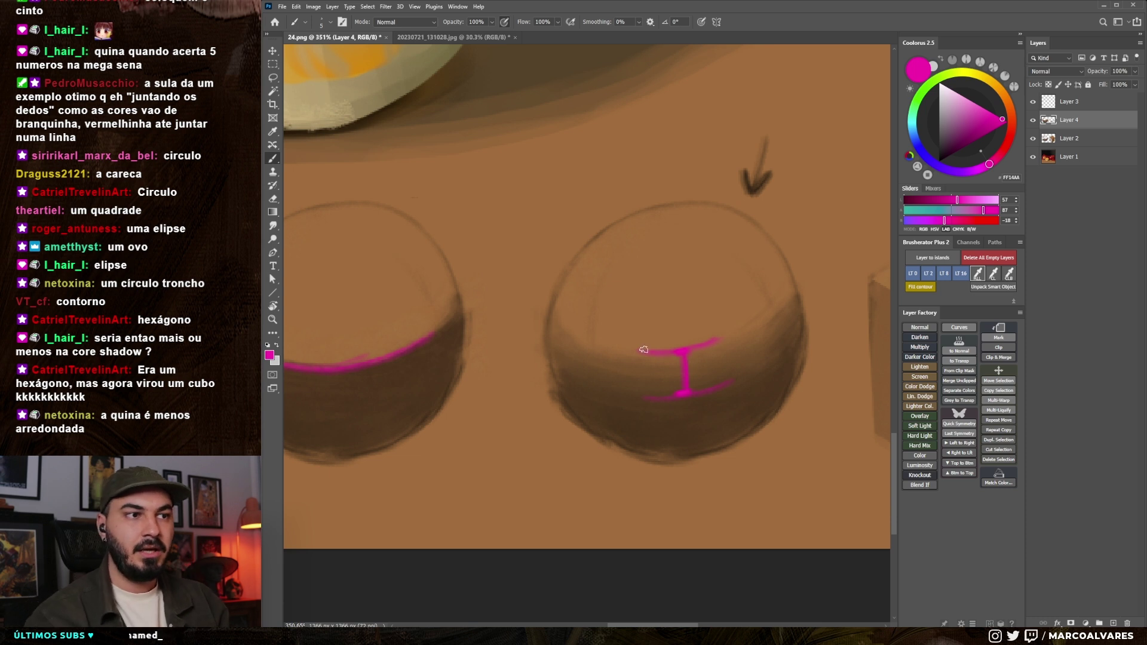
drag(655, 350, 681, 353)
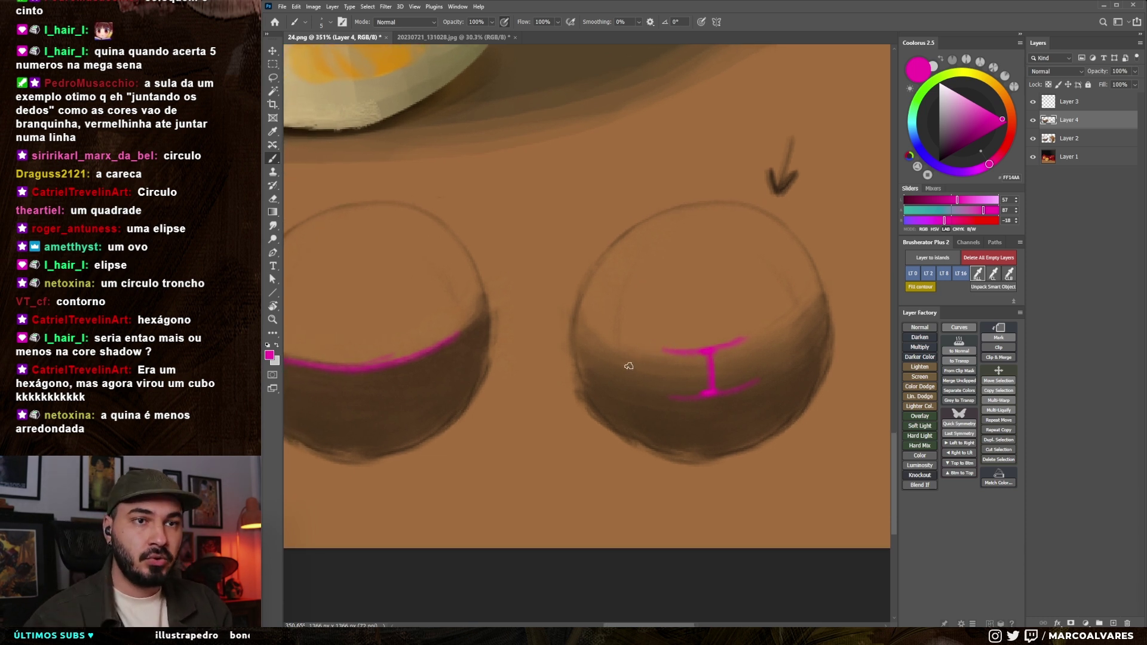
drag(643, 368, 641, 335)
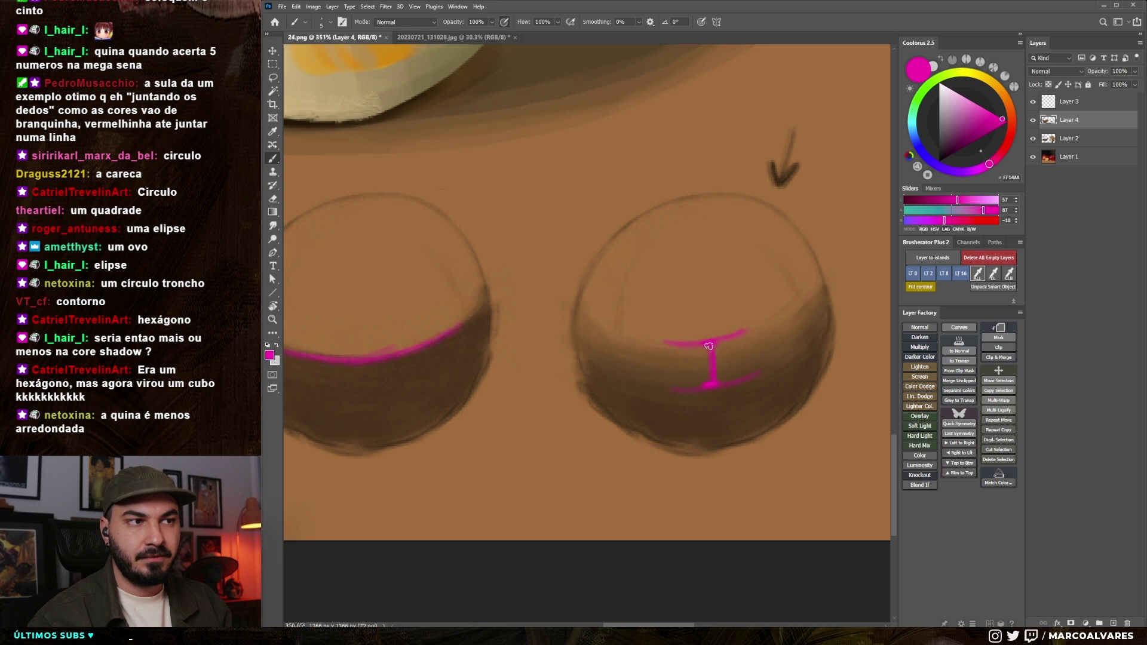
drag(691, 375, 725, 338)
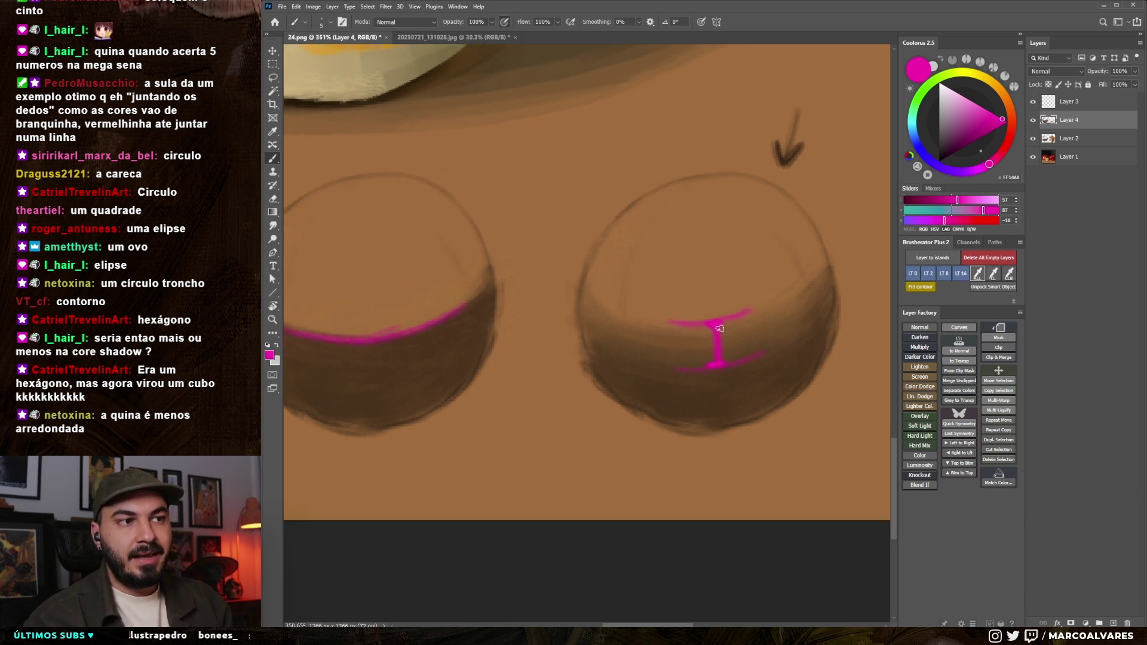
mouse_move(714, 354)
mouse_down()
mouse_move(742, 358)
mouse_move(567, 387)
mouse_up()
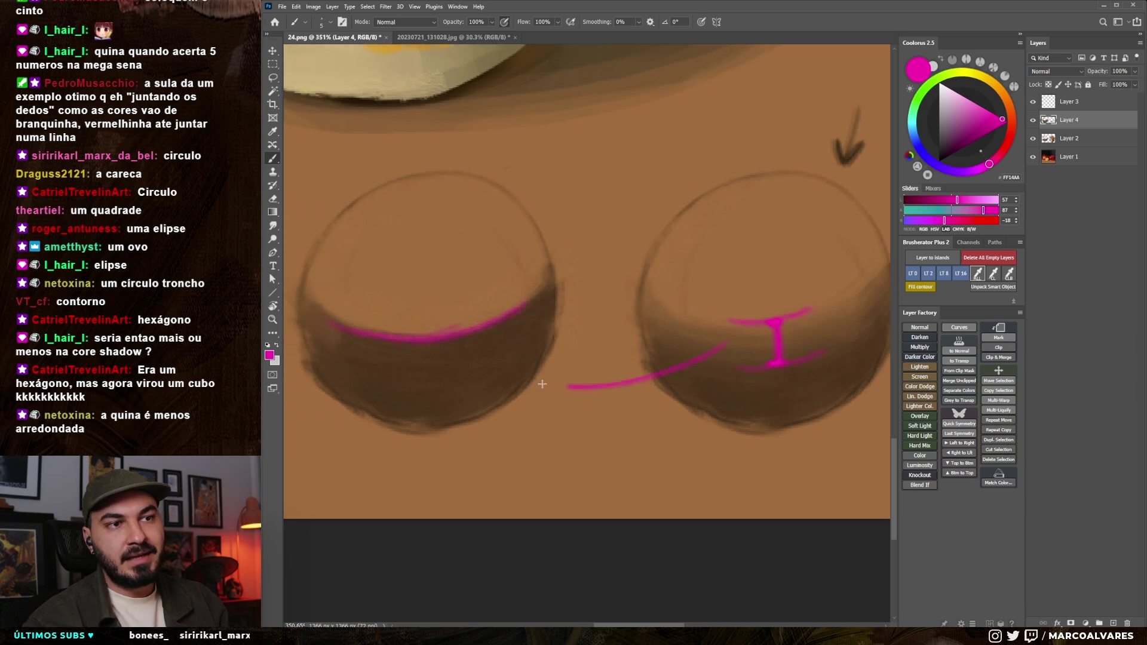
key(ctrl+z)
key(ctrl+0)
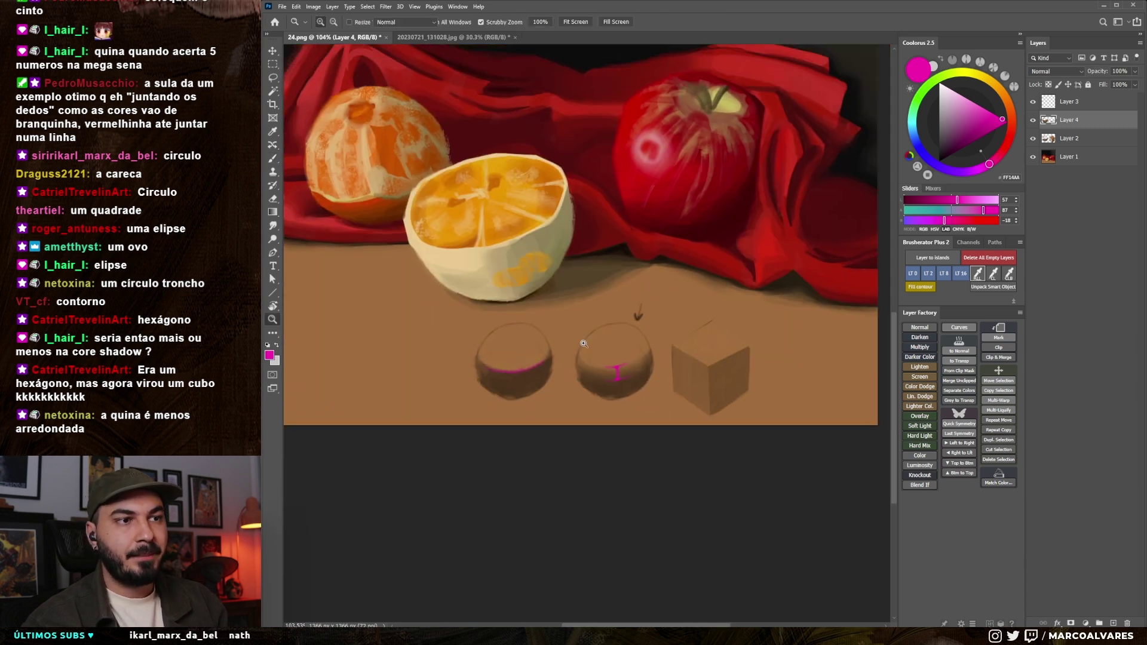
- Undo the magenta circle around the apple and erase the magenta I mark on the middle sphere
drag(669, 260, 678, 266)
key(ctrl+z)
drag(570, 430, 583, 407)
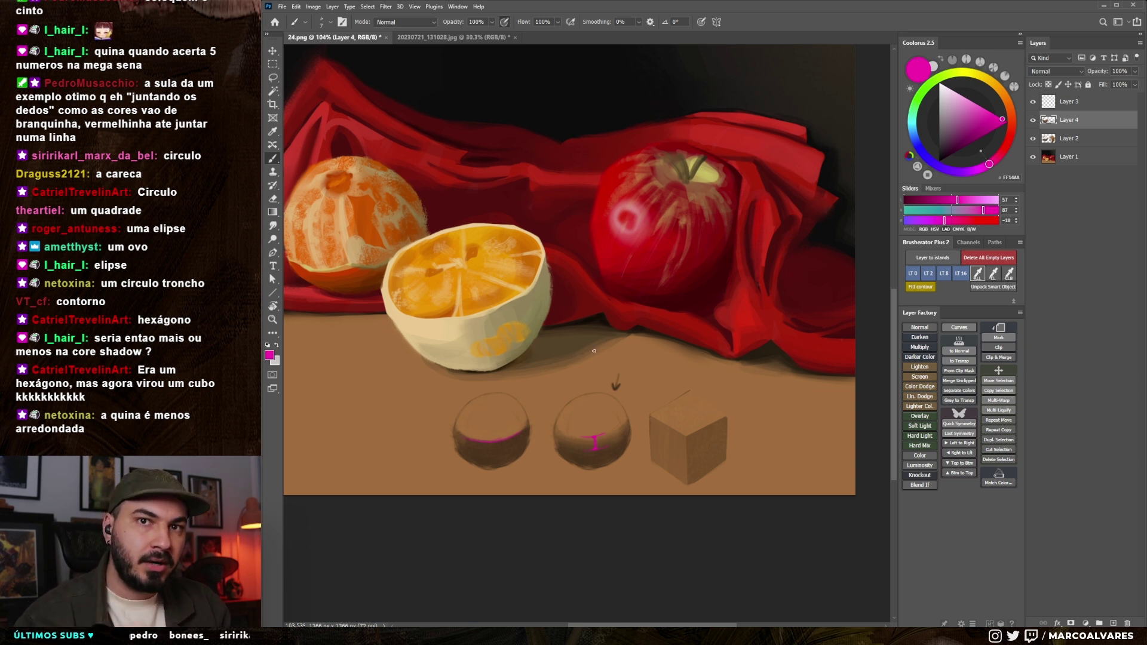
scroll(575, 441, down, 1)
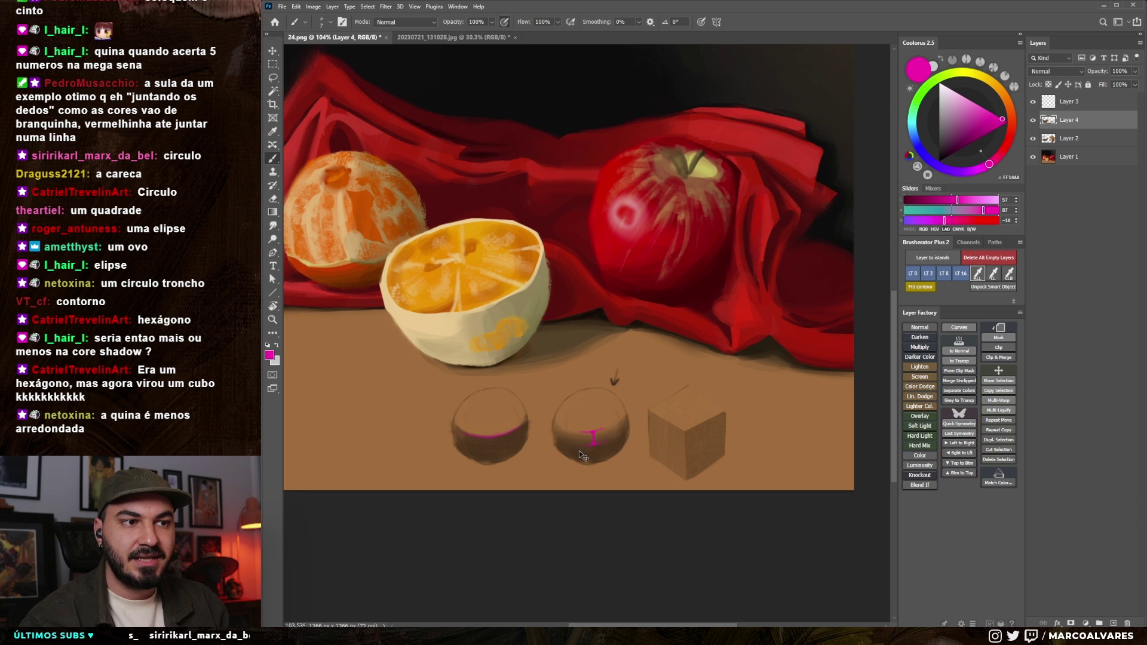
key(e)
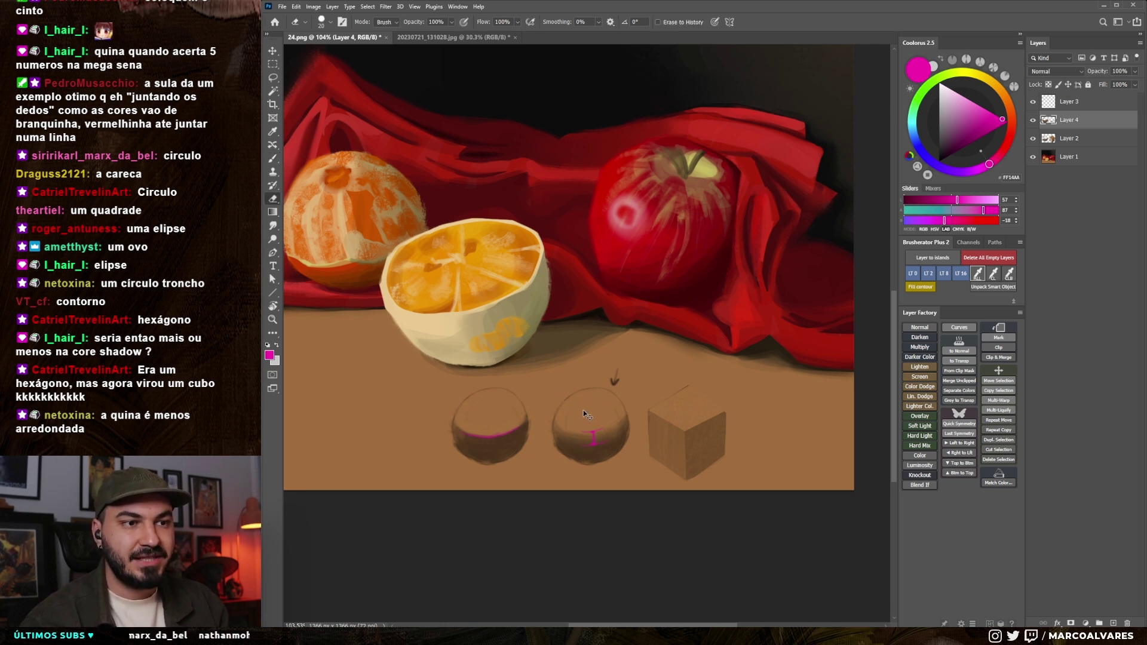
drag(591, 442, 585, 430)
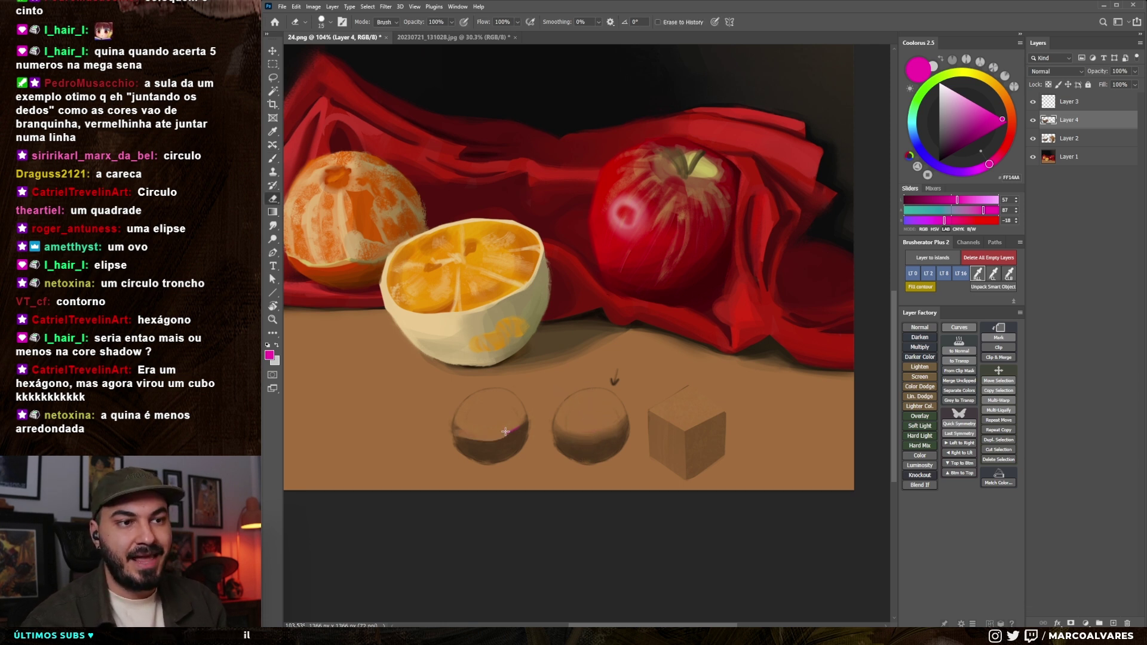
- Sample a table brown, reposition Layer 4's content, and merge it down into Layer 2
key(b)
alt+click(458, 431)
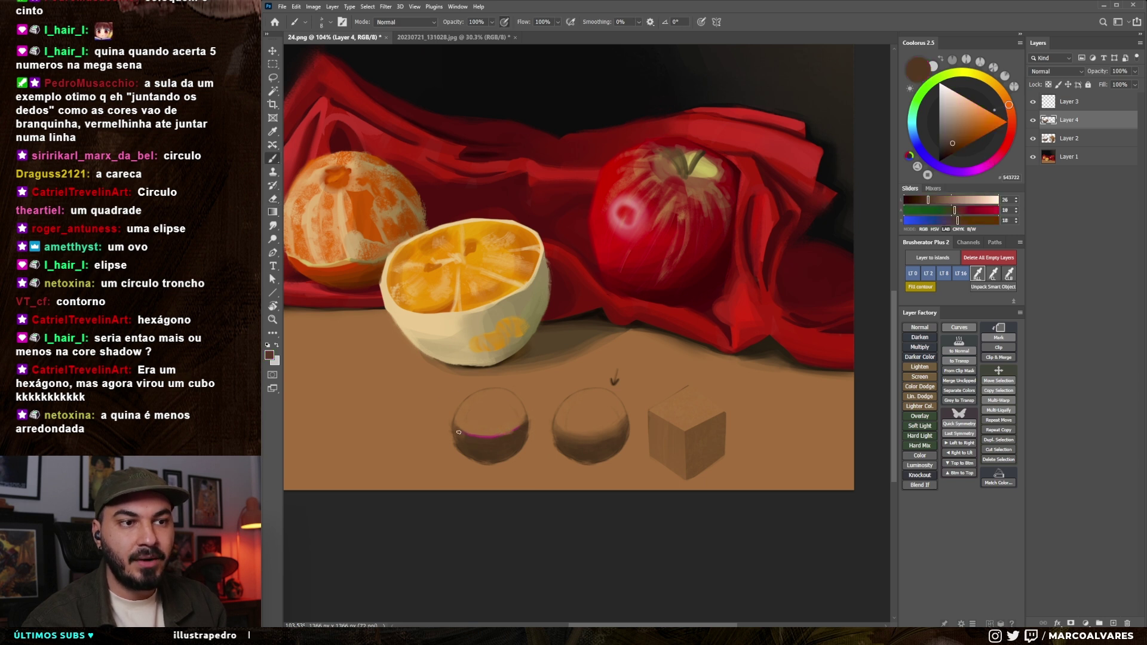
drag(510, 448, 568, 429)
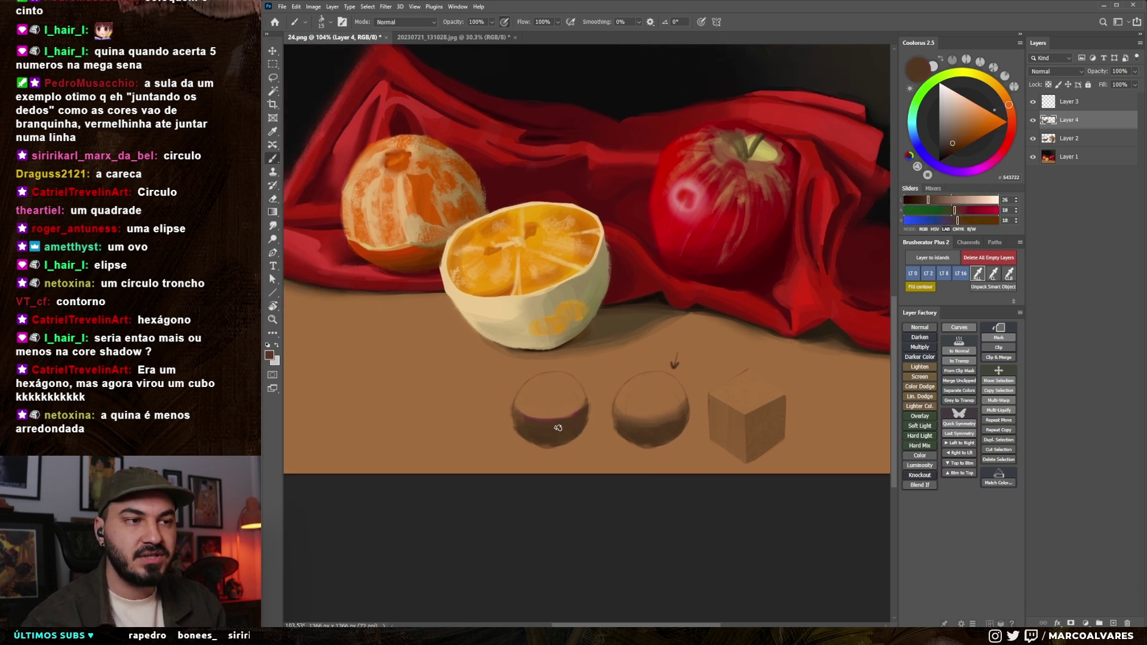
key(v)
mouse_move(661, 415)
mouse_down()
mouse_move(678, 416)
mouse_move(670, 423)
mouse_up()
key(ctrl+e)
- Draw a rectangular selection around the left sphere, then clear it
drag(593, 383, 586, 380)
key(m)
drag(493, 359, 690, 453)
key(ctrl+d)
- Marquee the two spheres and move them left away from the cube, then deselect
key(e)
key(l)
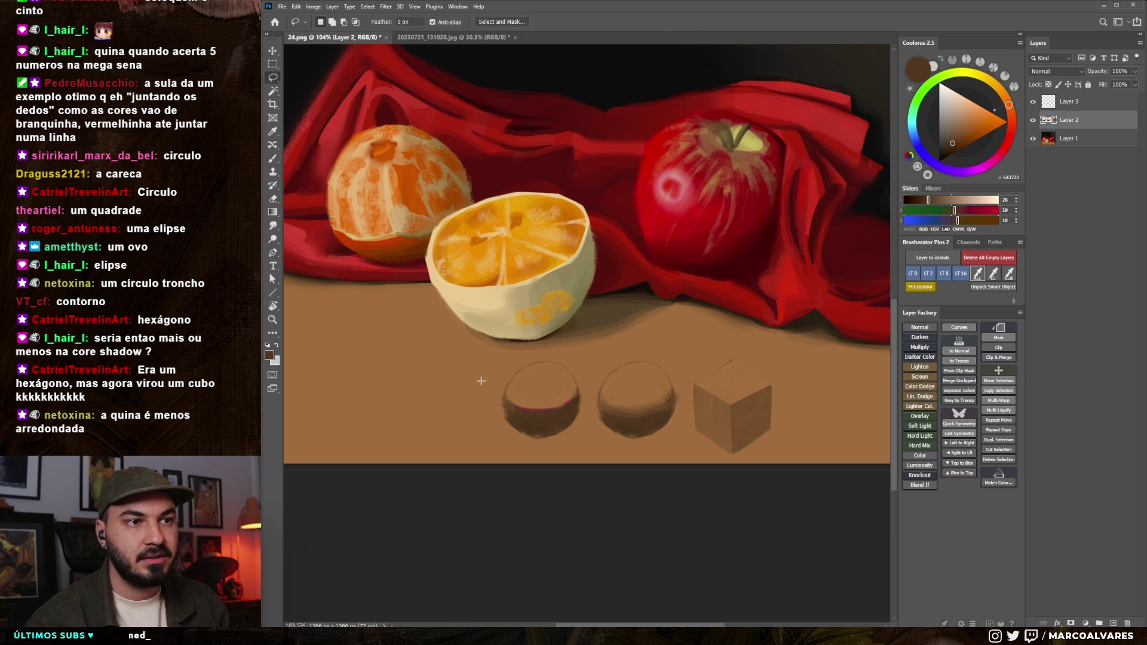
key(m)
drag(483, 362, 714, 457)
click(490, 360)
mouse_move(491, 360)
mouse_down()
mouse_move(669, 422)
mouse_move(519, 402)
mouse_move(501, 417)
mouse_move(584, 421)
mouse_up()
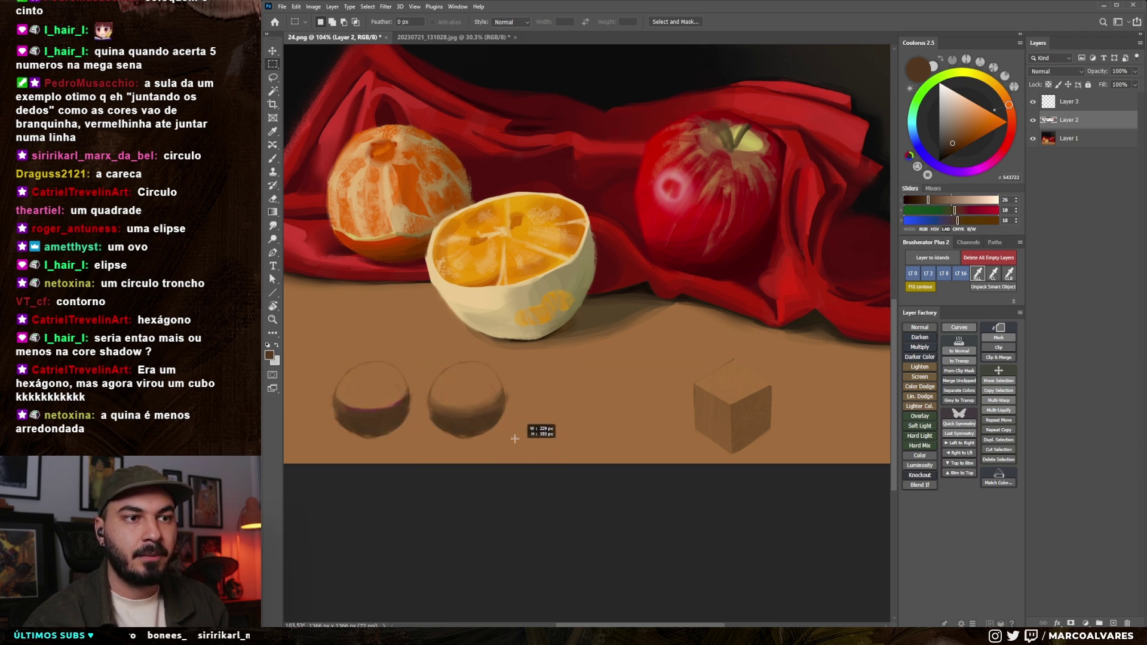
key(ctrl+d)
- Zoom in on the spheres, undo two pink marks, and sample a dark brown from the sphere
key(b)
scroll(555, 412, up, 4)
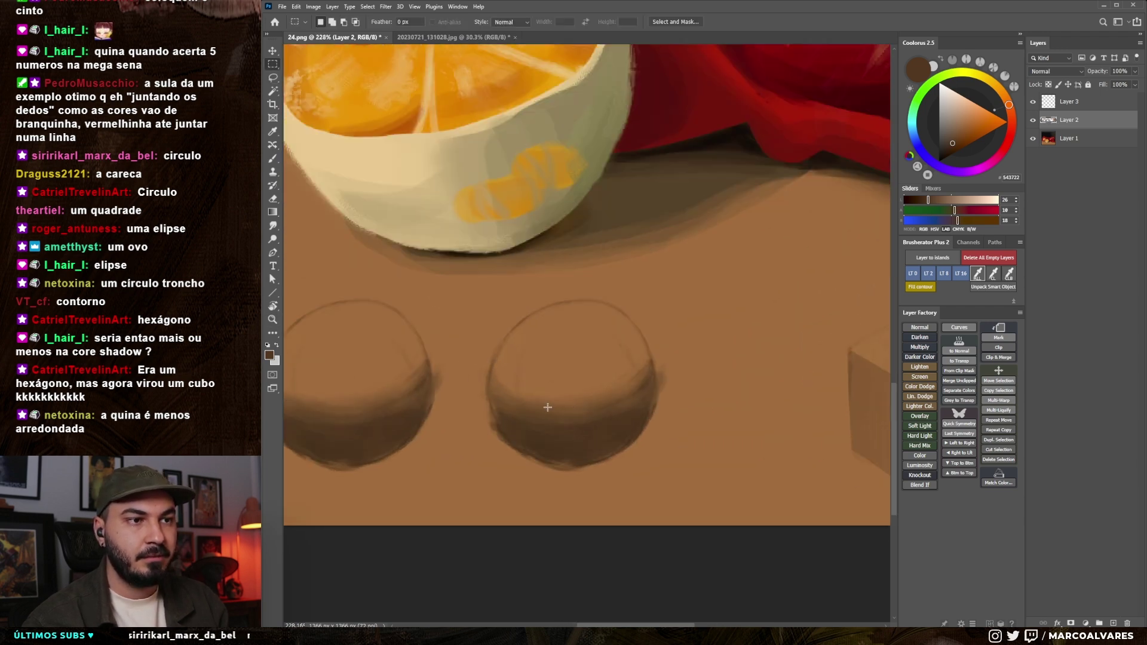
alt+click(564, 409)
key(x)
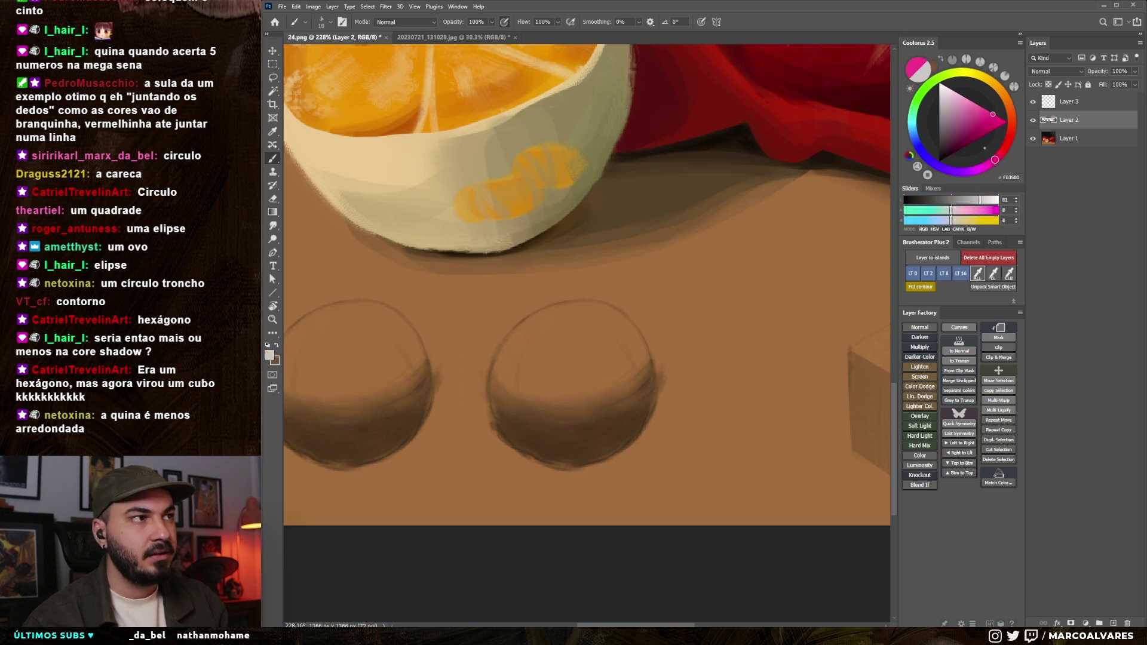
key(x)
key(ctrl+z)
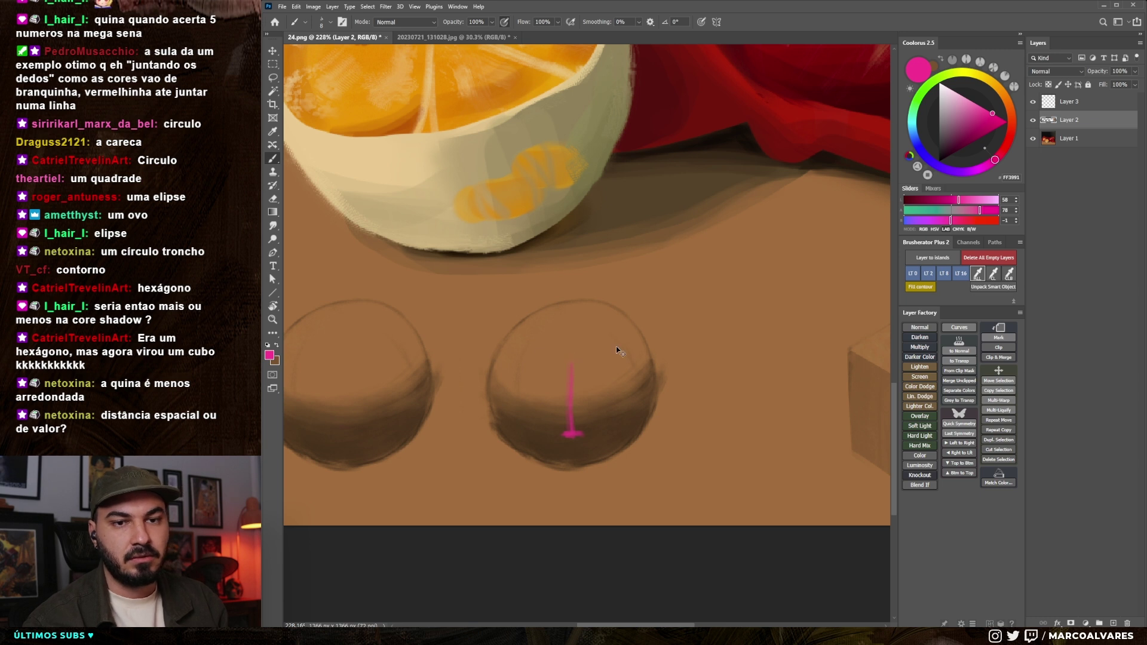
key(ctrl+z)
drag(591, 383, 597, 371)
alt+click(561, 404)
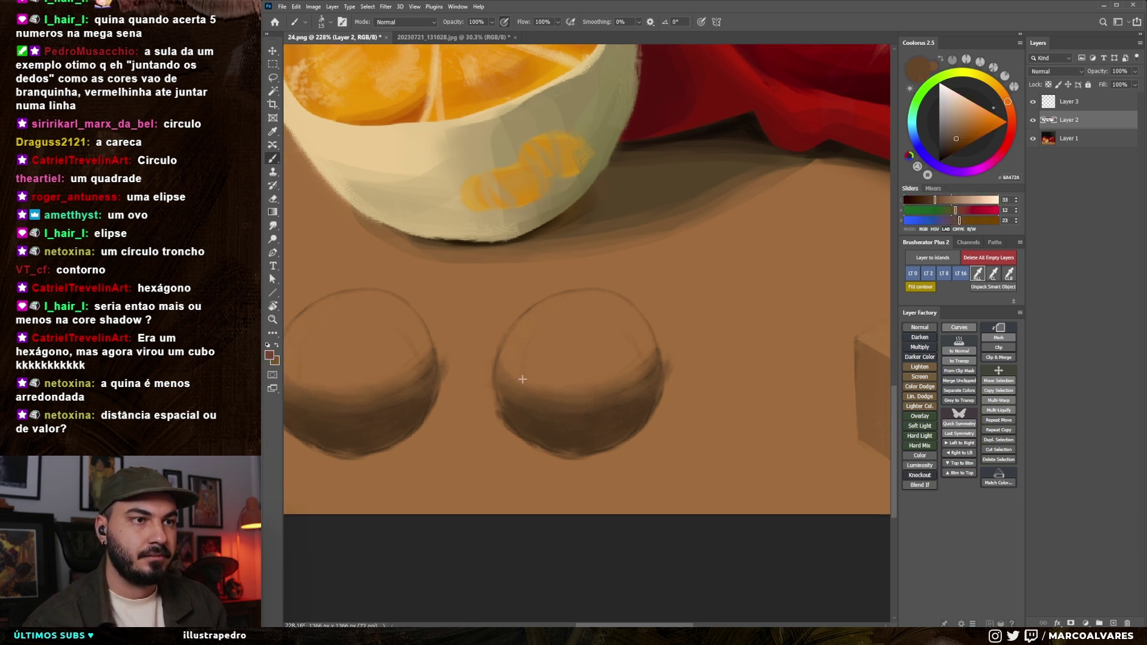
- Sample lit and shadow browns from the spheres, shrinking the brush slightly
alt+click(564, 358)
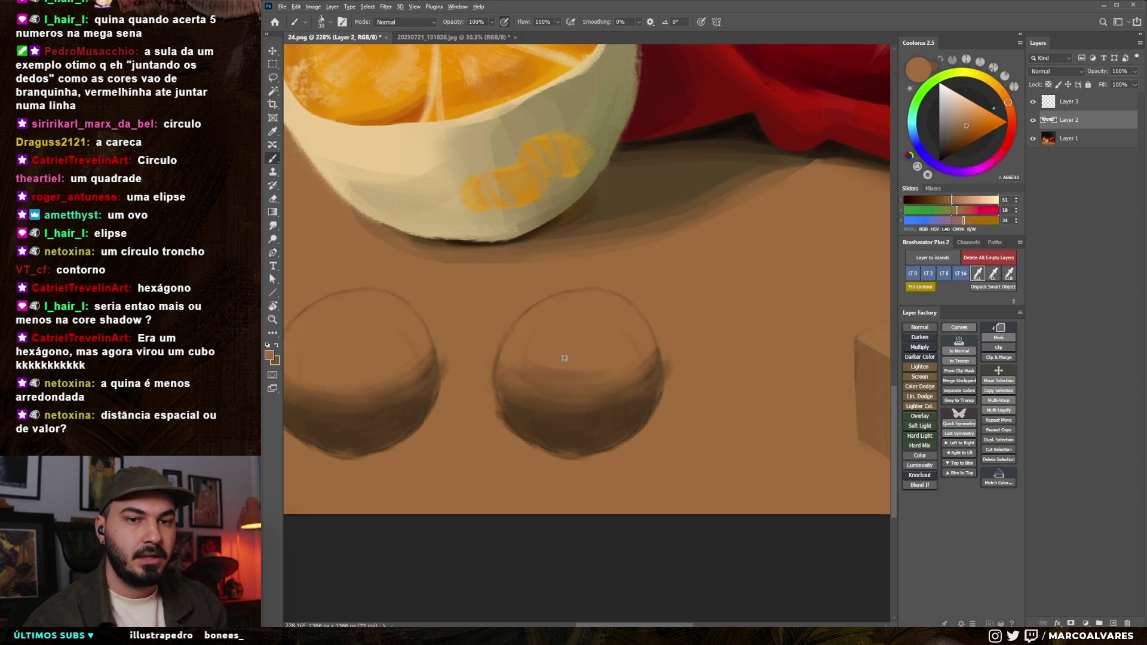
alt+click(525, 362)
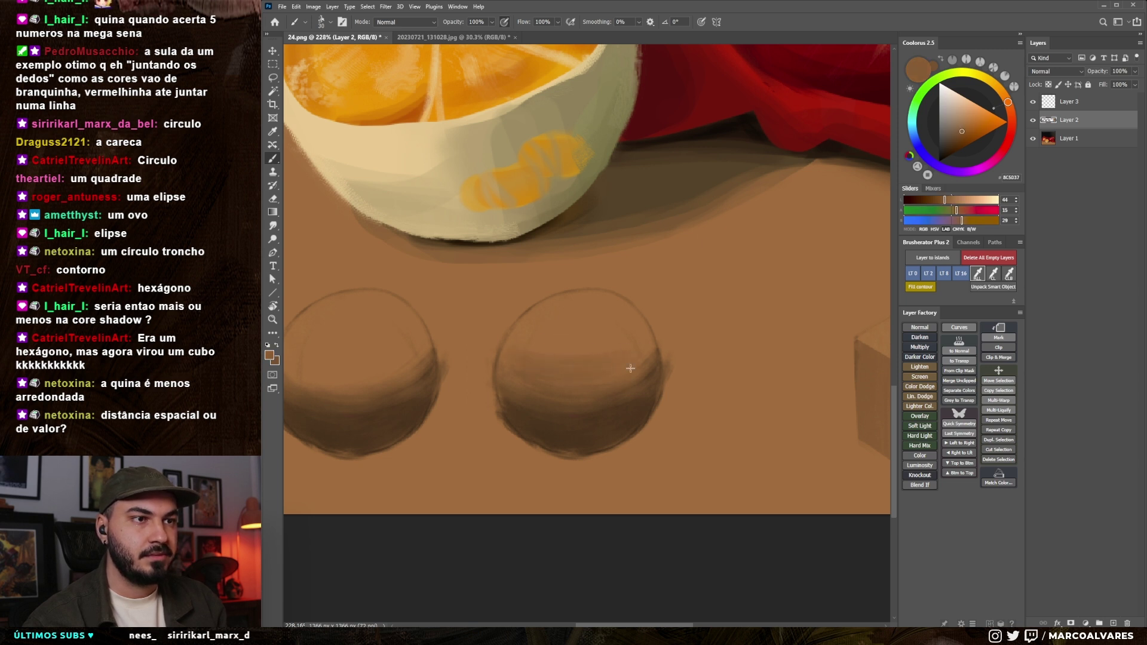
alt+click(589, 410)
alt+click(519, 397)
alt+click(574, 397)
alt+click(571, 412)
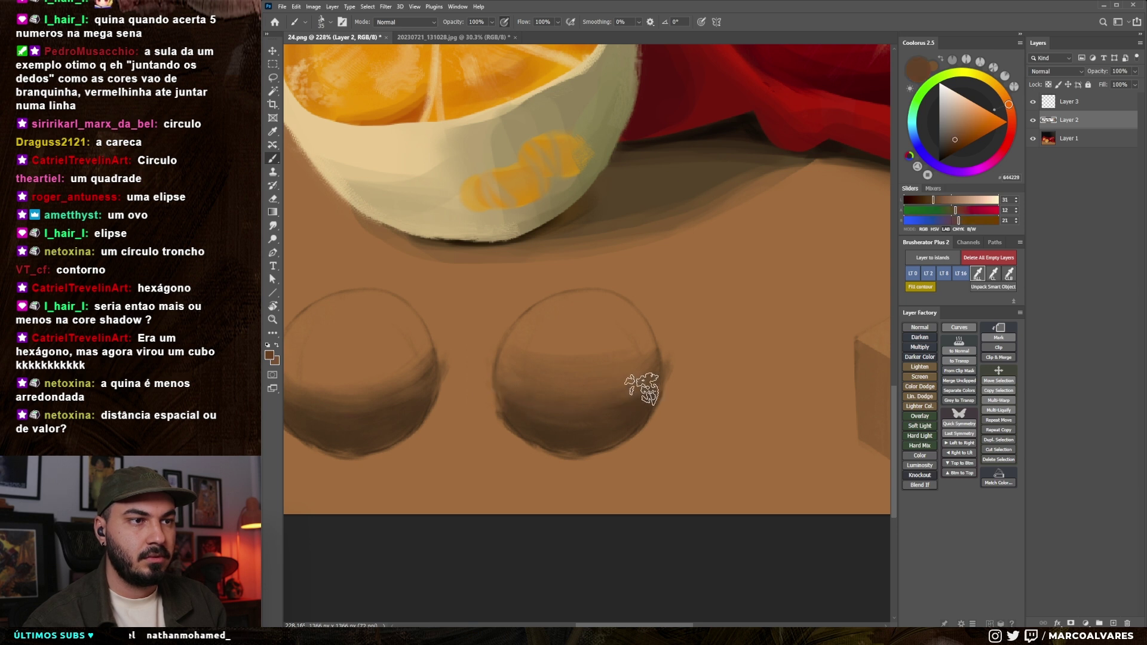
alt+click(552, 395)
key(bracketleft)
alt+click(576, 395)
alt+click(597, 373)
alt+click(564, 343)
alt+click(574, 366)
- Sample mid-tone and deep shadow browns from the sphere, resizing the brush between samples
alt+click(543, 350)
key(bracketright)
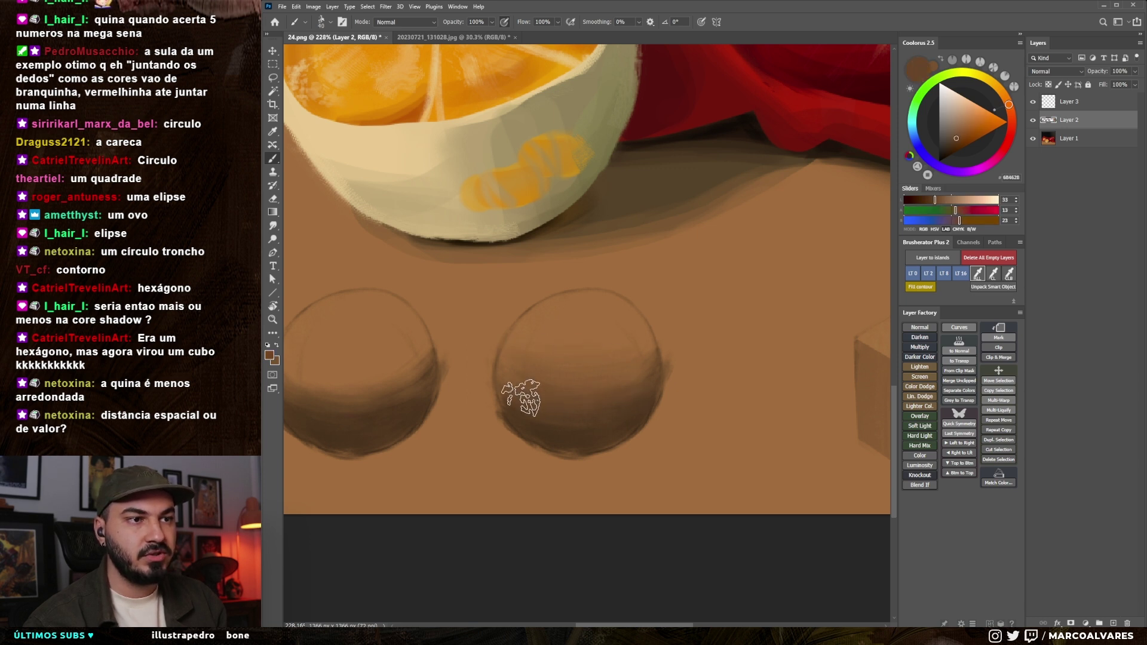
alt+click(526, 372)
key(bracketleft)
key(bracketleft)
alt+click(583, 406)
alt+click(571, 405)
key(bracketright)
mouse_move(550, 415)
mouse_down()
mouse_move(604, 397)
mouse_move(595, 382)
mouse_up()
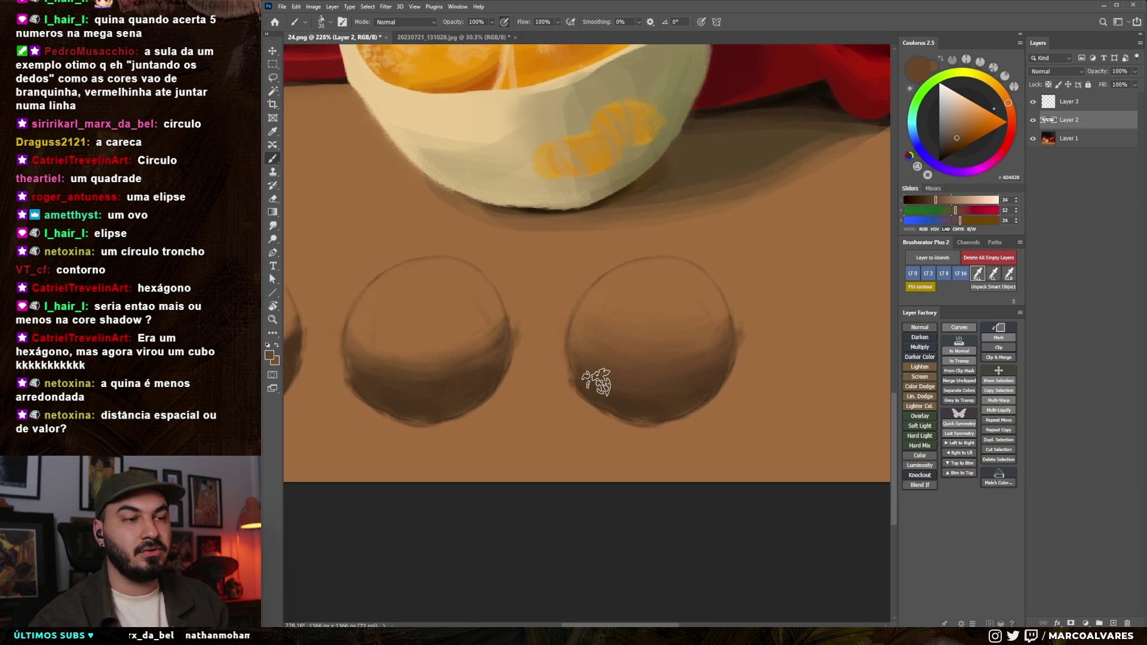
scroll(594, 382, down, 3)
key(bracketleft)
key(bracketleft)
key(bracketleft)
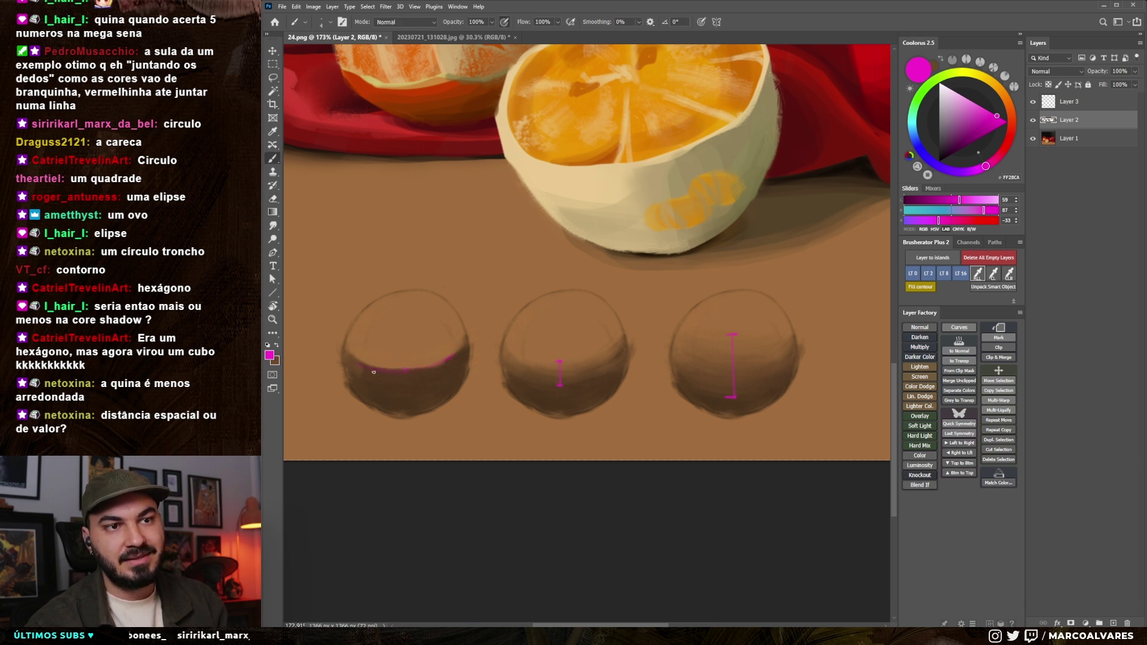
- Toggle between brown and magenta and pan the view onto the spheres
key(x)
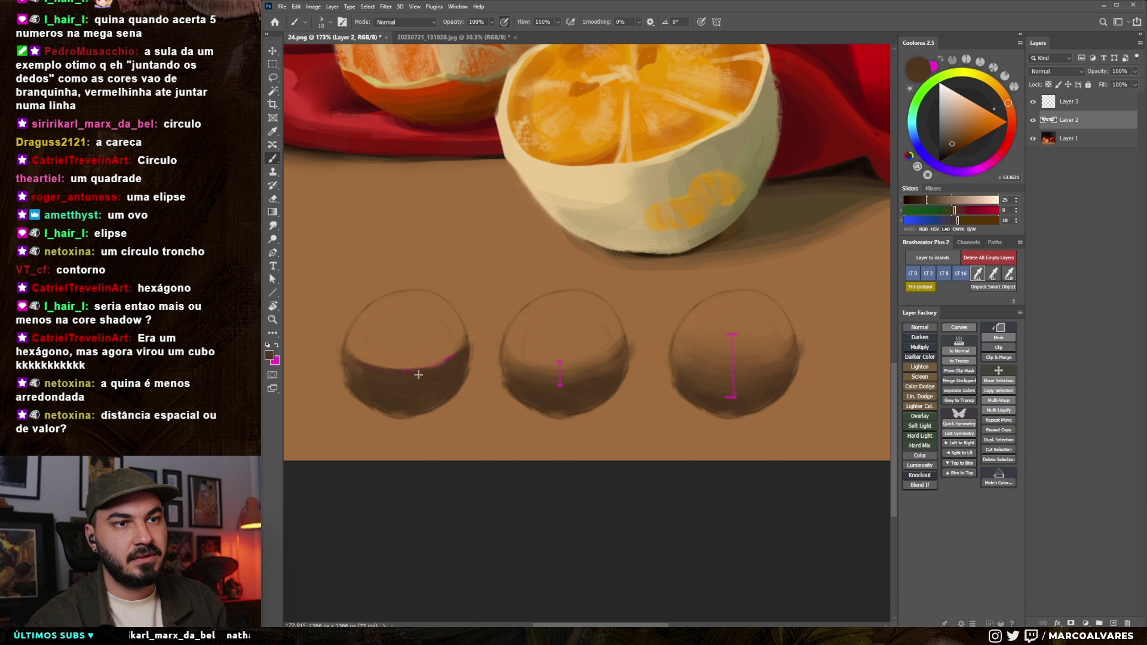
key(x)
drag(420, 350, 449, 339)
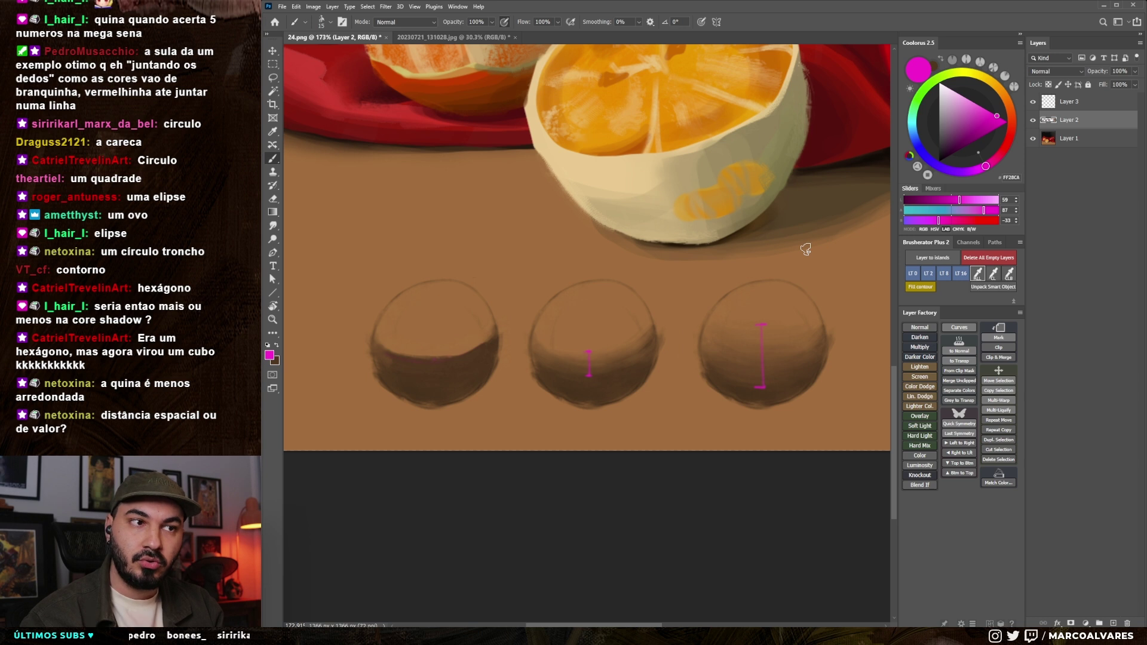
mouse_move(725, 307)
mouse_down()
mouse_move(651, 340)
mouse_move(654, 350)
mouse_up()
key(z)
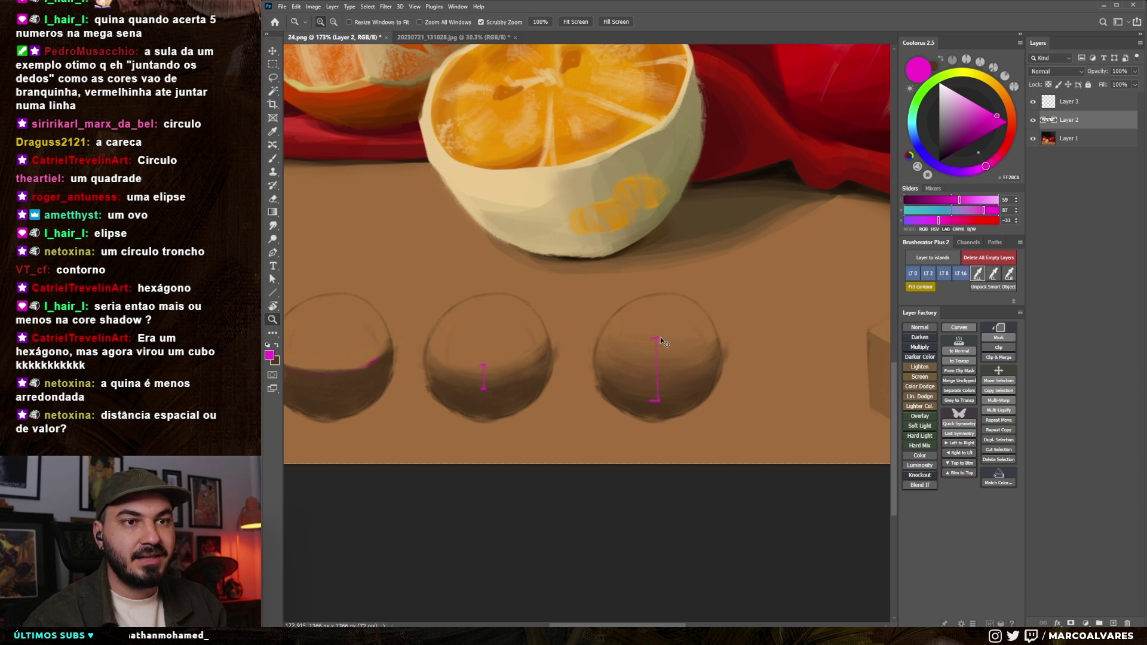
key(b)
drag(665, 387, 656, 386)
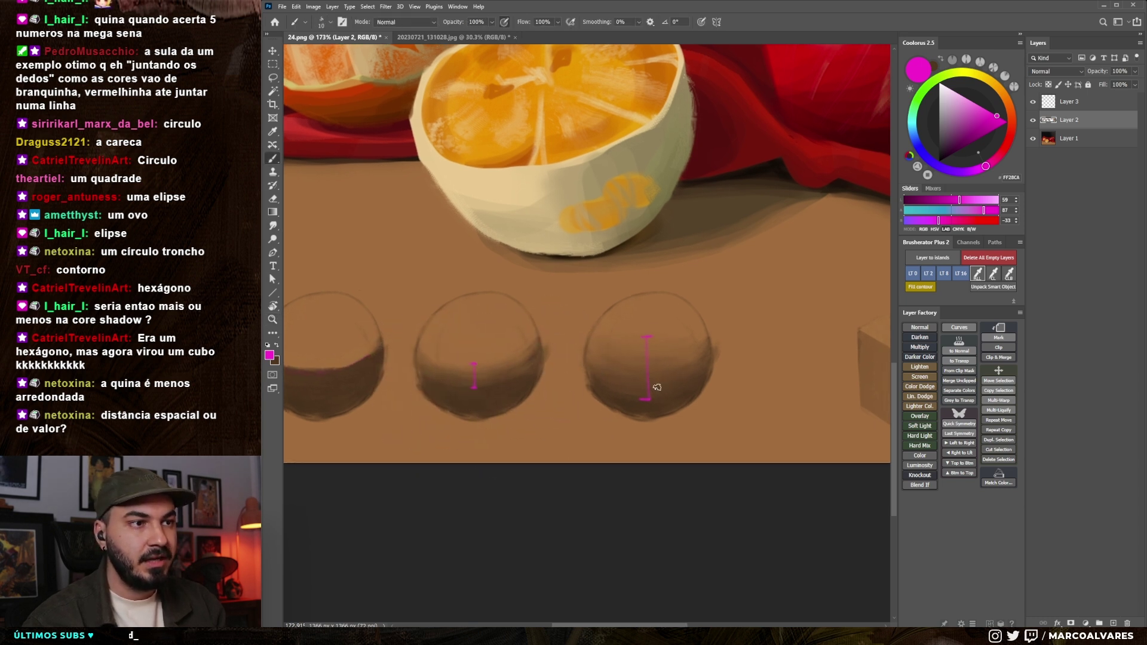
- Repaint the third sphere's bands with sampled dark, light and mid browns
alt+click(614, 399)
key(bracketright)
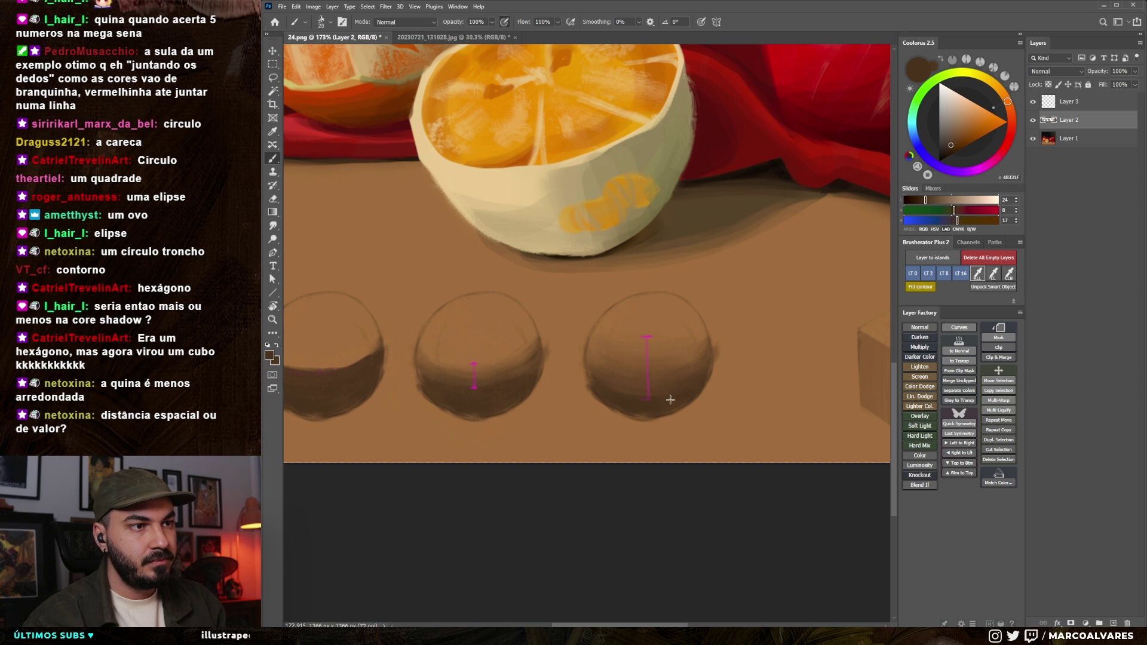
key(bracketleft)
alt+click(596, 373)
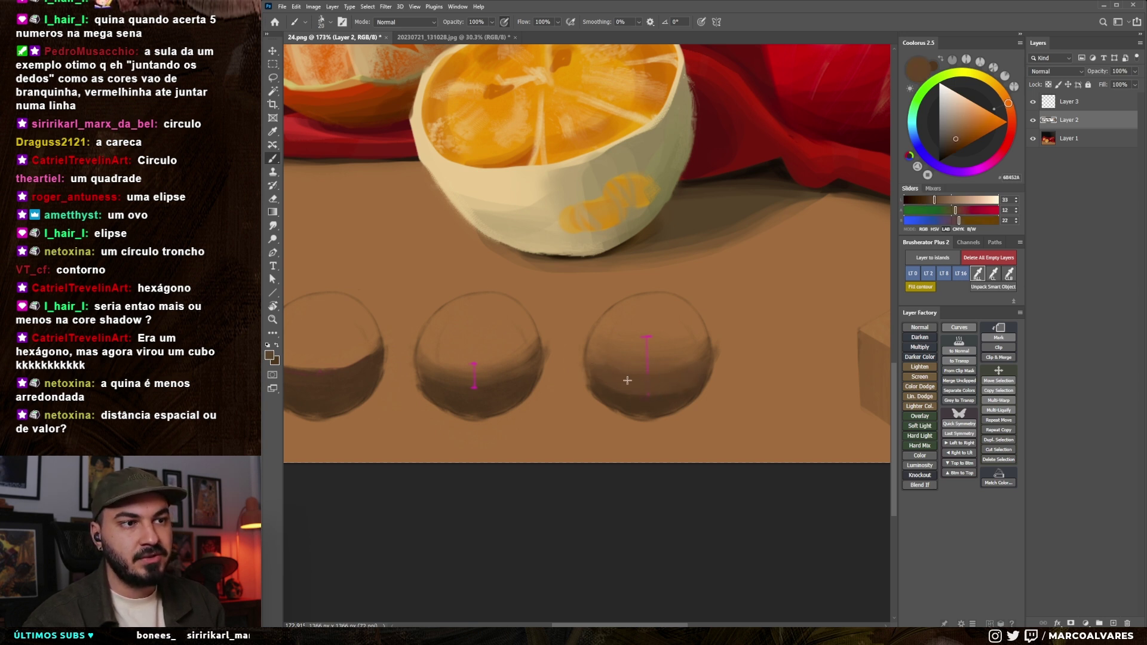
alt+click(594, 352)
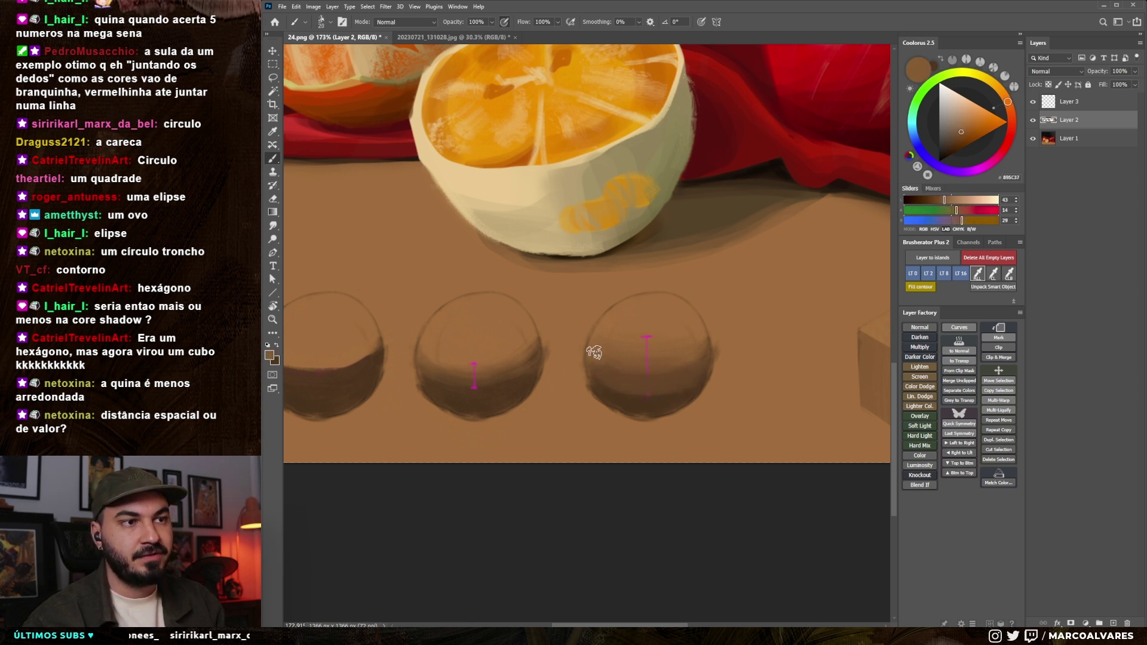
key(bracketright)
alt+click(646, 314)
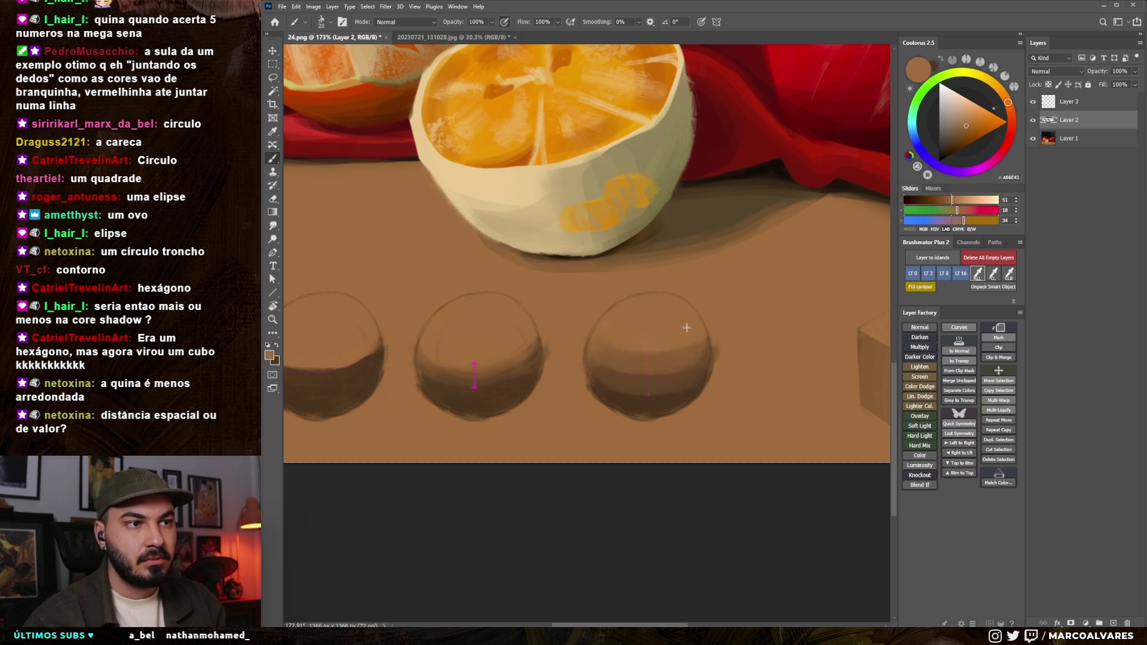
alt+click(673, 359)
alt+click(642, 386)
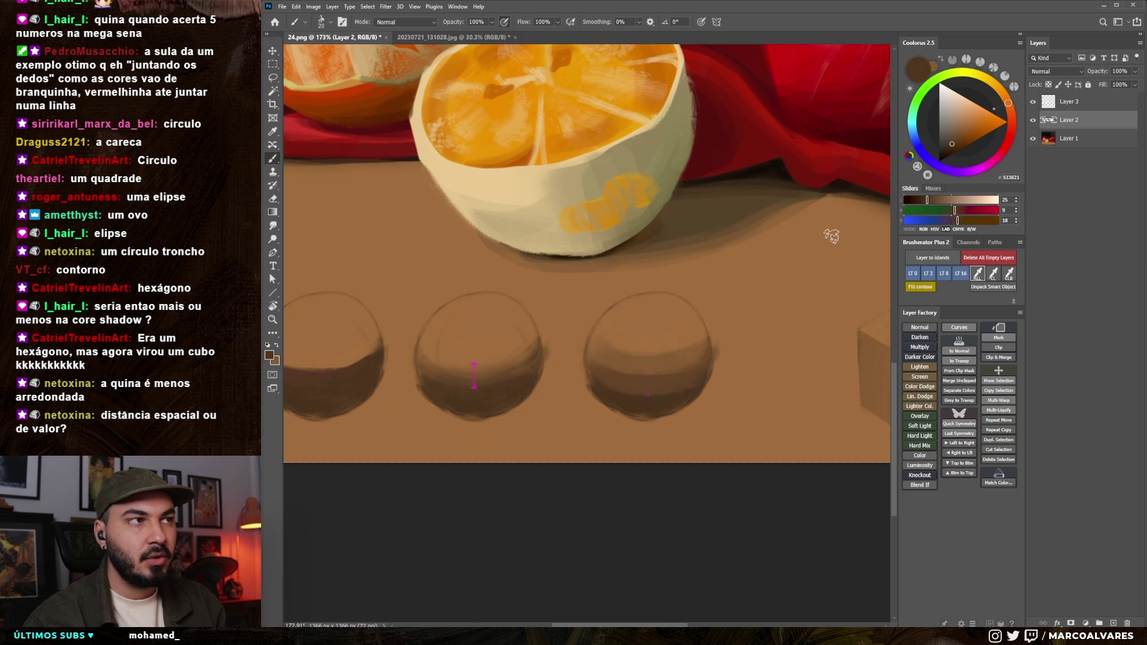
- Add a new annotation layer with a thin magenta brush, undoing a stray ellipse
key(bracketleft)
key(bracketleft)
key(ctrl+shift+alt+n)
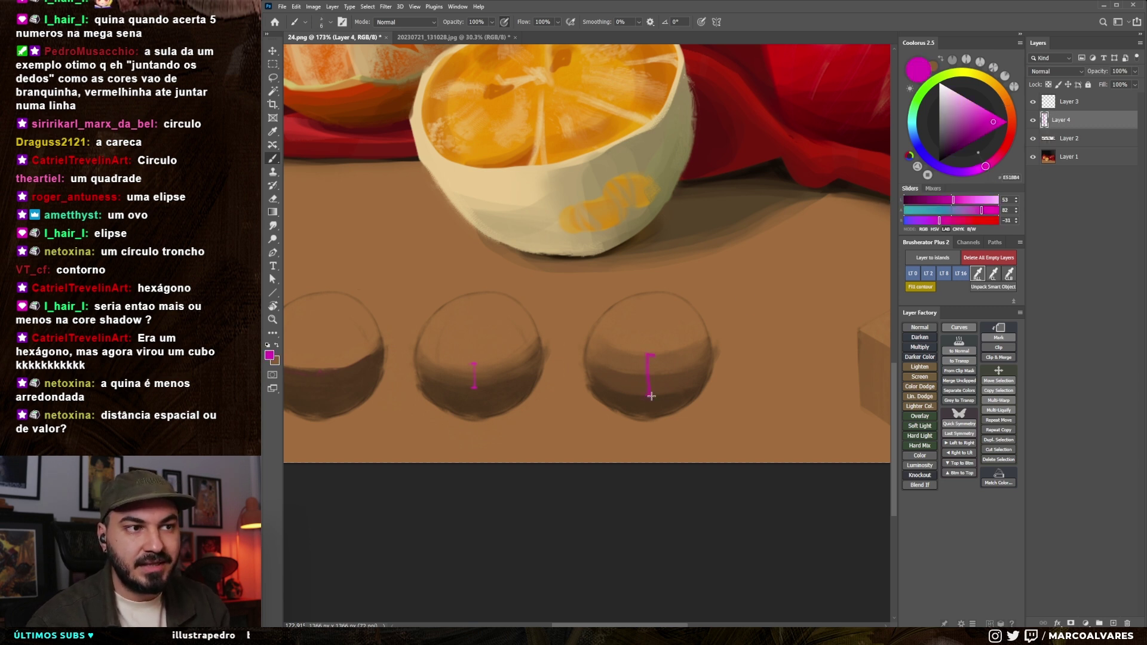
drag(651, 396, 720, 412)
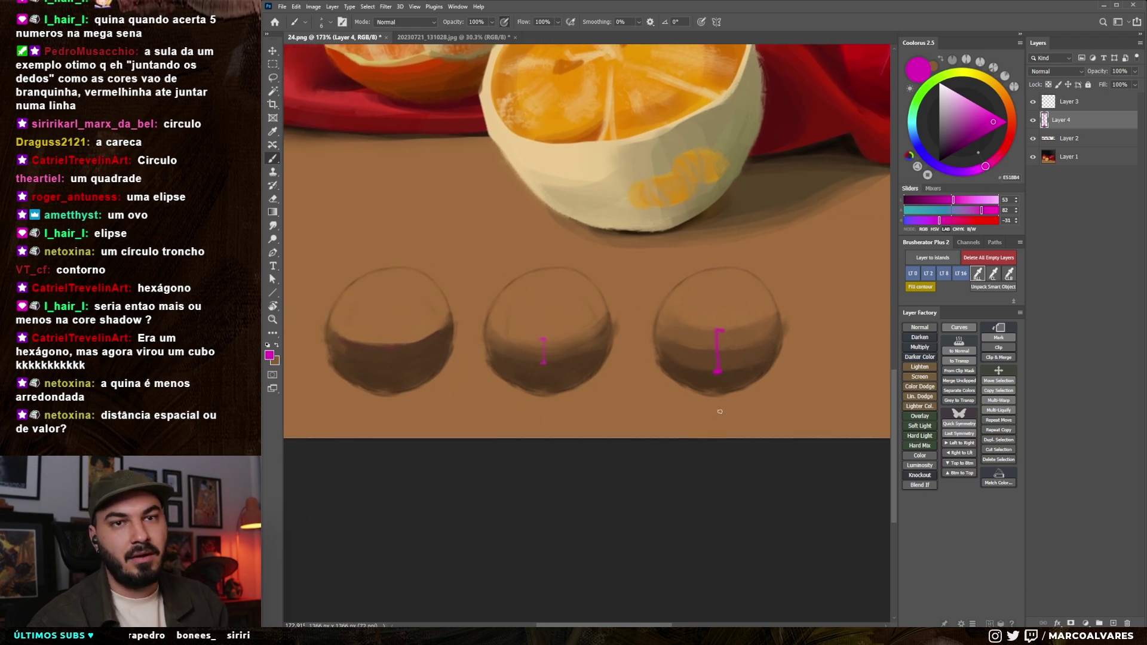
scroll(720, 411, down, 3)
scroll(651, 476, down, 3)
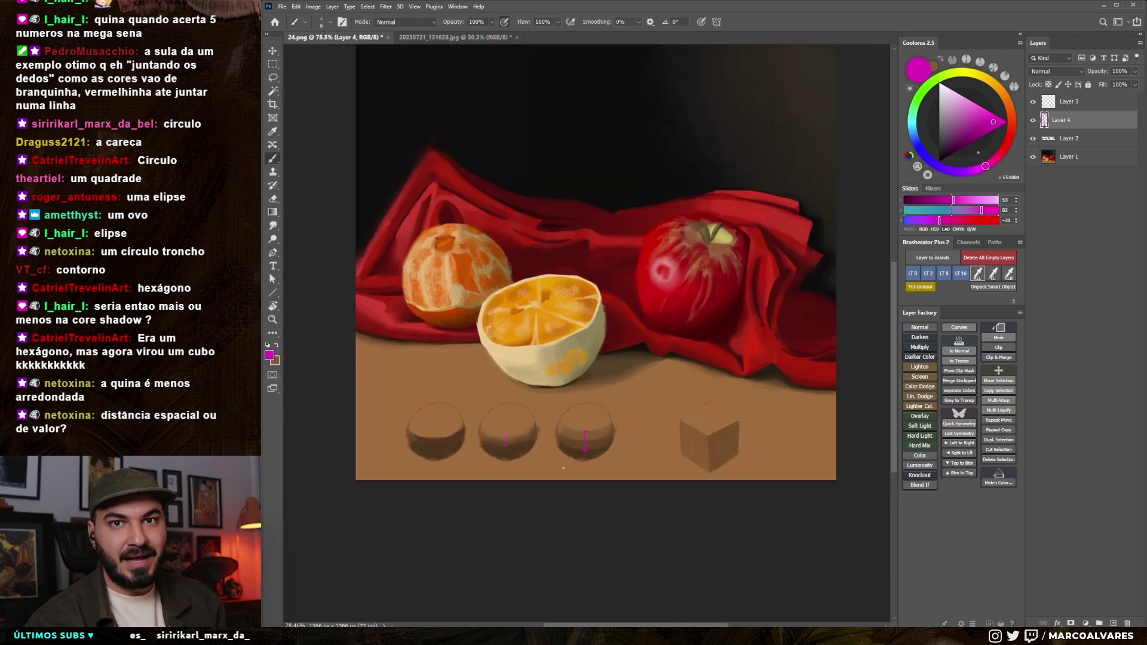
scroll(582, 454, up, 5)
drag(660, 358, 622, 366)
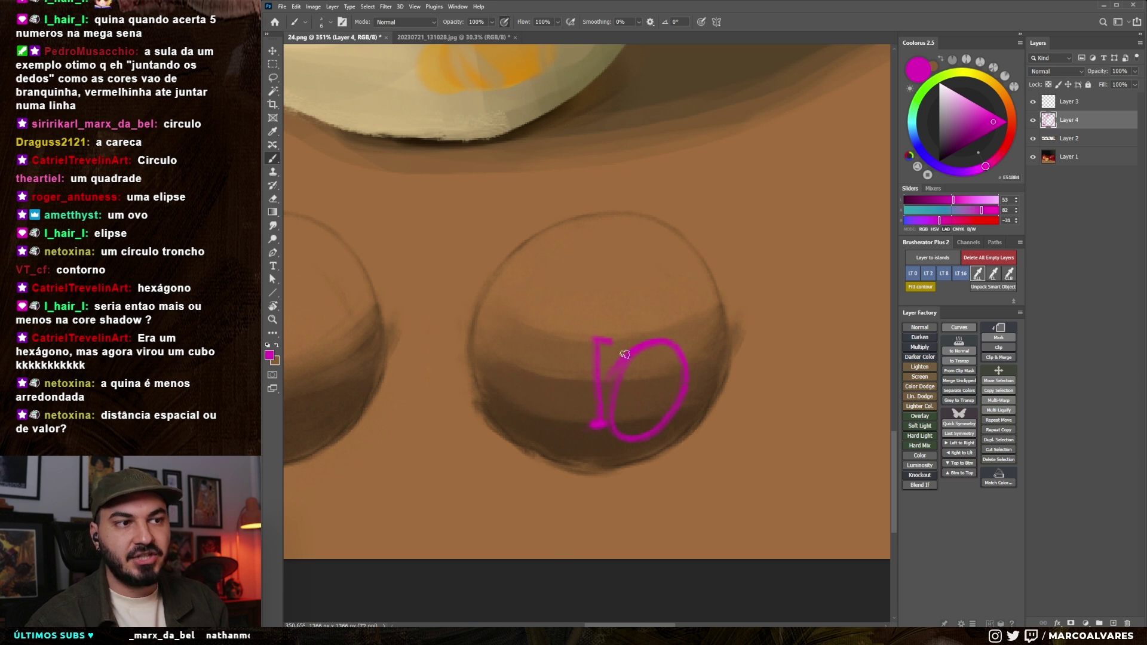
key(ctrl+z)
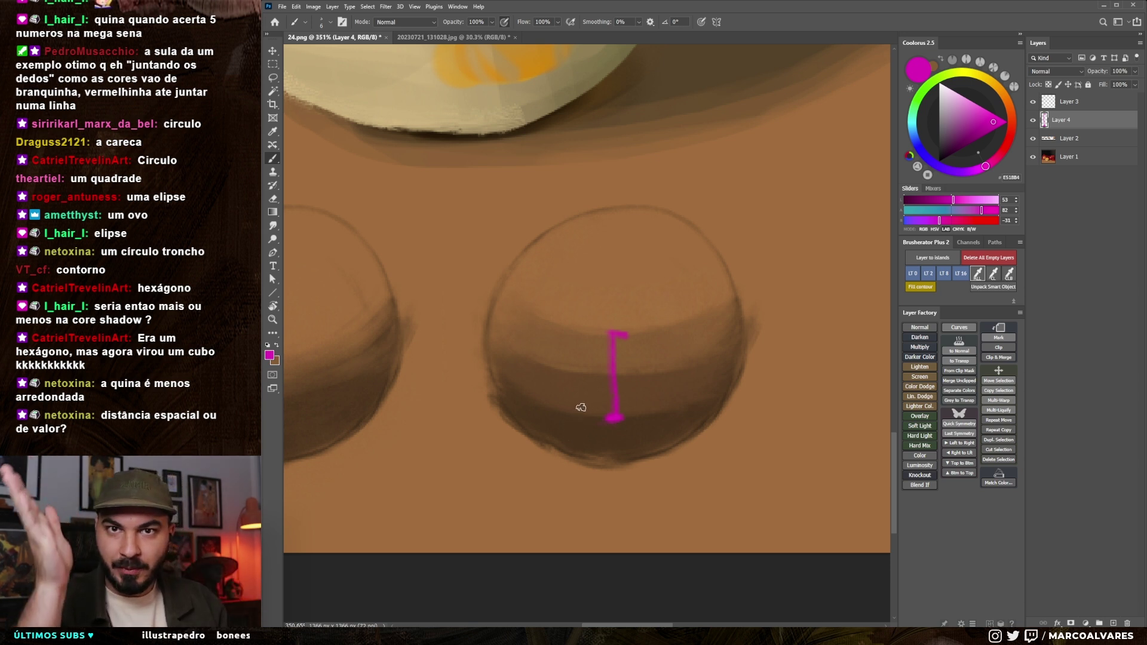
- Remove the magenta mark's upper part and zoom back out to the whole still life
drag(601, 429, 602, 439)
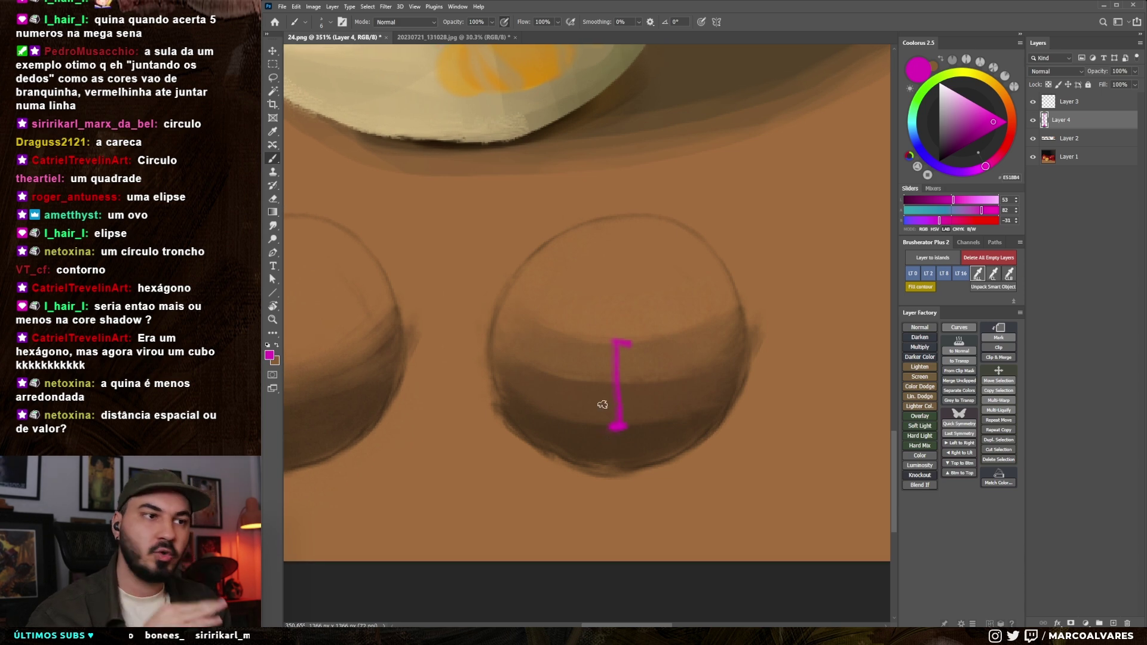
drag(600, 374, 580, 426)
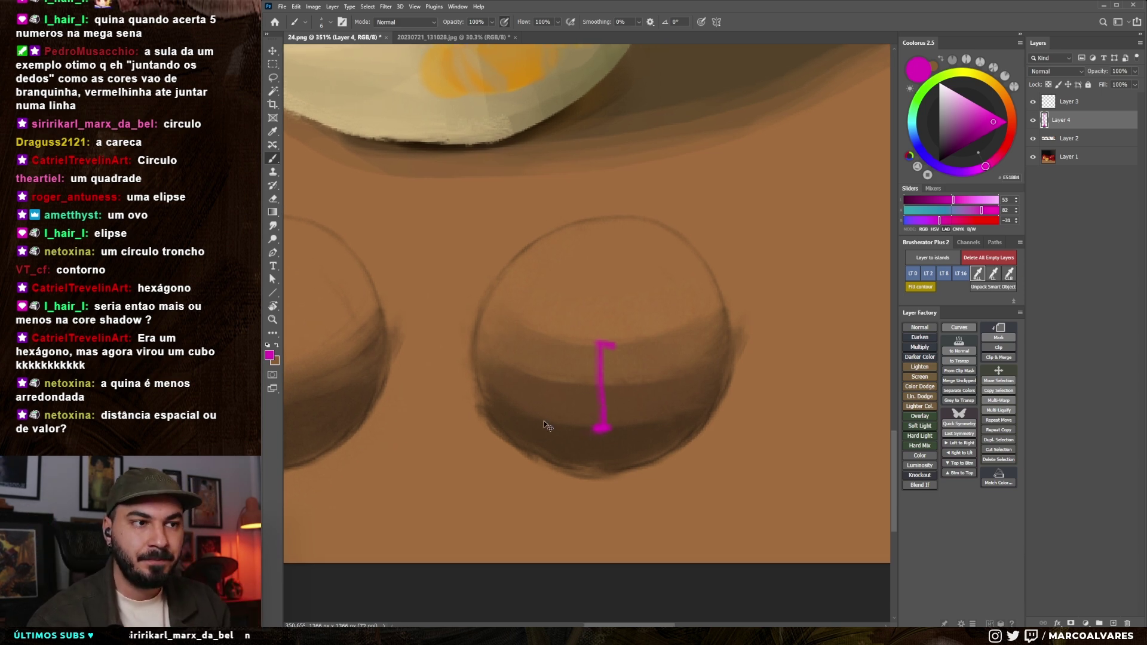
key(ctrl+z)
scroll(545, 441, down, 2)
scroll(602, 435, down, 2)
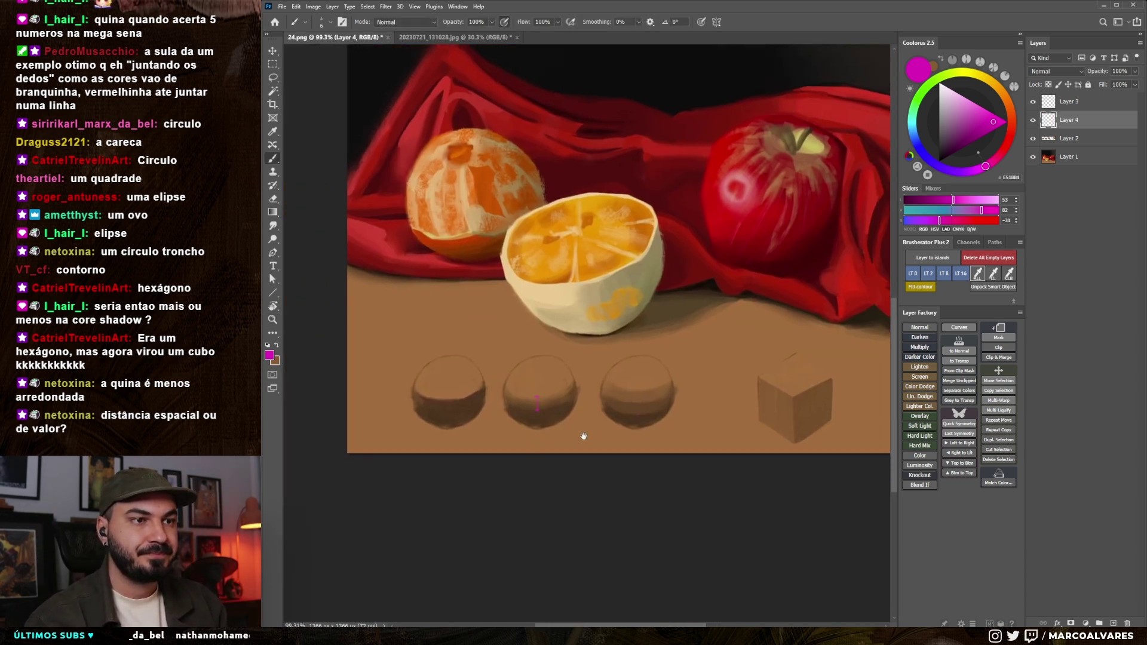
scroll(703, 411, down, 2)
key(v)
click(727, 396)
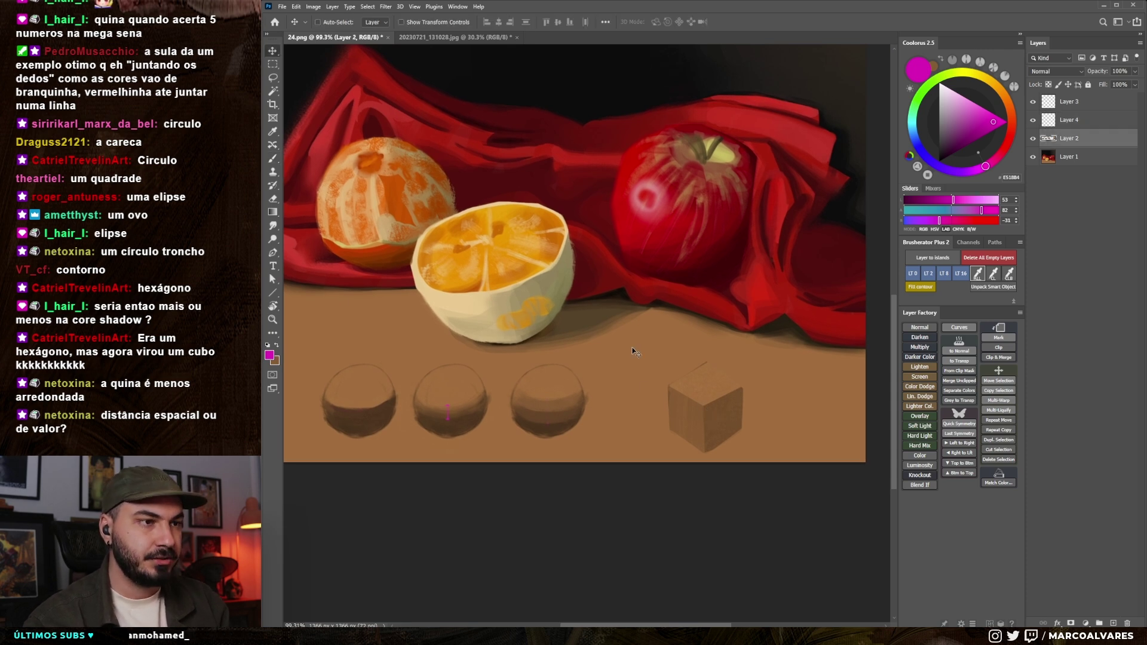
- Select the cube with a rectangular marquee and delete it
key(m)
drag(638, 344, 772, 464)
key(Delete)
key(ctrl+d)
drag(718, 389, 706, 389)
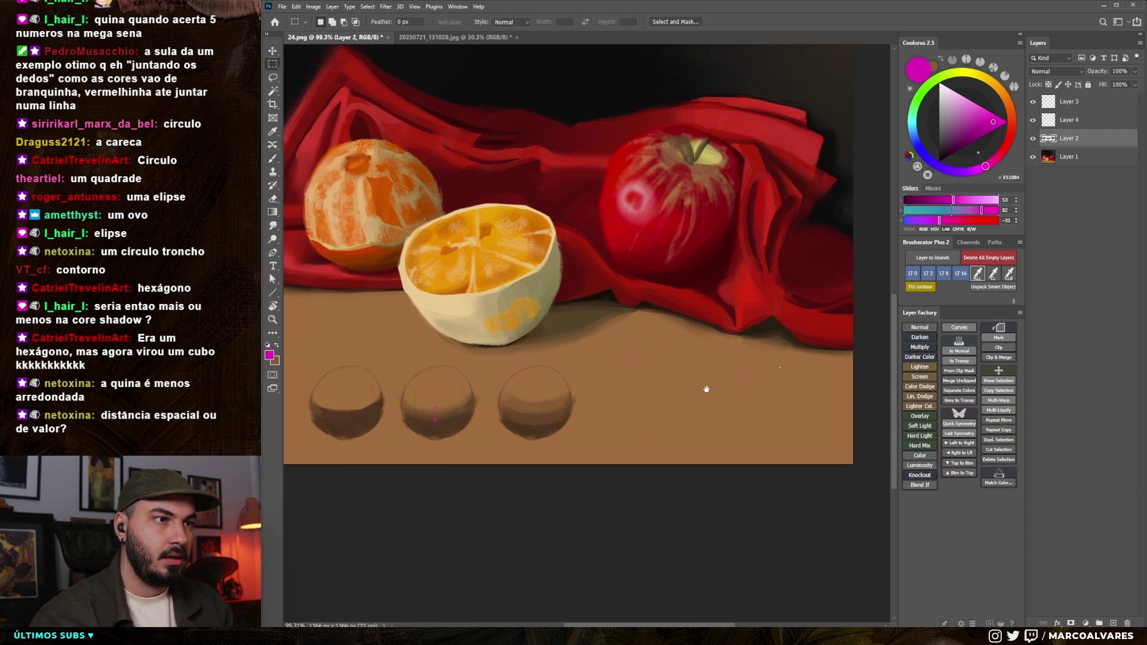
- Add a new layer at the top of the stack for the value swatches
scroll(706, 389, up, 2)
key(b)
scroll(661, 414, up, 1)
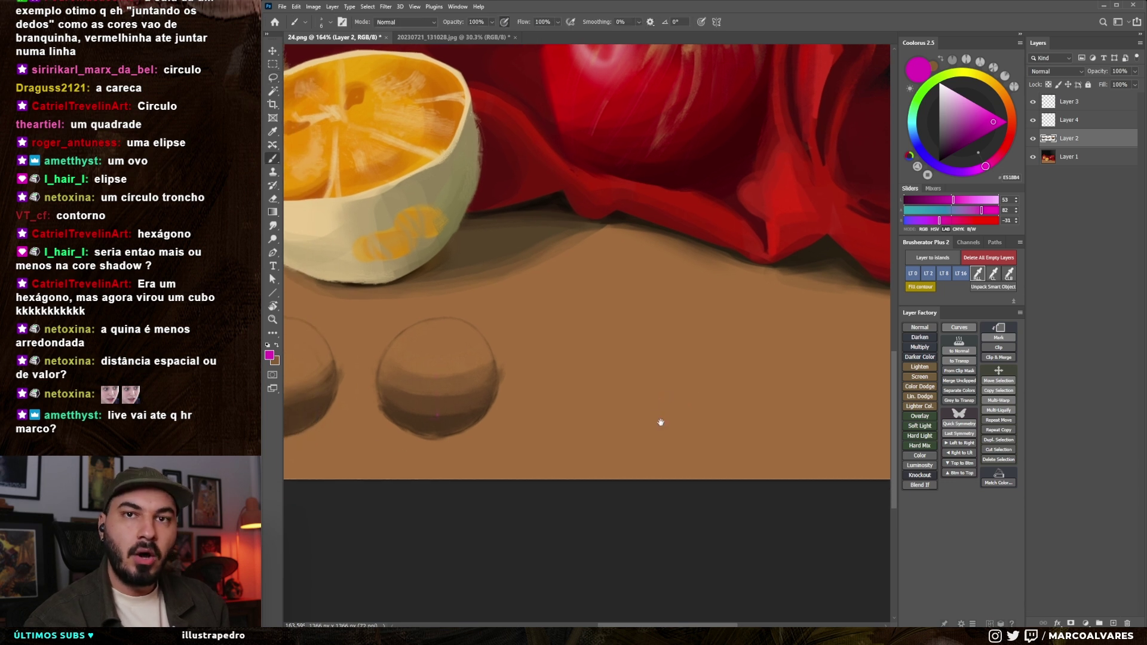
drag(665, 409, 680, 399)
click(1062, 106)
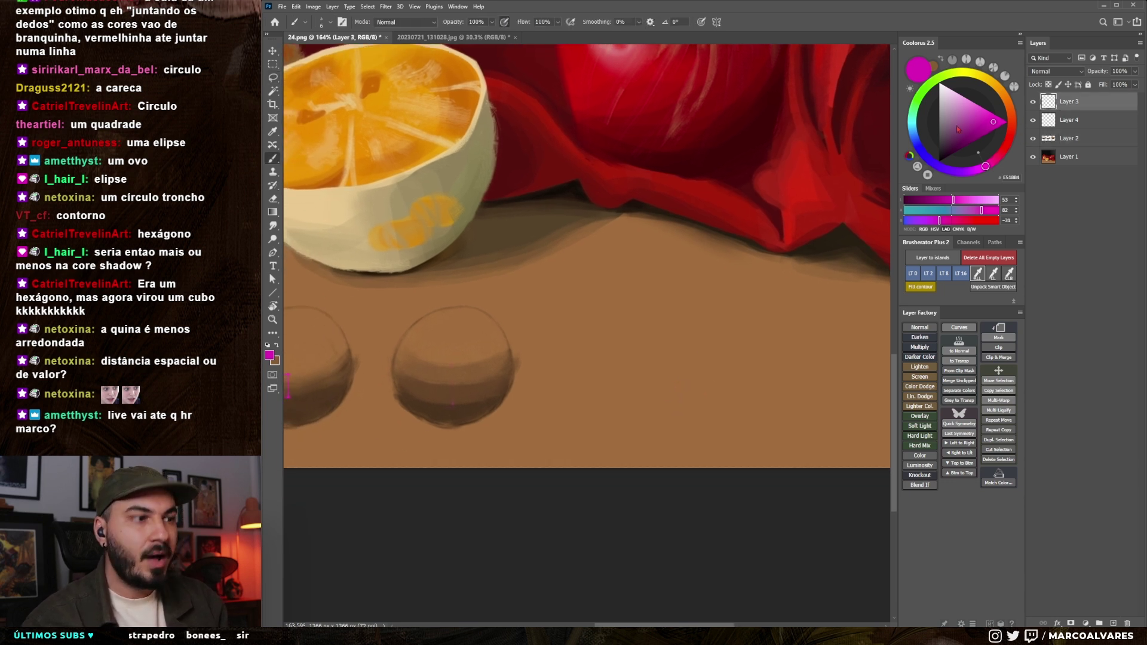
key(ctrl+shift+alt+n)
- Fill a square selection beside the sphere with a sampled light brown swatch
alt+click(508, 366)
drag(508, 366, 495, 363)
key(m)
drag(527, 311, 623, 393)
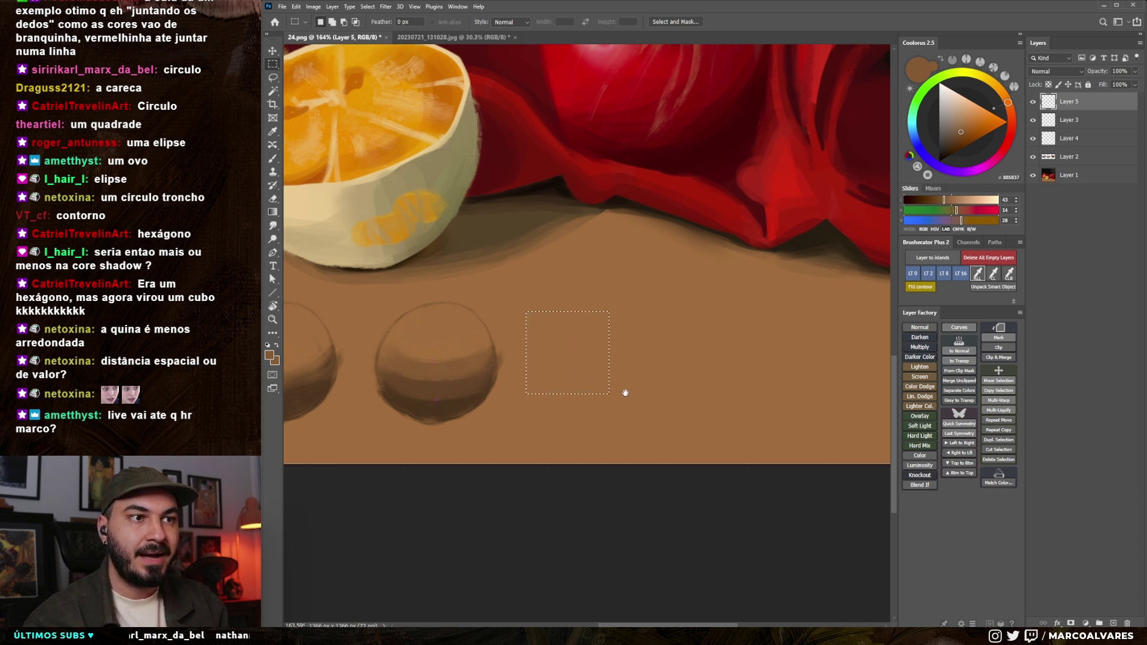
key(b)
alt+click(452, 350)
key(alt+BackSpace)
- Review the painting, then switch to the browser showing an artist's profile
scroll(627, 299, down, 2)
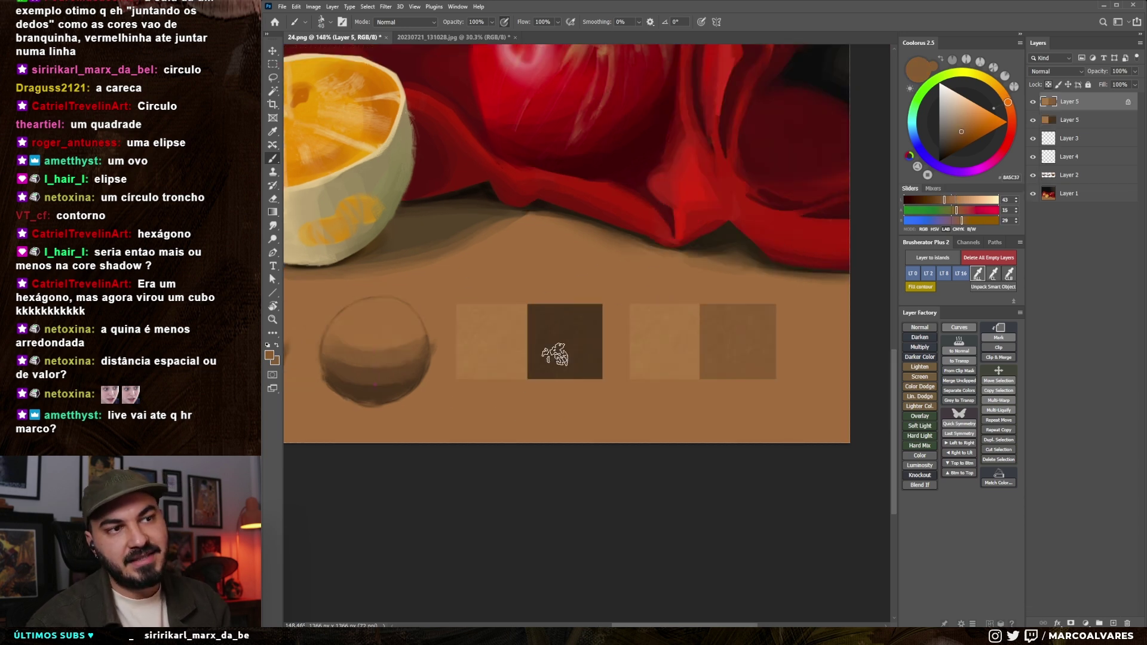
scroll(556, 402, up, 3)
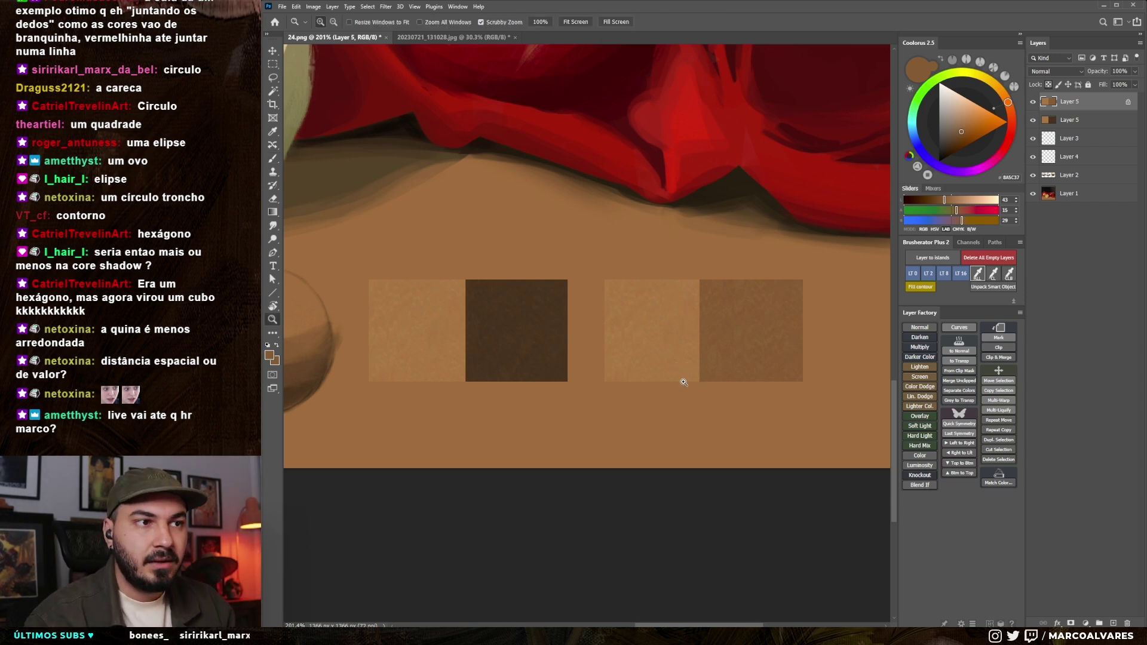
scroll(650, 431, down, 5)
scroll(609, 427, up, 3)
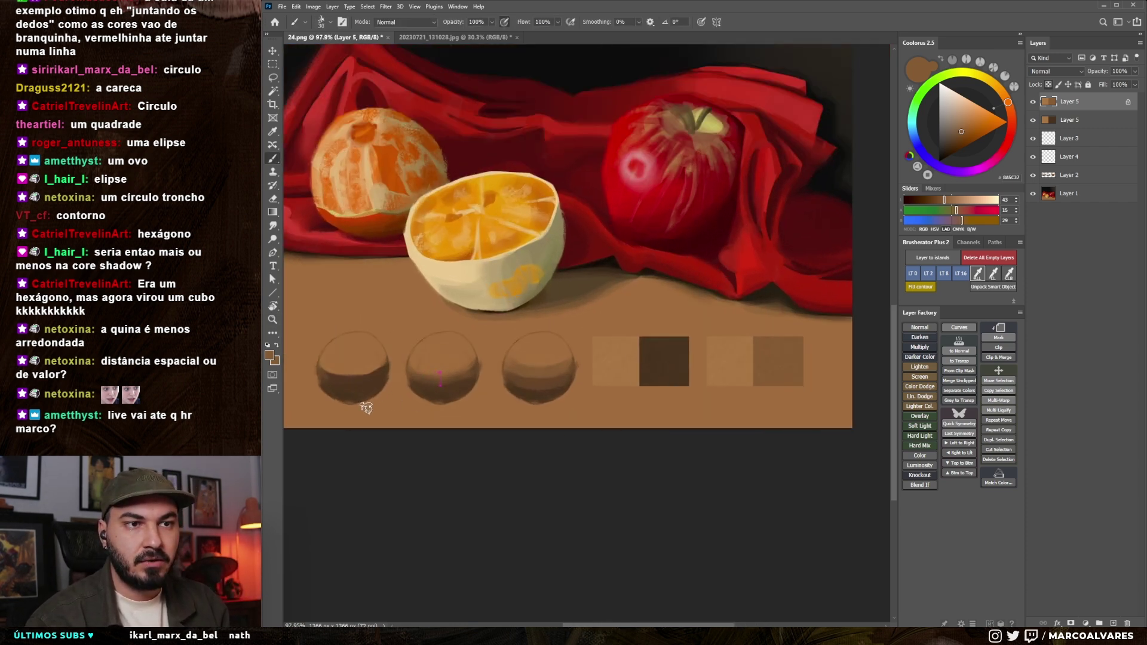
drag(587, 421, 550, 425)
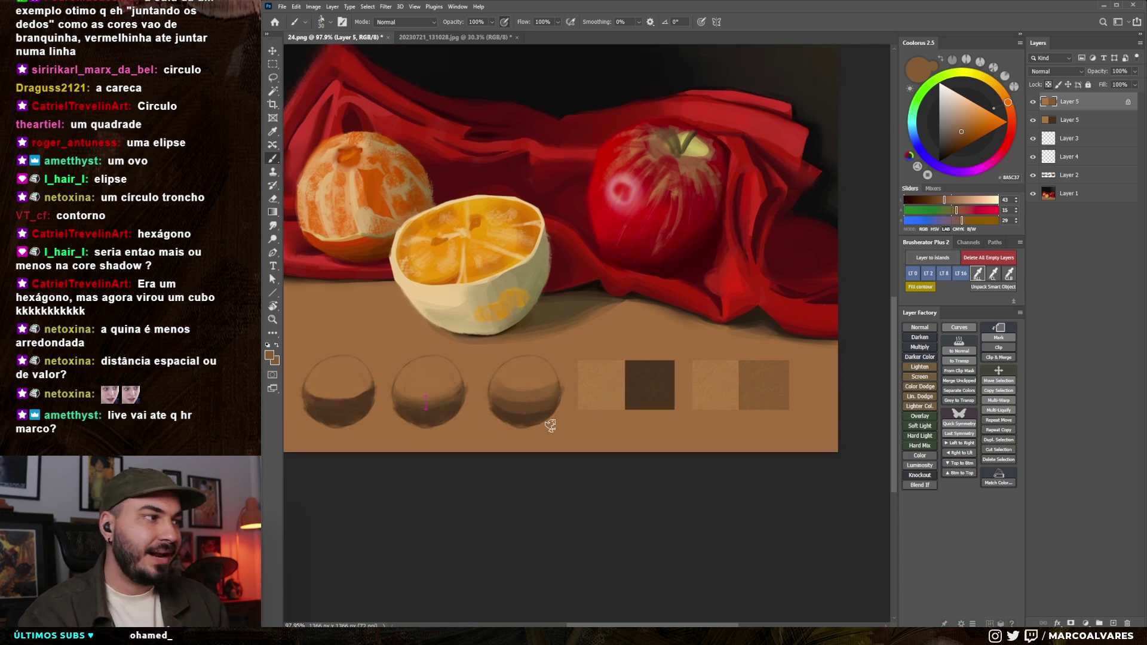
key(alt+Tab)
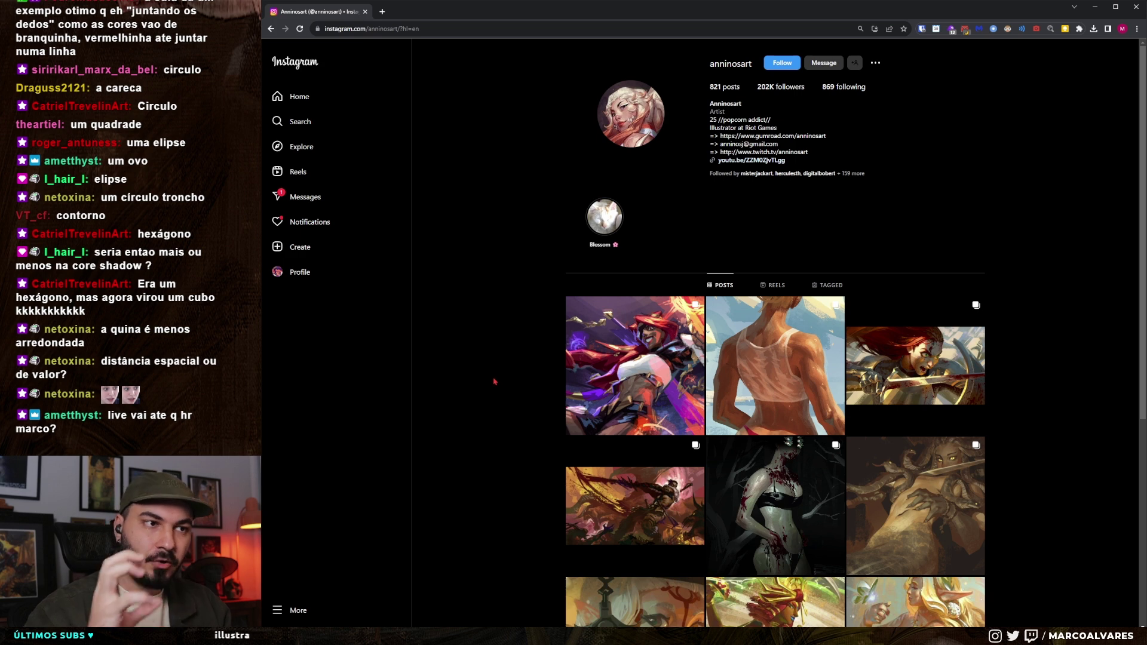
scroll(515, 396, down, 1)
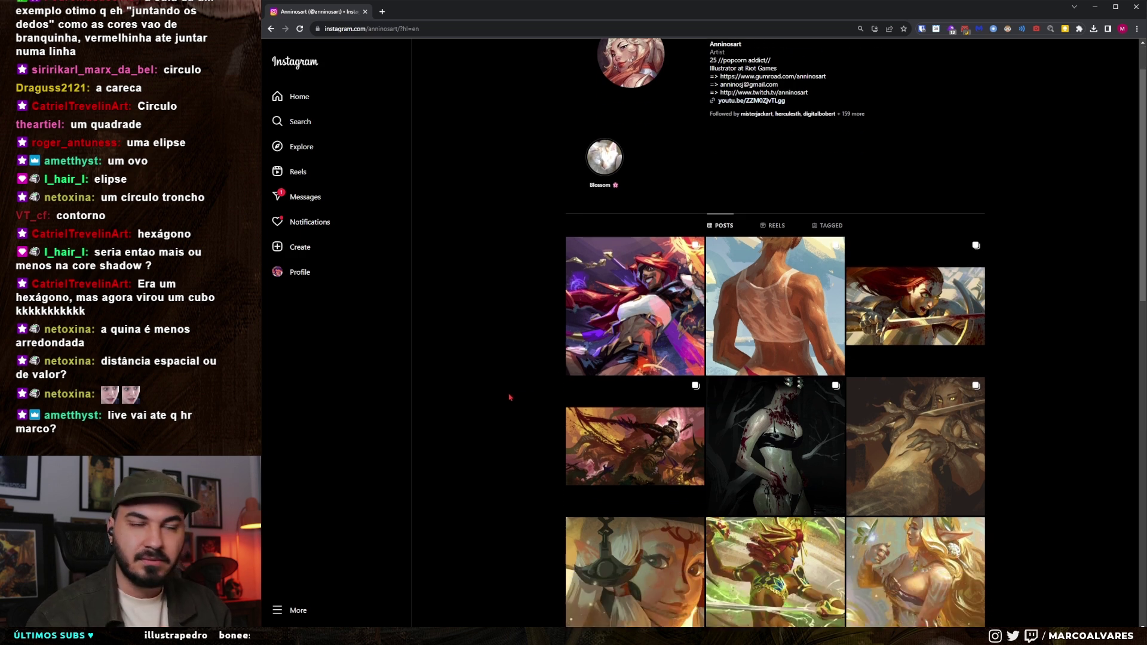
key(alt+Tab)
drag(613, 422, 631, 404)
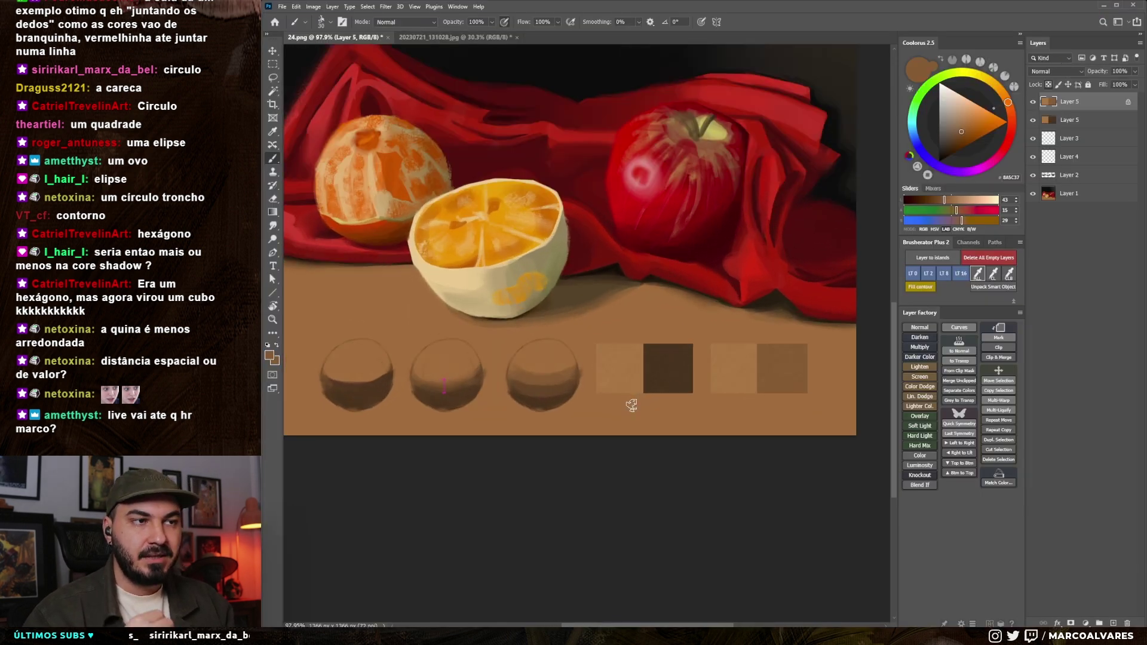
- Reframe the painting and add a new empty Layer 6 at the top of the stack
scroll(623, 358, down, 2)
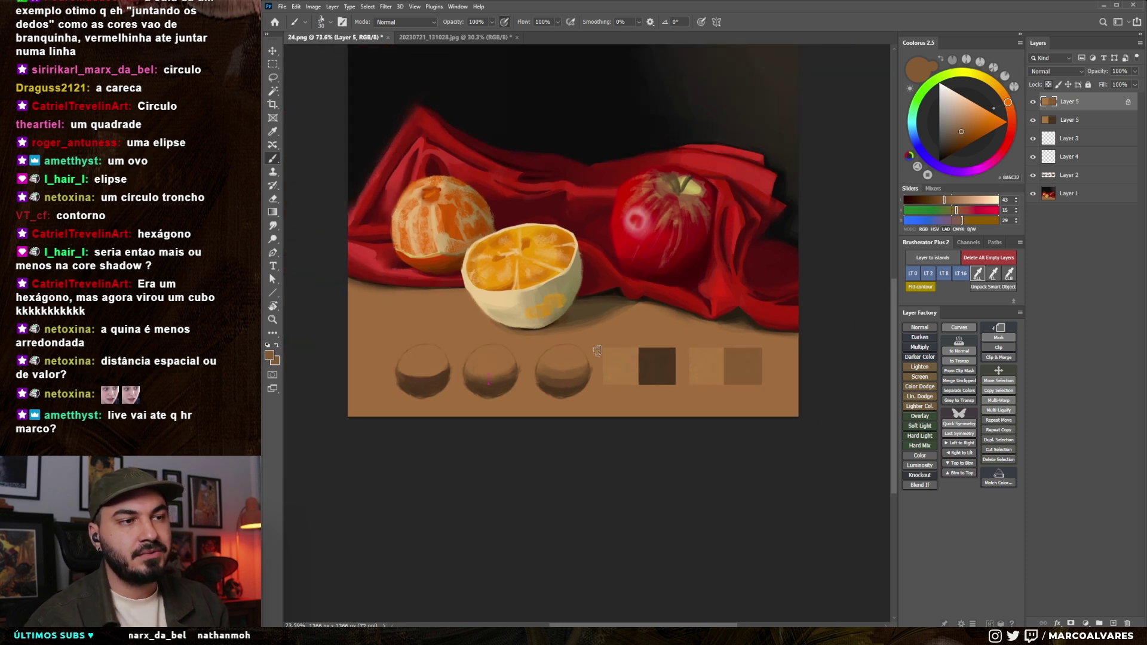
drag(601, 361, 611, 398)
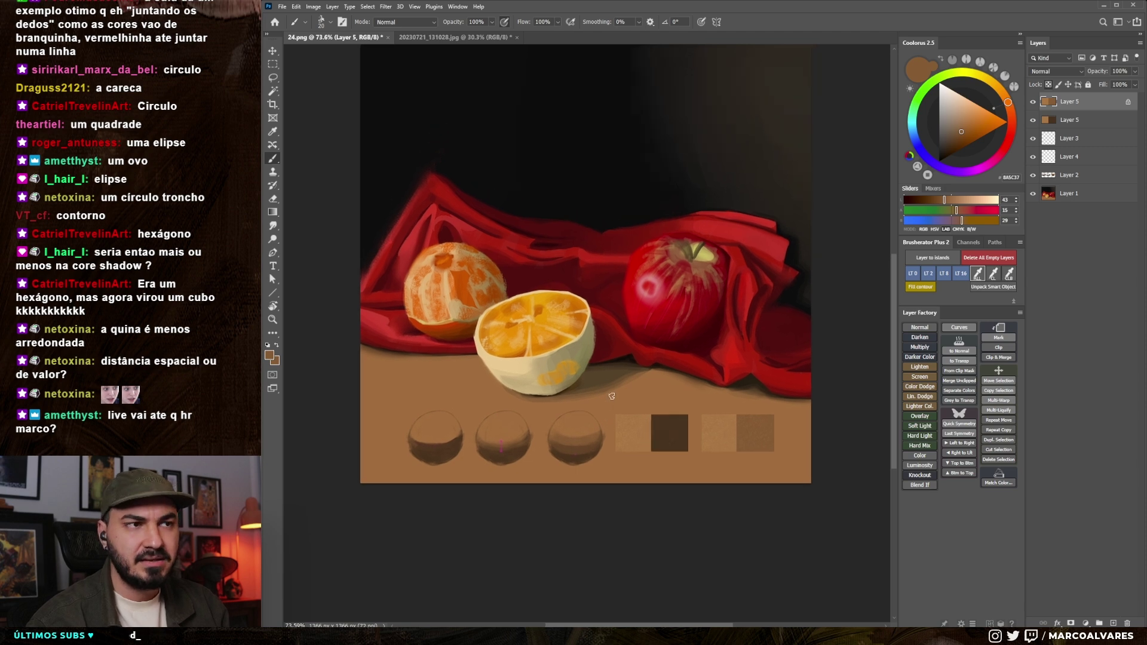
scroll(621, 394, up, 1)
scroll(597, 394, down, 2)
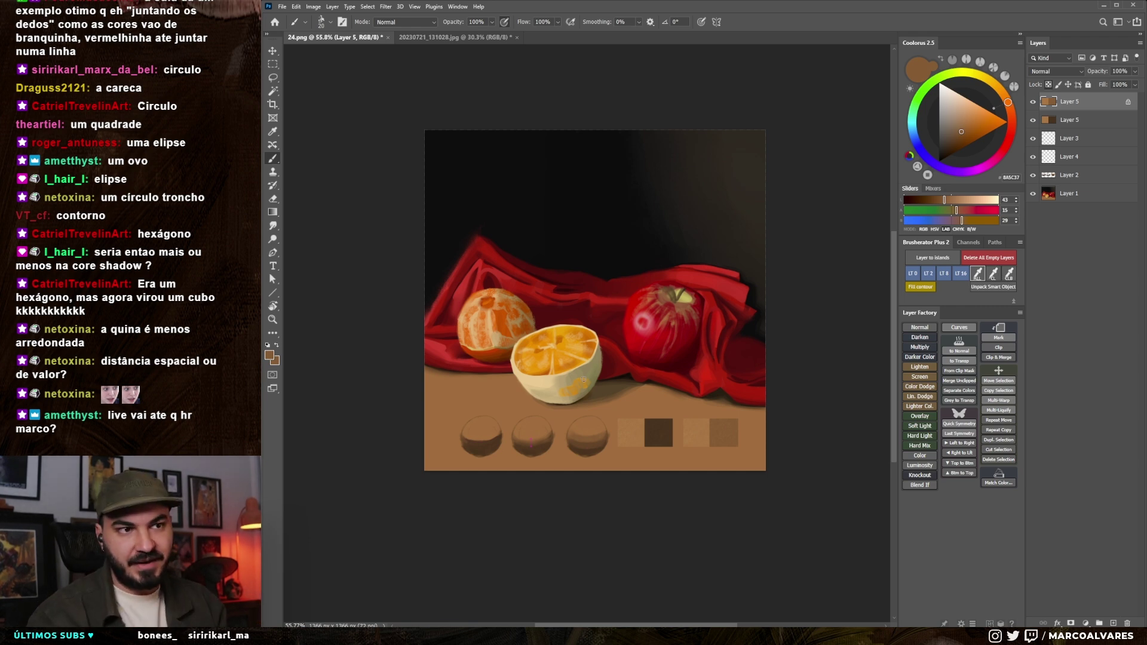
scroll(584, 379, up, 3)
scroll(613, 376, down, 1)
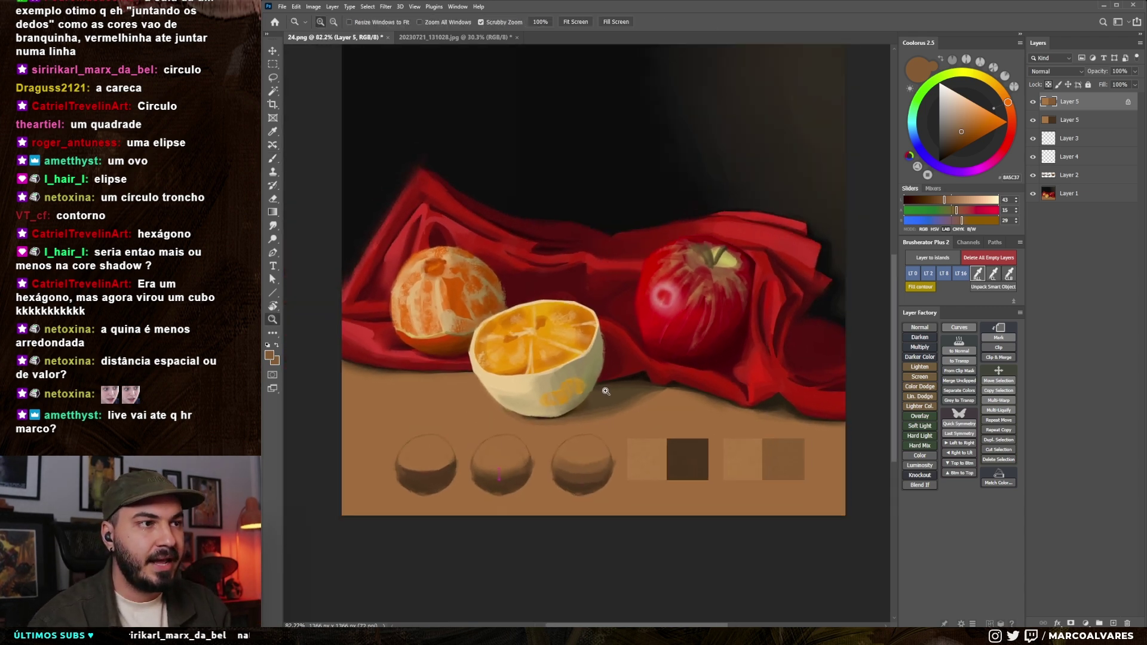
scroll(621, 376, down, 1)
scroll(637, 376, up, 1)
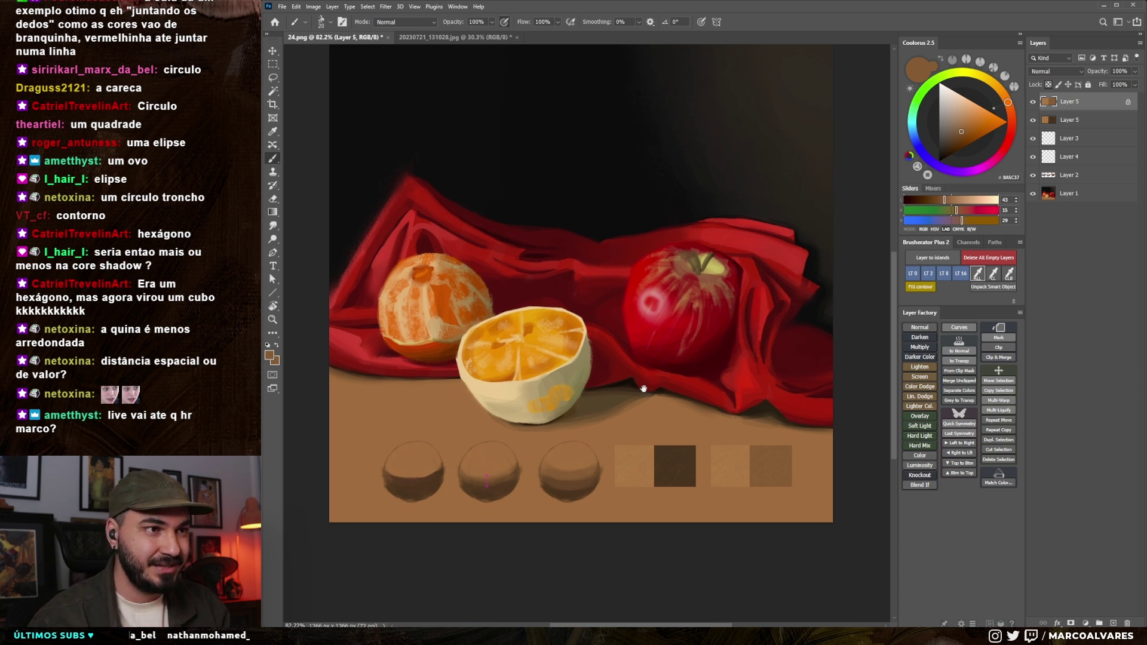
scroll(636, 373, up, 1)
scroll(637, 372, up, 1)
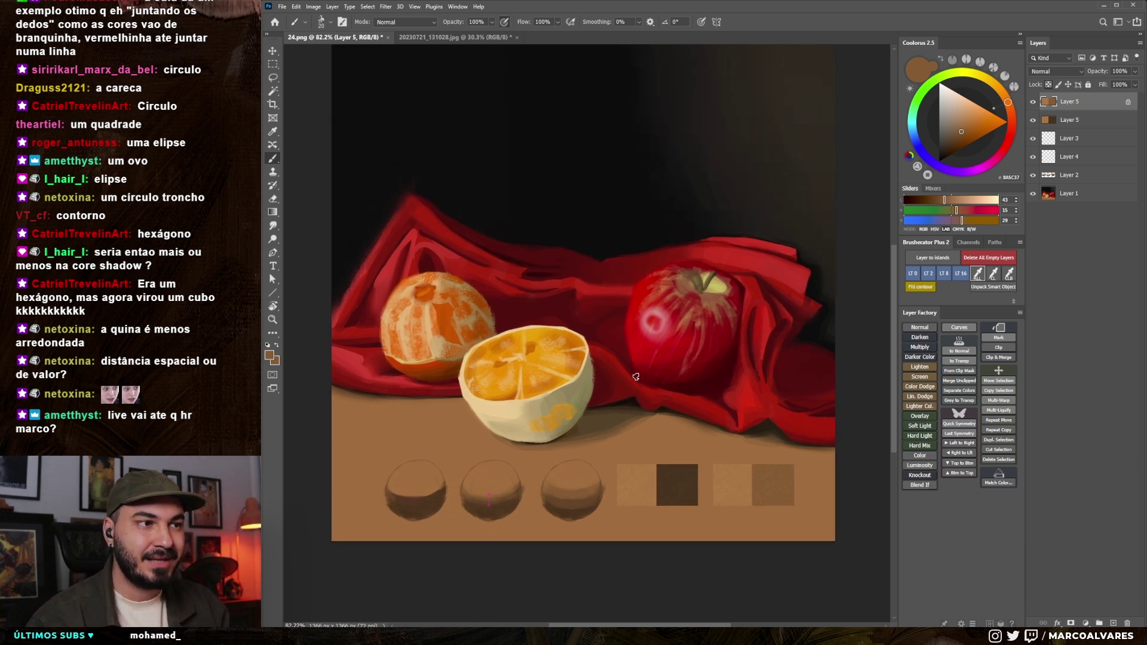
scroll(641, 400, up, 1)
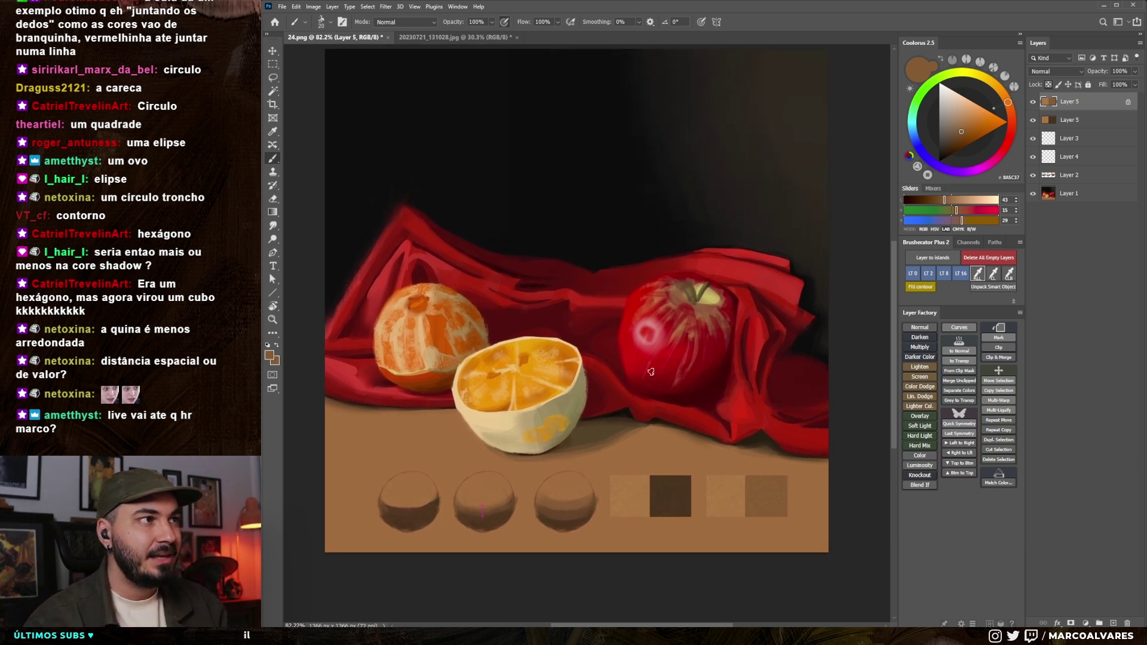
key(ctrl+shift+alt+n)
- Sample the apple's dark red as the paint colour
scroll(711, 367, down, 1)
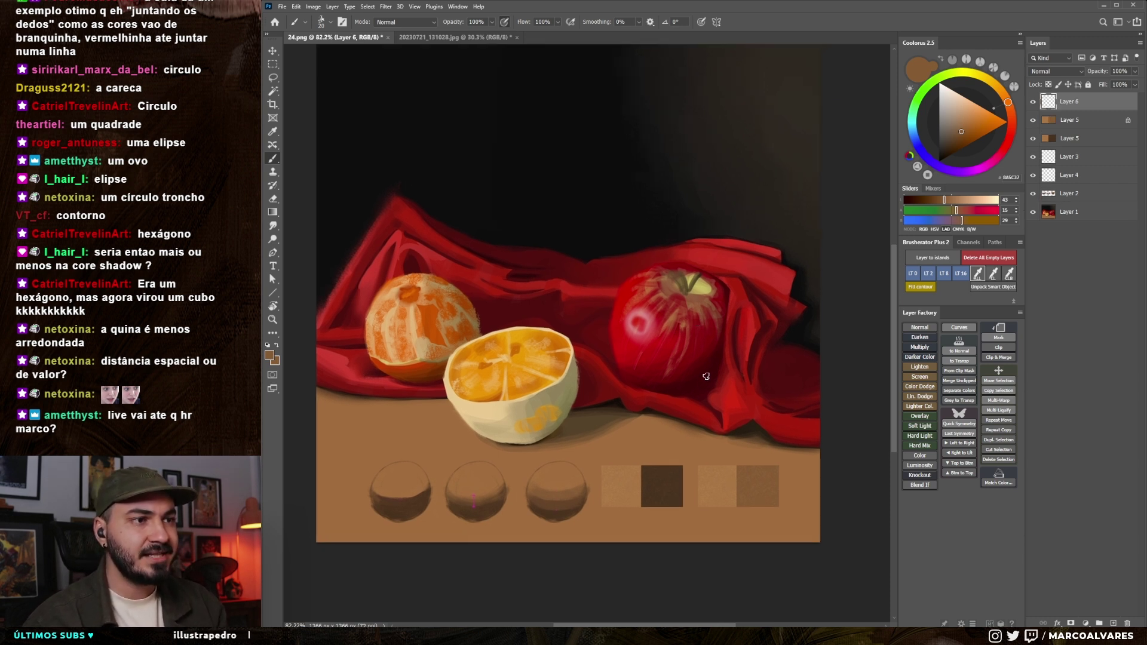
scroll(671, 385, down, 1)
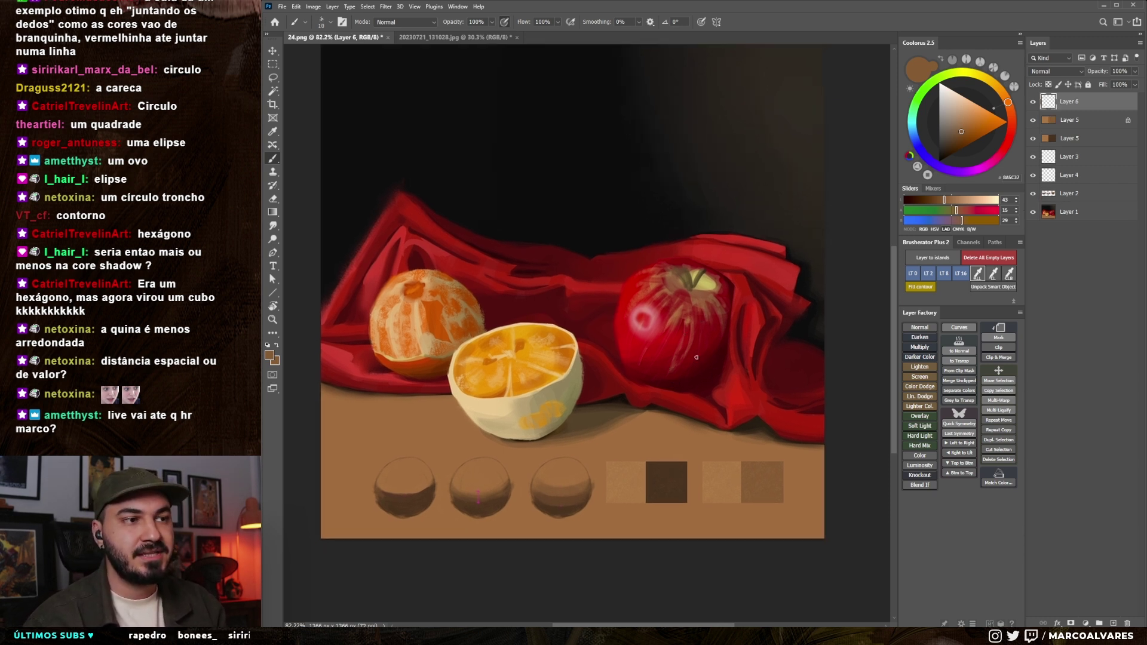
alt+click(692, 369)
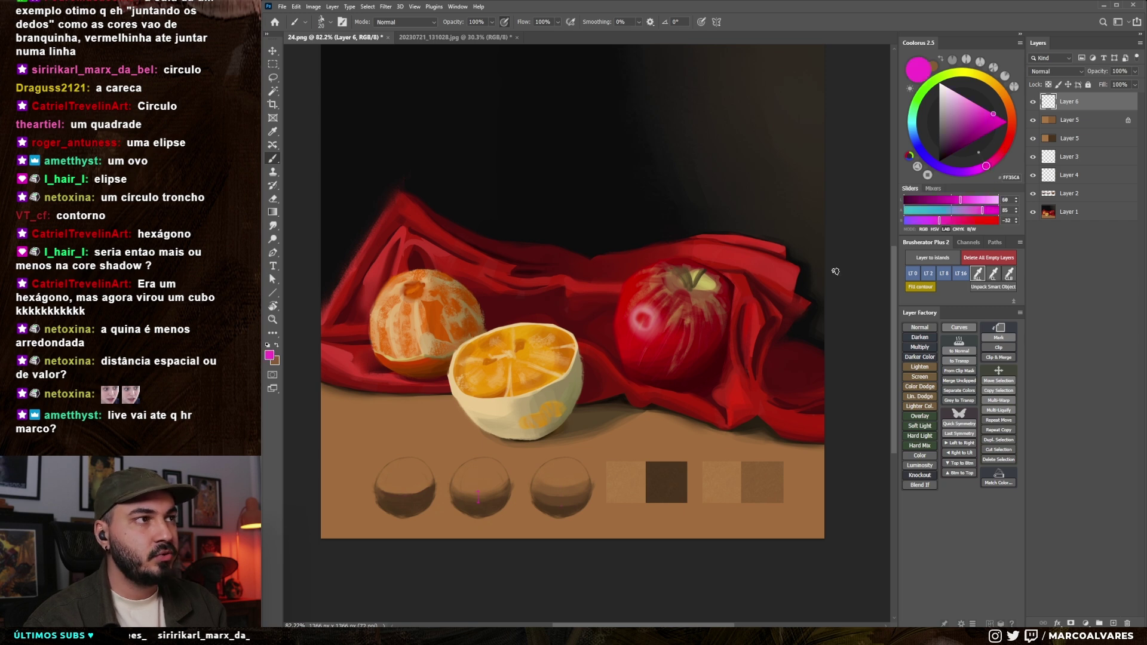
scroll(693, 332, up, 5)
- Draw temporary magenta marks on the apple, then undo them and zoom out to the whole painting
mouse_move(614, 312)
mouse_down()
mouse_move(635, 373)
mouse_move(687, 358)
mouse_up()
drag(568, 299, 638, 287)
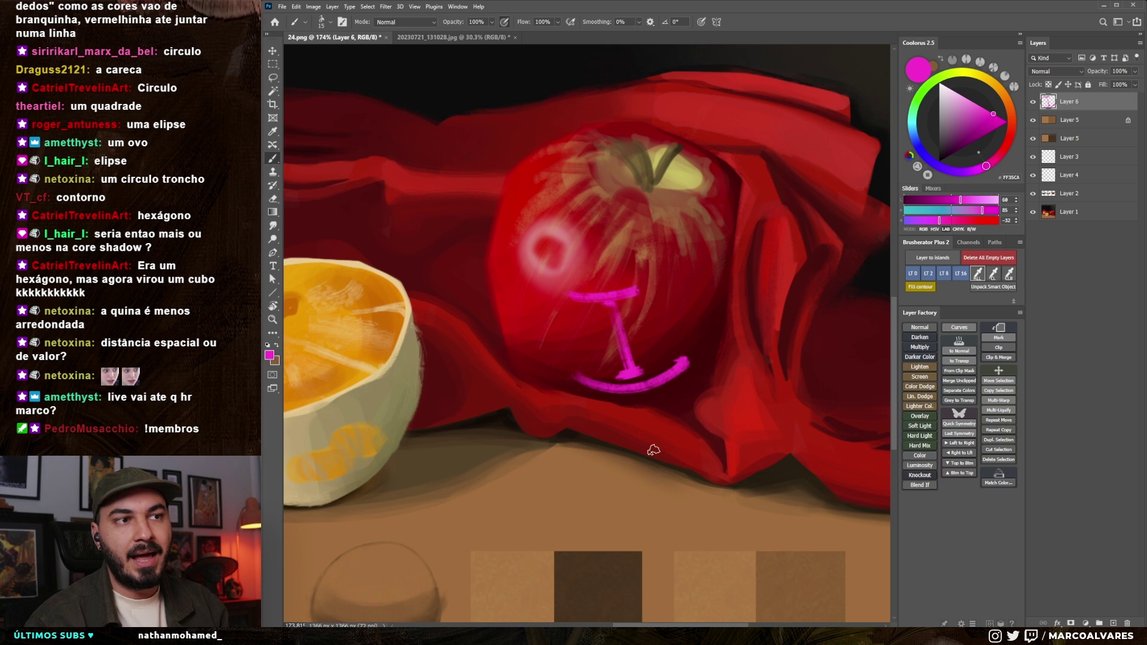
key(ctrl+z)
key(ctrl+z)
key(bracketright)
key(ctrl+z)
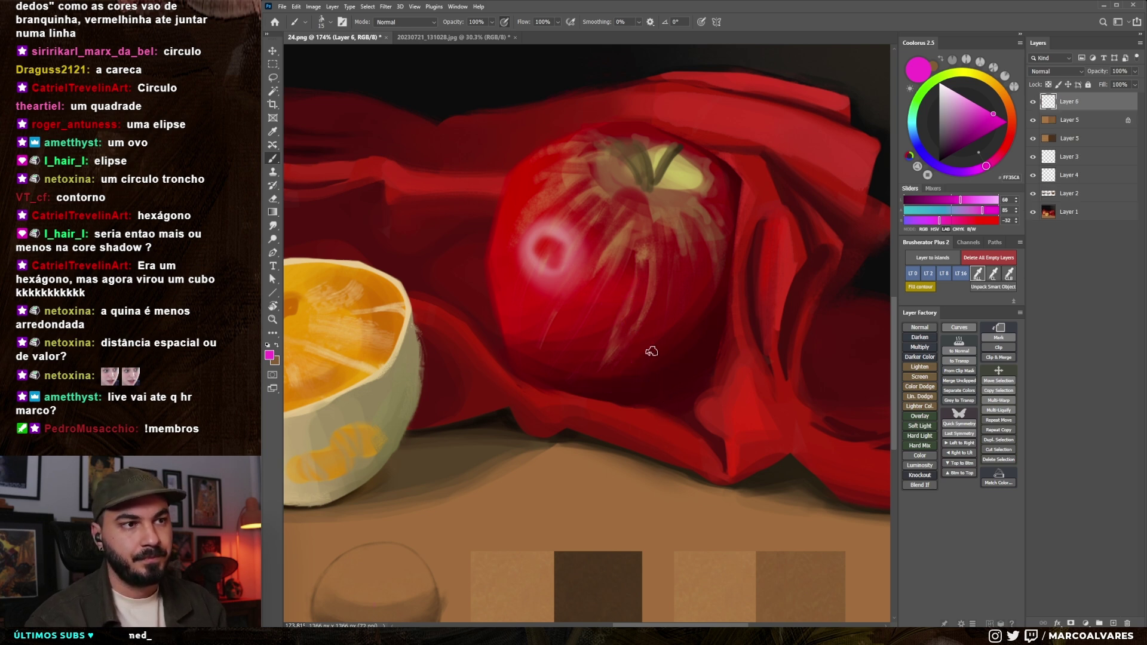
key(z)
mouse_move(663, 344)
mouse_down()
mouse_move(641, 398)
mouse_move(676, 307)
mouse_up()
key(b)
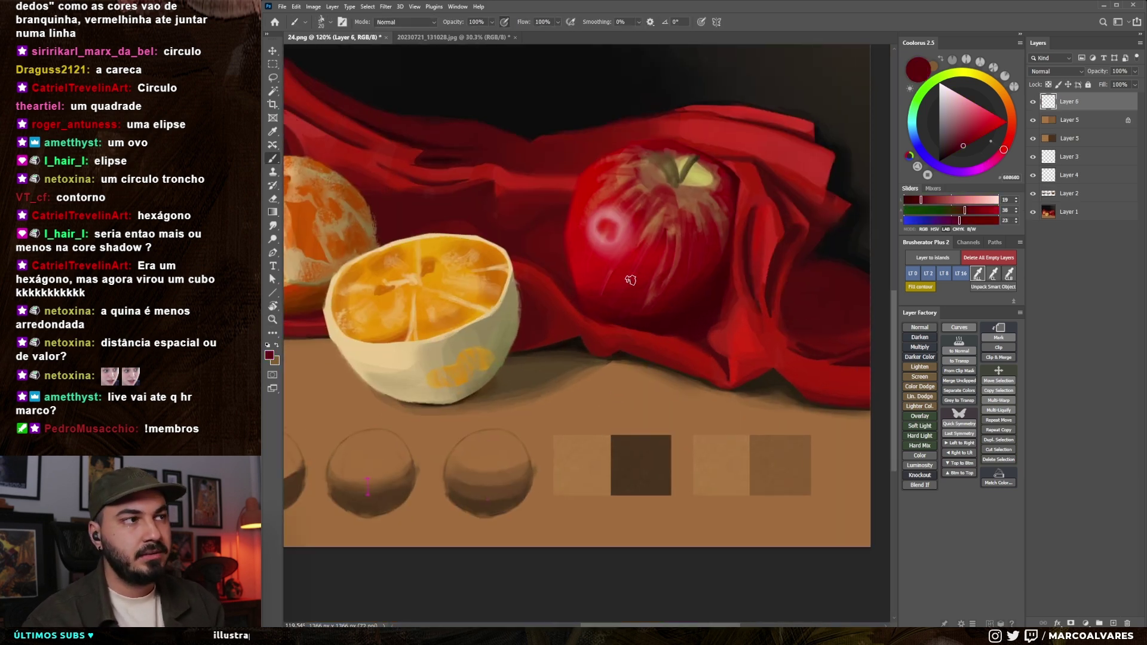
- Paint subtle dark-red strokes on the apple using reds sampled from it
alt+click(629, 277)
drag(602, 309, 657, 308)
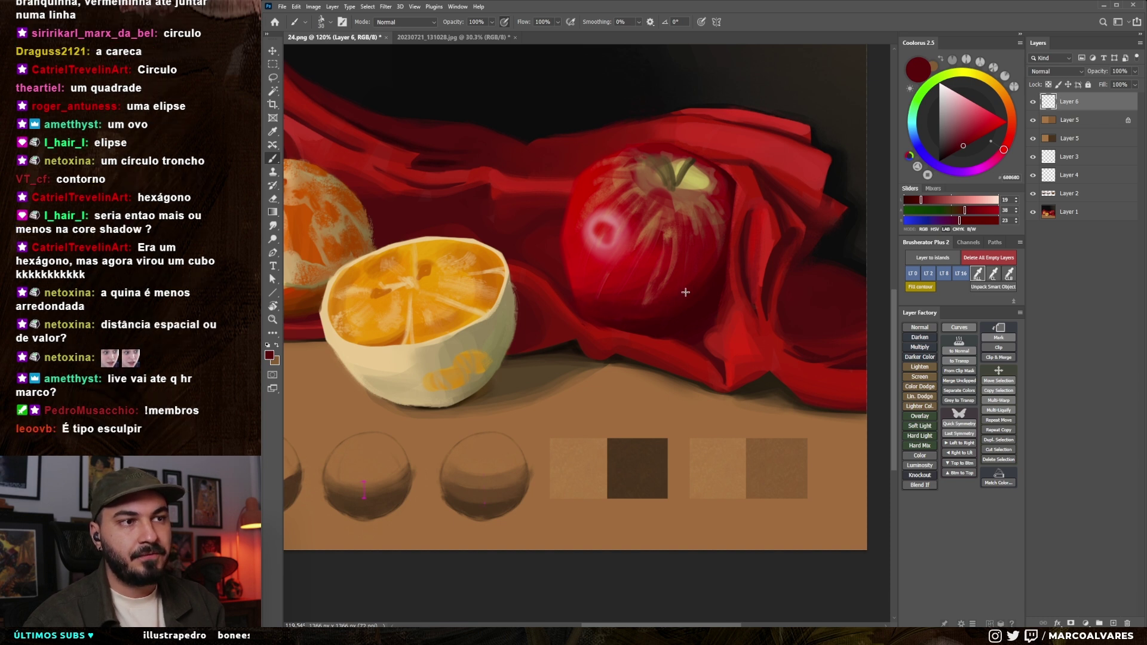
alt+click(648, 293)
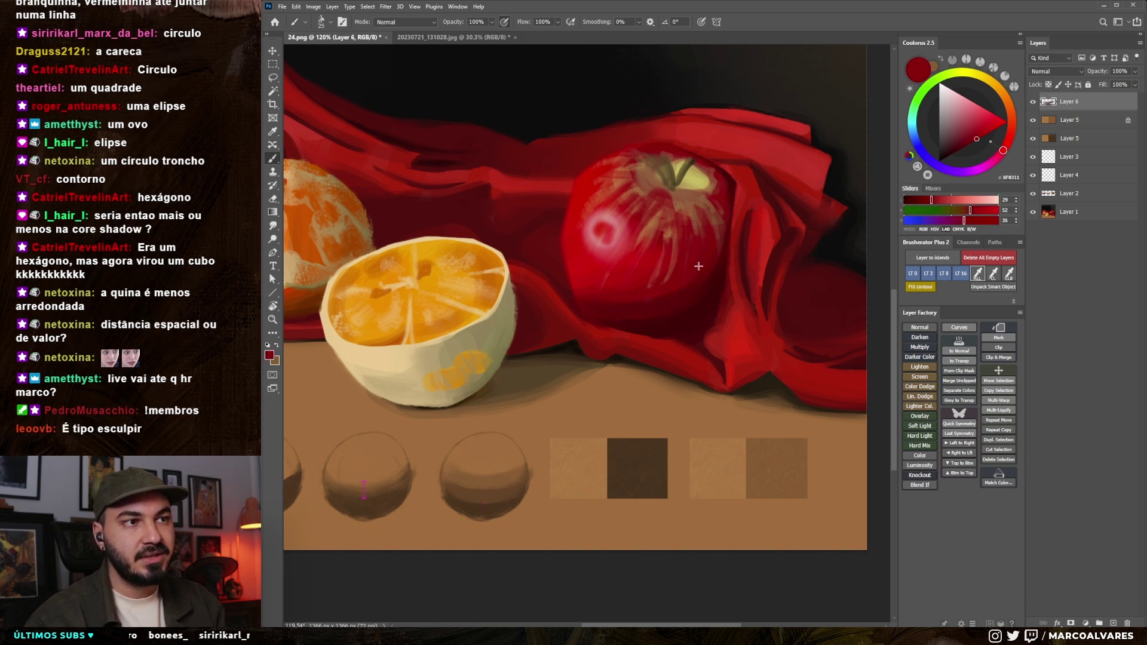
alt+click(610, 275)
key(bracketright)
key(bracketright)
key(bracketright)
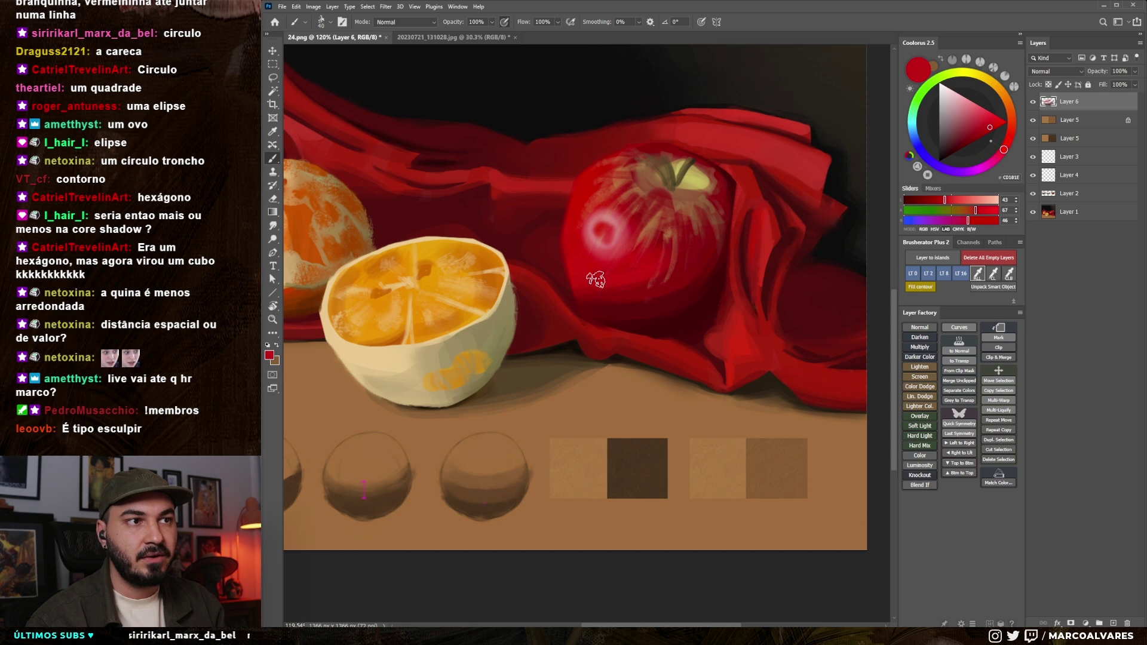
key(bracketleft)
alt+click(648, 284)
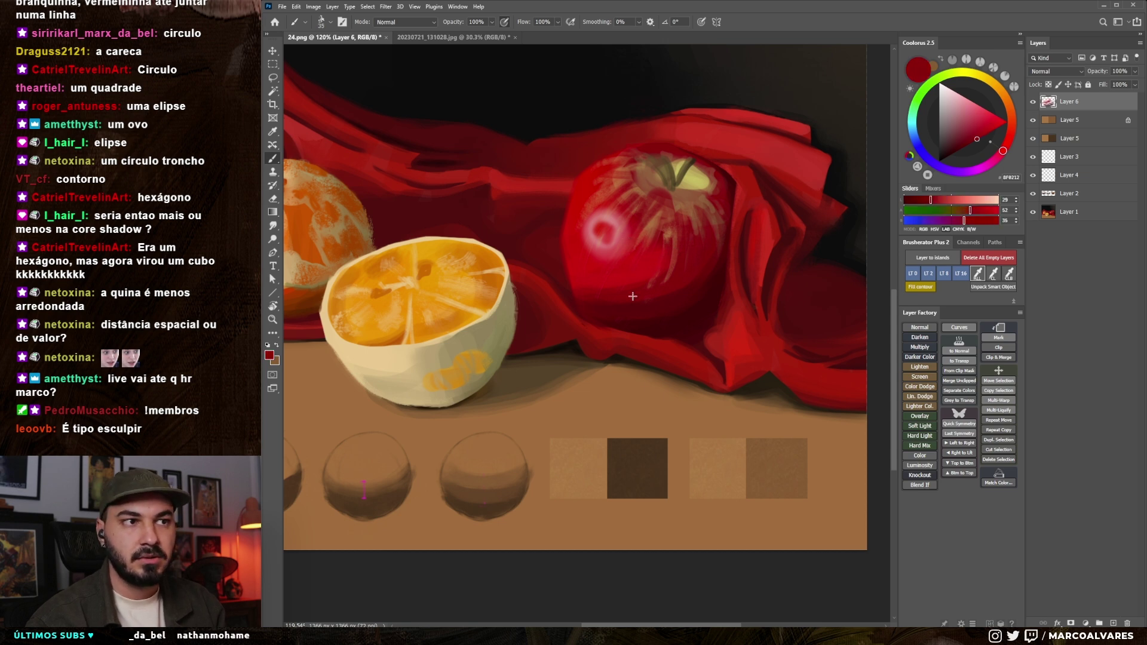
alt+scroll(624, 376, down, 5)
alt+scroll(648, 352, up, 5)
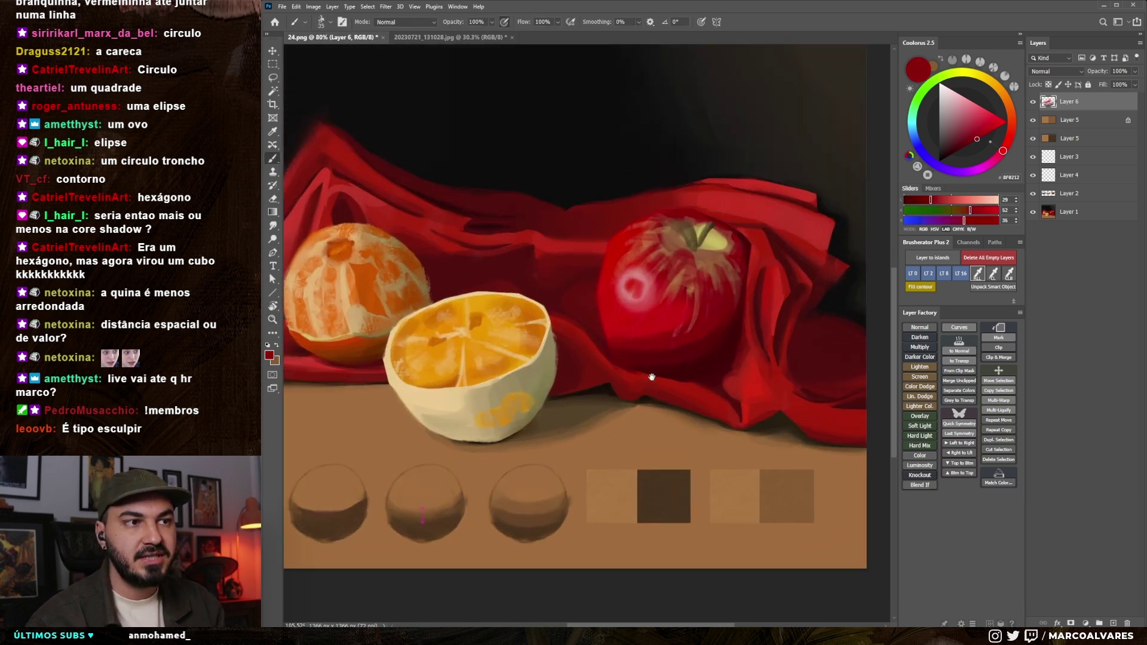
- With a smaller brush, sample further dark and bright reds from the apple and its shadow
key(bracketleft)
alt+click(592, 357)
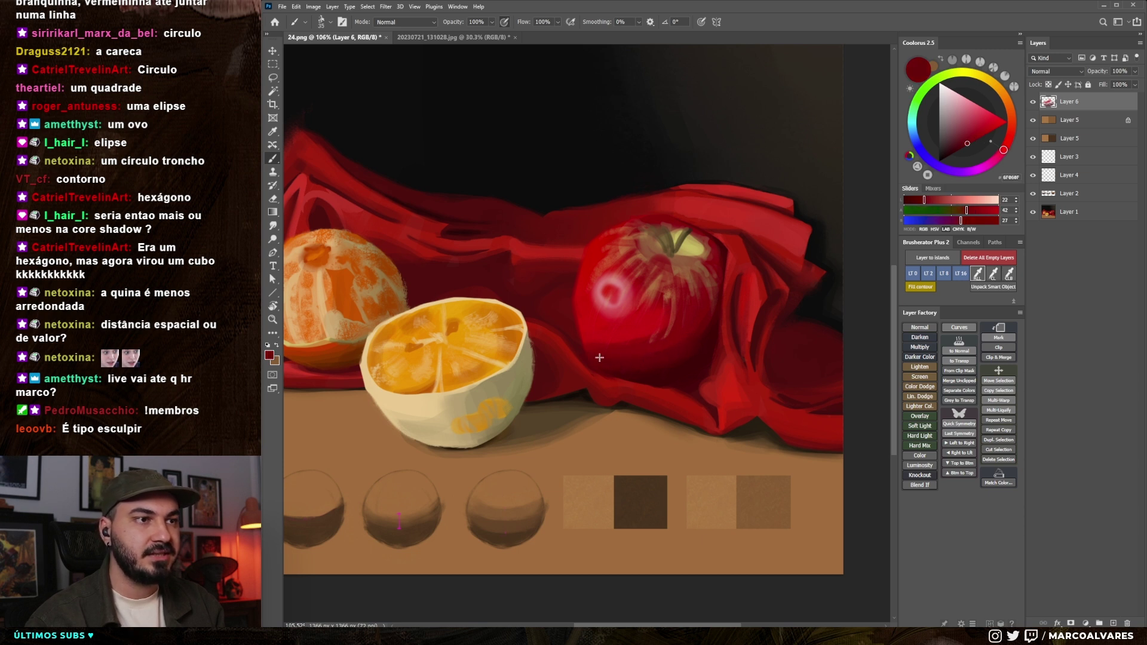
alt+click(631, 346)
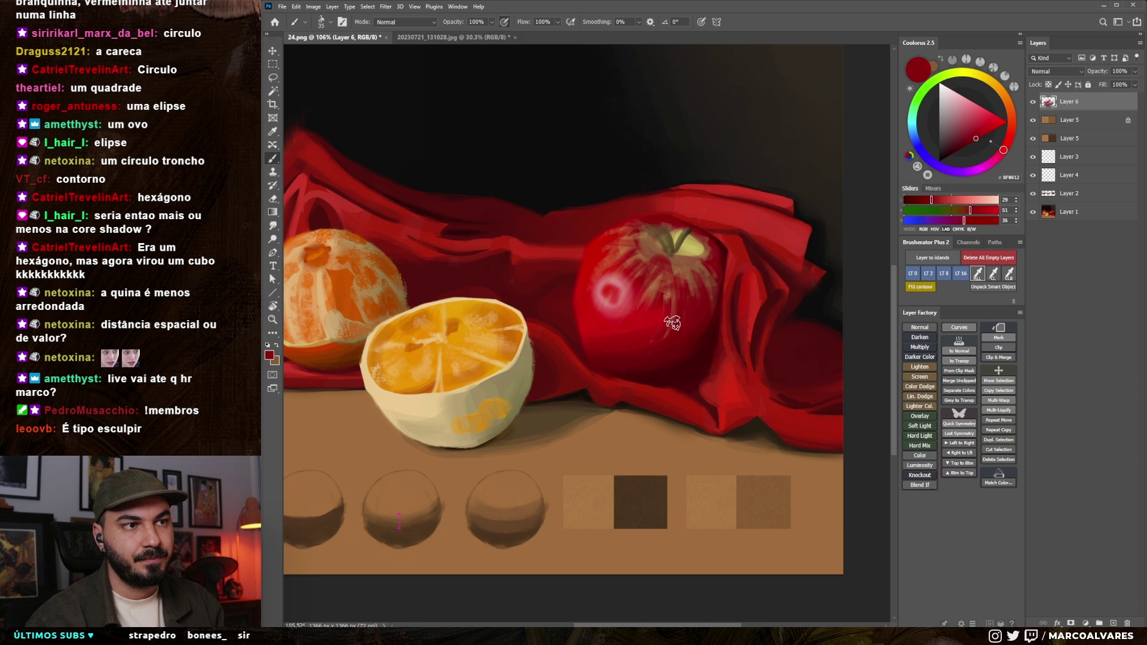
alt+click(638, 316)
alt+click(619, 330)
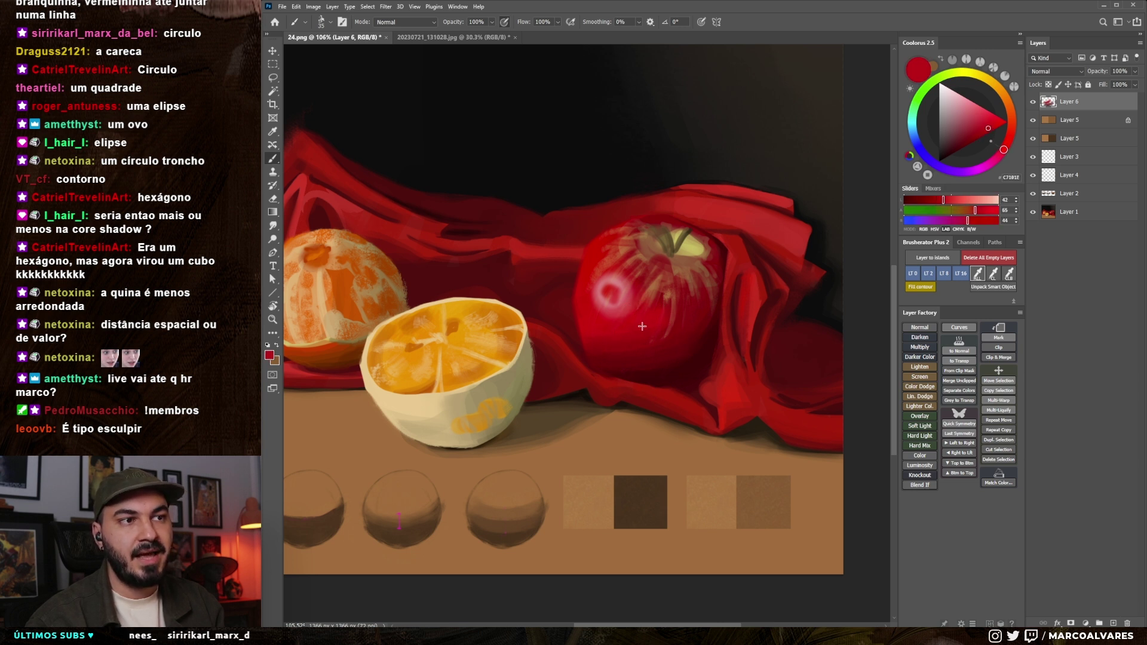
drag(604, 367, 631, 390)
alt+click(685, 382)
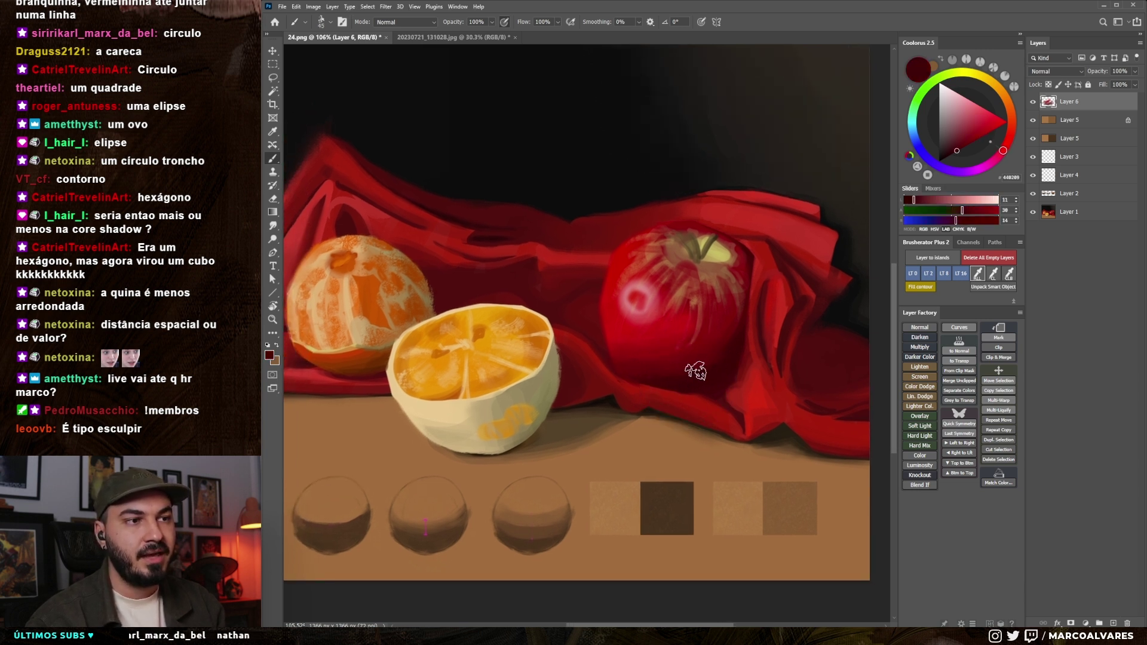
alt+click(680, 372)
scroll(661, 358, down, 5)
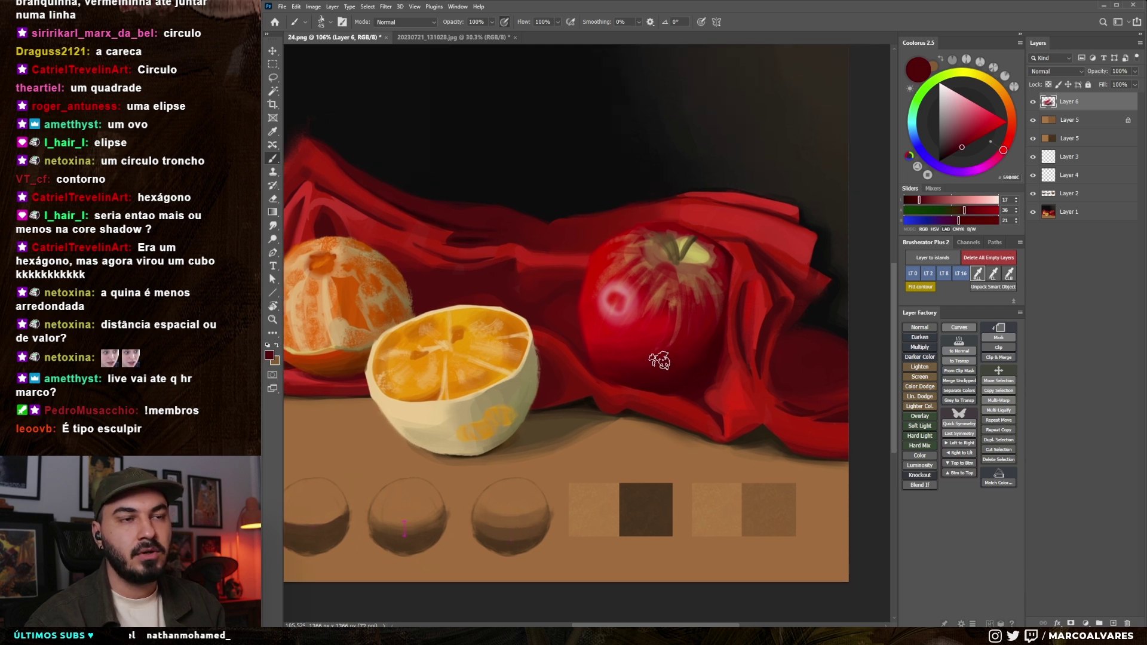
drag(643, 384, 655, 434)
right_click(616, 298)
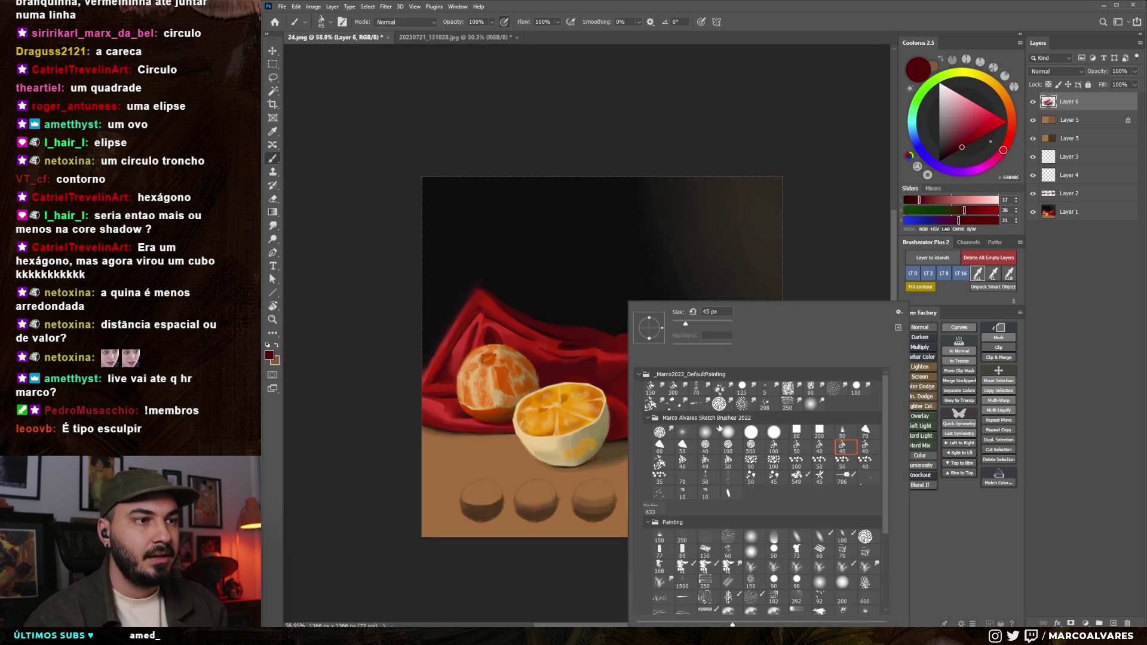
- On a new empty layer, dab a large soft white circle in the dark background
key(Escape)
drag(569, 423, 558, 421)
key(ctrl+shift+alt+n)
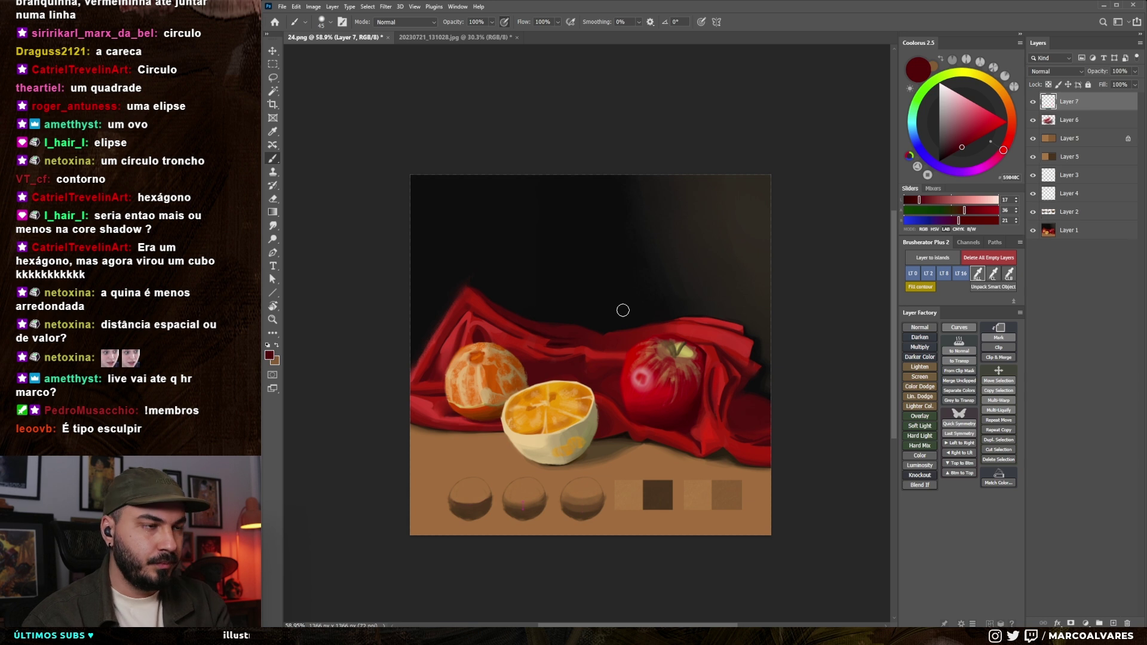
click(938, 82)
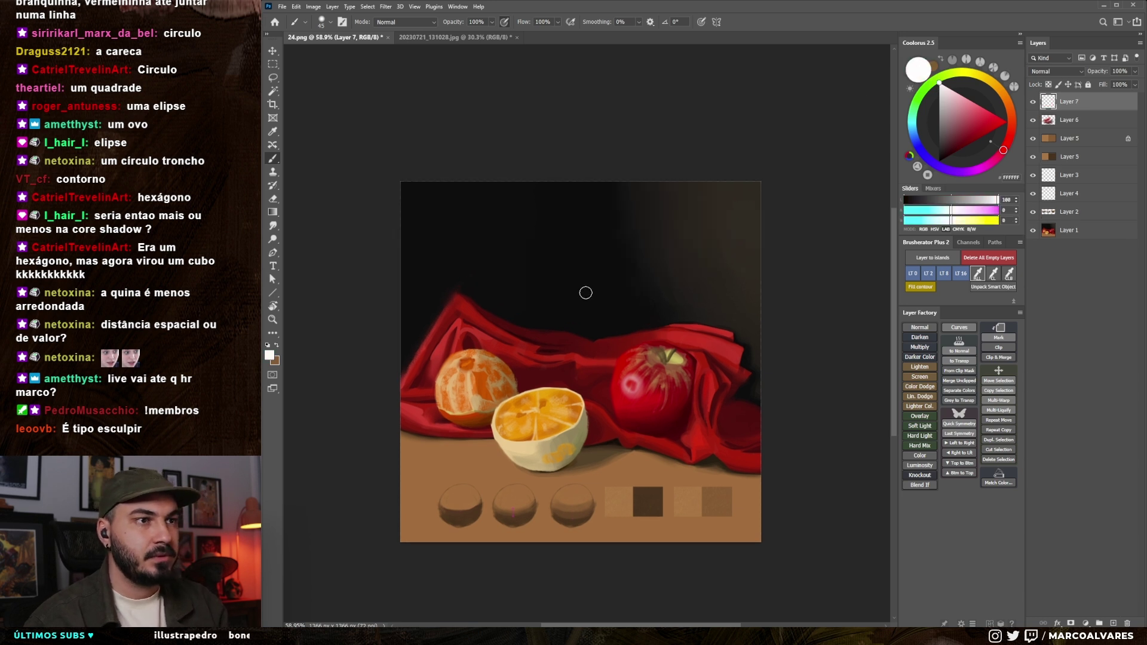
scroll(586, 281, up, 1)
scroll(588, 284, up, 1)
scroll(568, 295, up, 1)
mouse_move(556, 301)
mouse_down()
mouse_move(570, 287)
mouse_move(522, 280)
mouse_up()
key(bracketright)
key(bracketright)
key(bracketright)
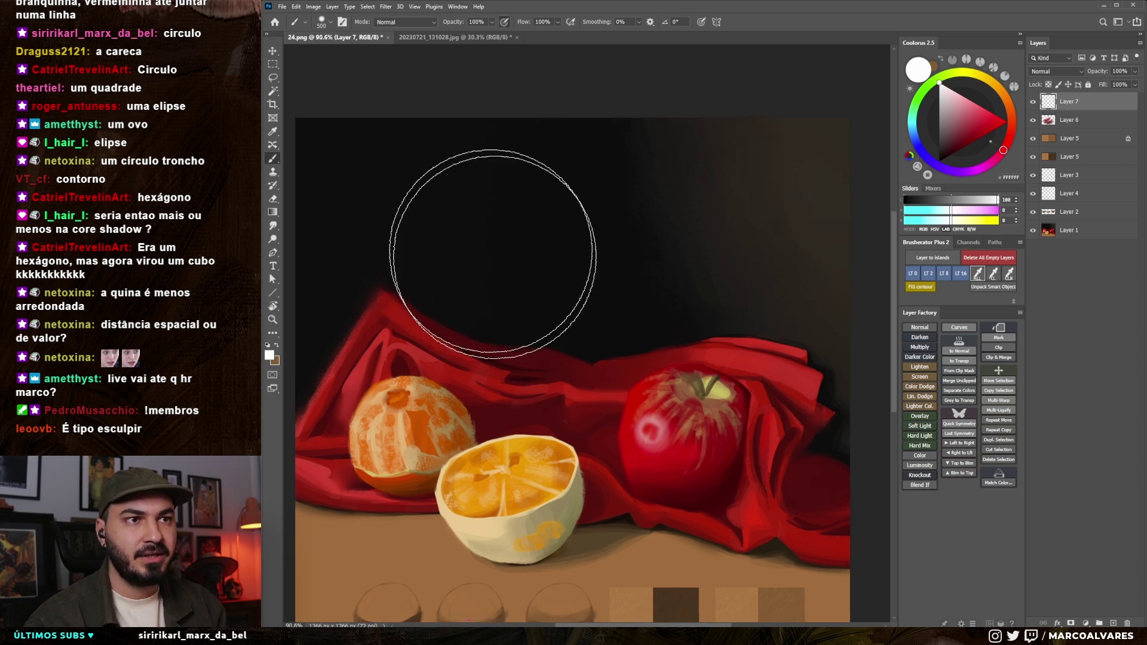
click(520, 247)
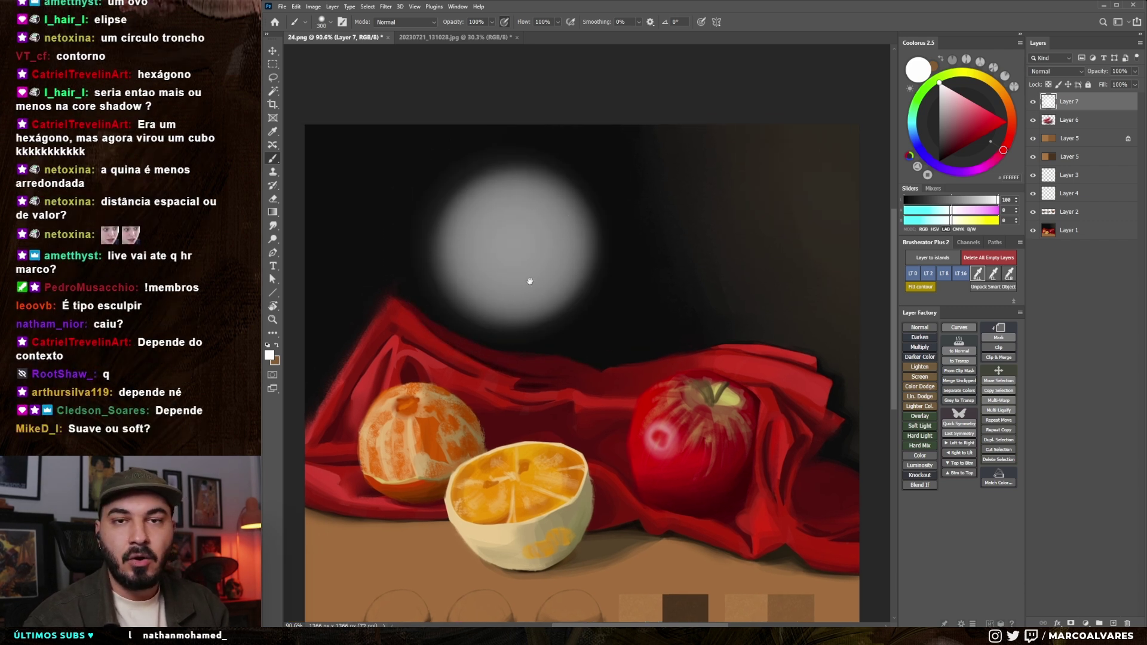
- Switch to a different sketch brush and dab a soft grey circle in the background
drag(530, 276, 519, 275)
right_click(525, 278)
click(602, 411)
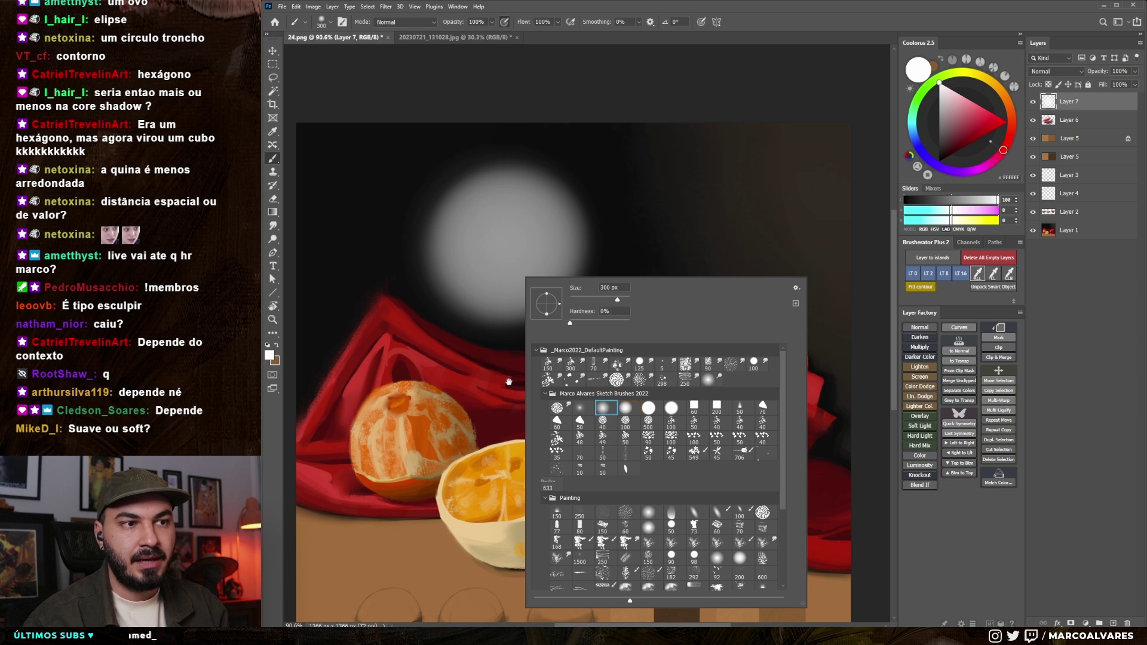
key(Return)
key(bracketleft)
key(bracketleft)
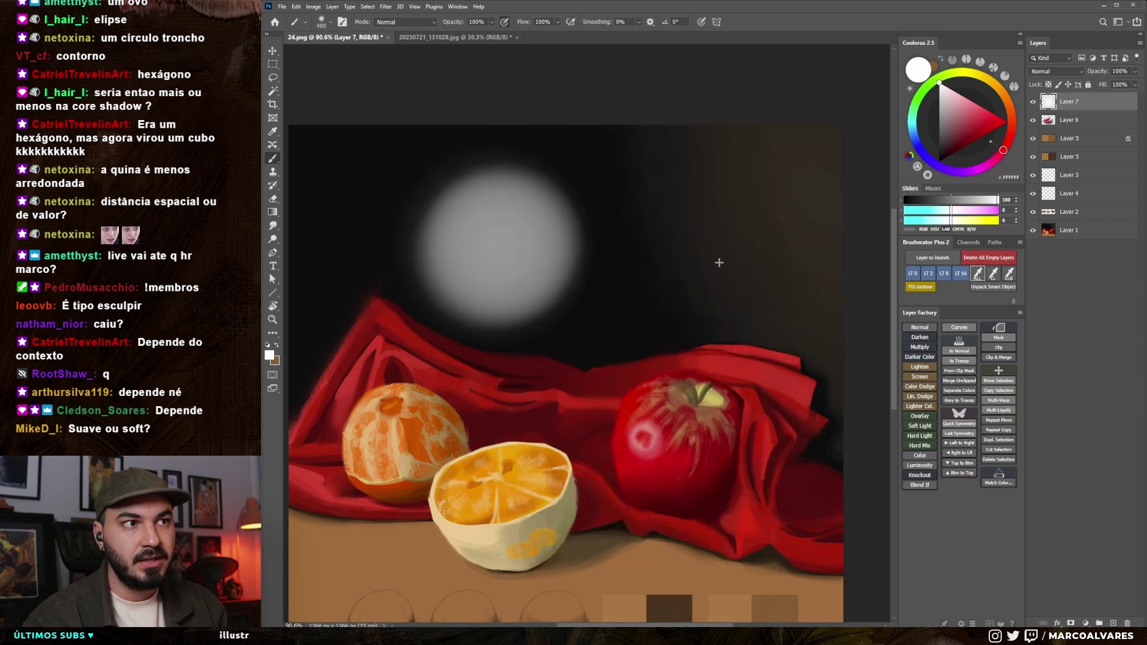
click(709, 246)
key(bracketleft)
key(bracketleft)
key(bracketleft)
key(bracketleft)
key(bracketleft)
key(bracketleft)
key(bracketleft)
key(bracketleft)
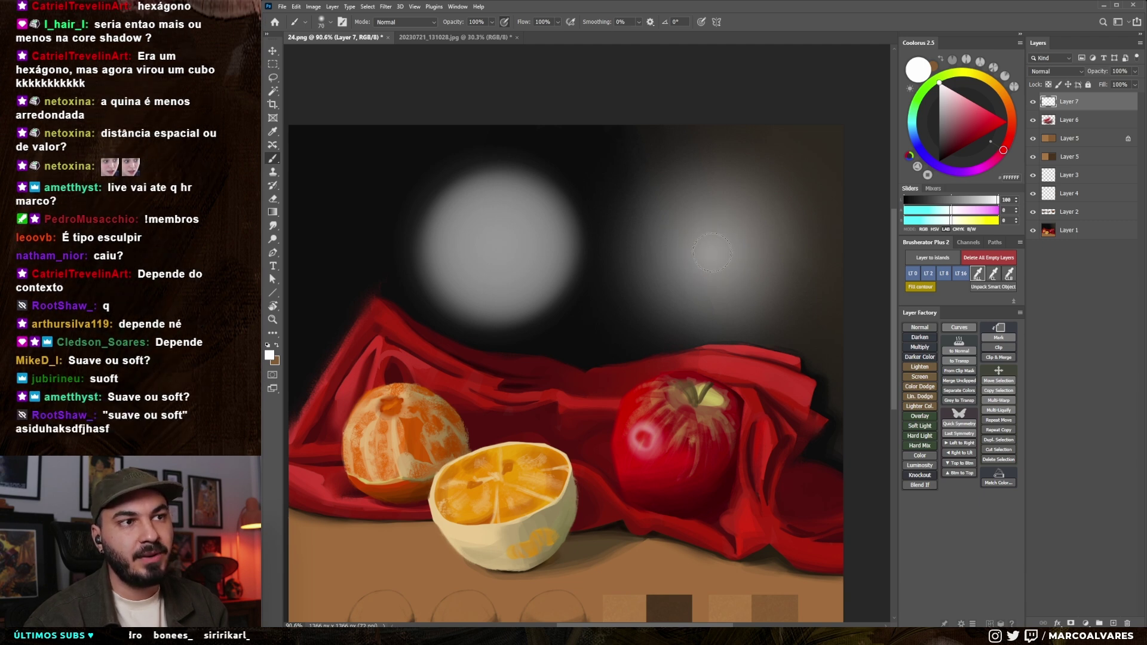
key(bracketleft)
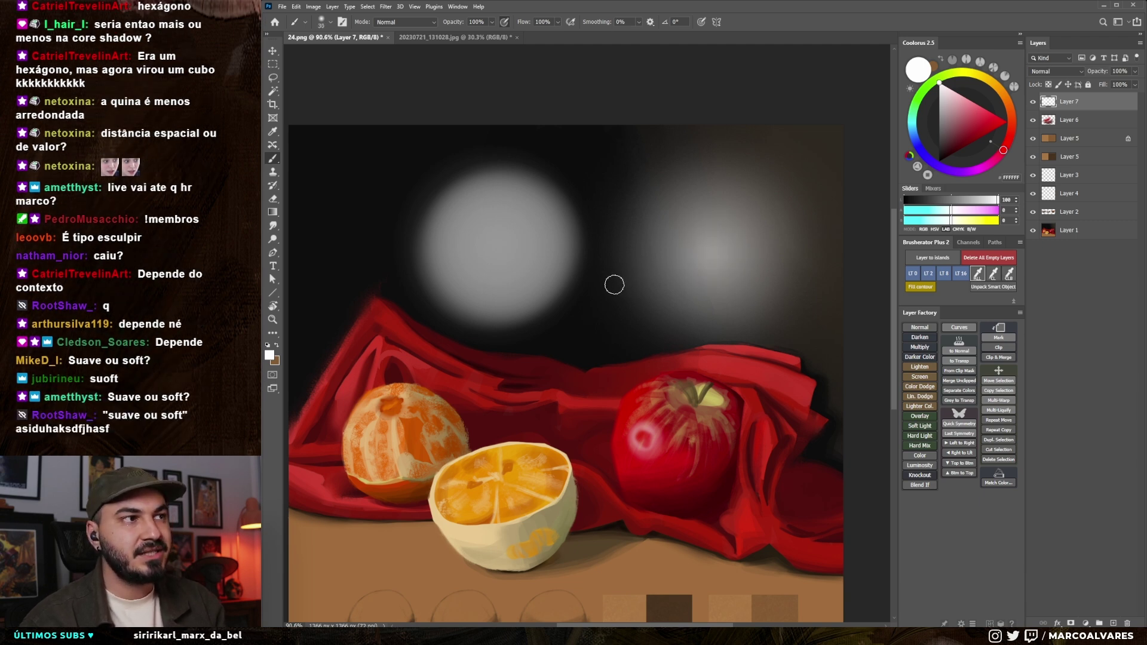
- Draw magenta annotation arrows, undoing the one above the squiggle
right_click(618, 302)
key(Escape)
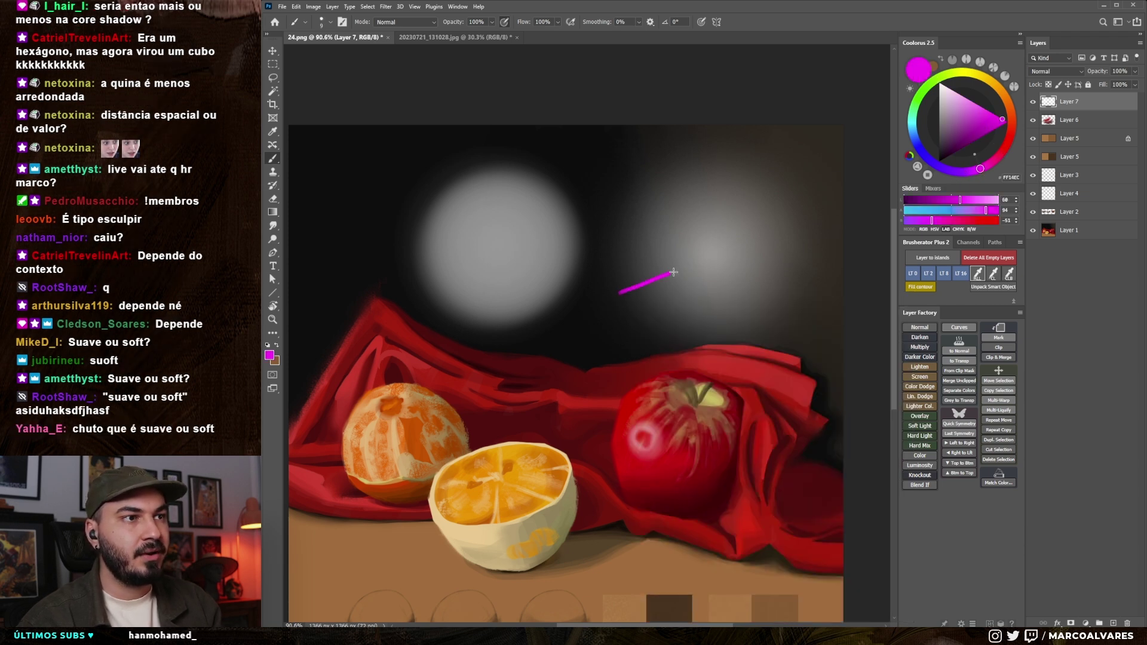
scroll(597, 311, up, 1)
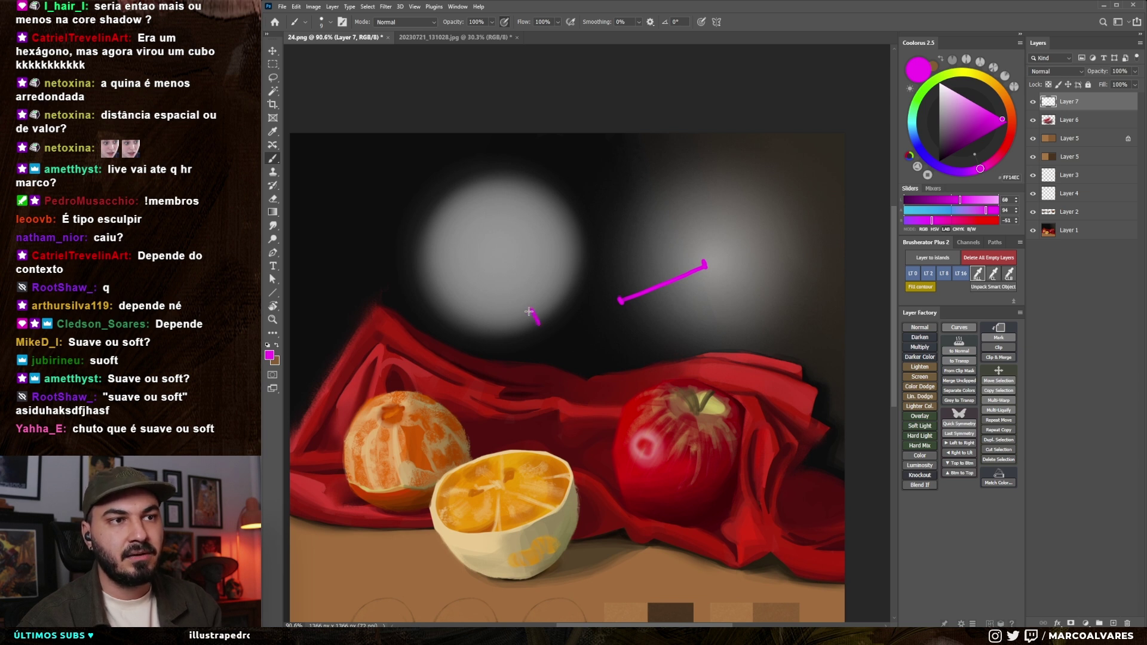
drag(439, 534, 442, 531)
mouse_move(534, 212)
mouse_down()
mouse_move(540, 291)
mouse_move(549, 267)
mouse_up()
key(ctrl+z)
key(ctrl+z)
key(ctrl+z)
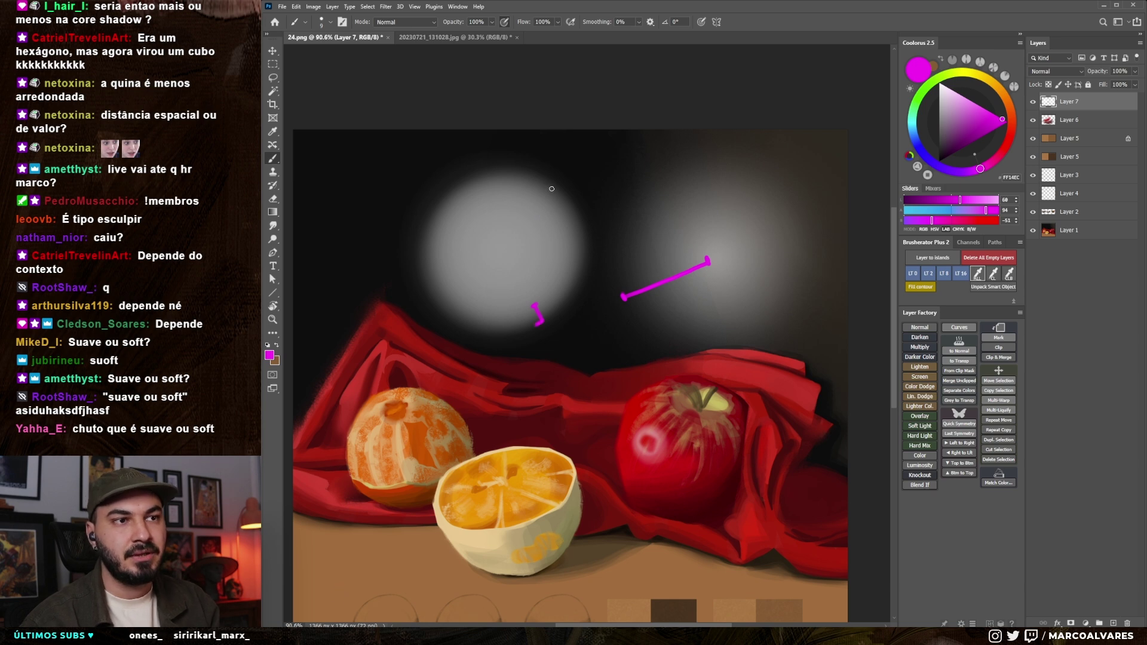
right_click(594, 431)
key(Escape)
- Sample the sphere's grey and paint a soft, brighter grey diagonal stroke in the background
drag(597, 430, 714, 423)
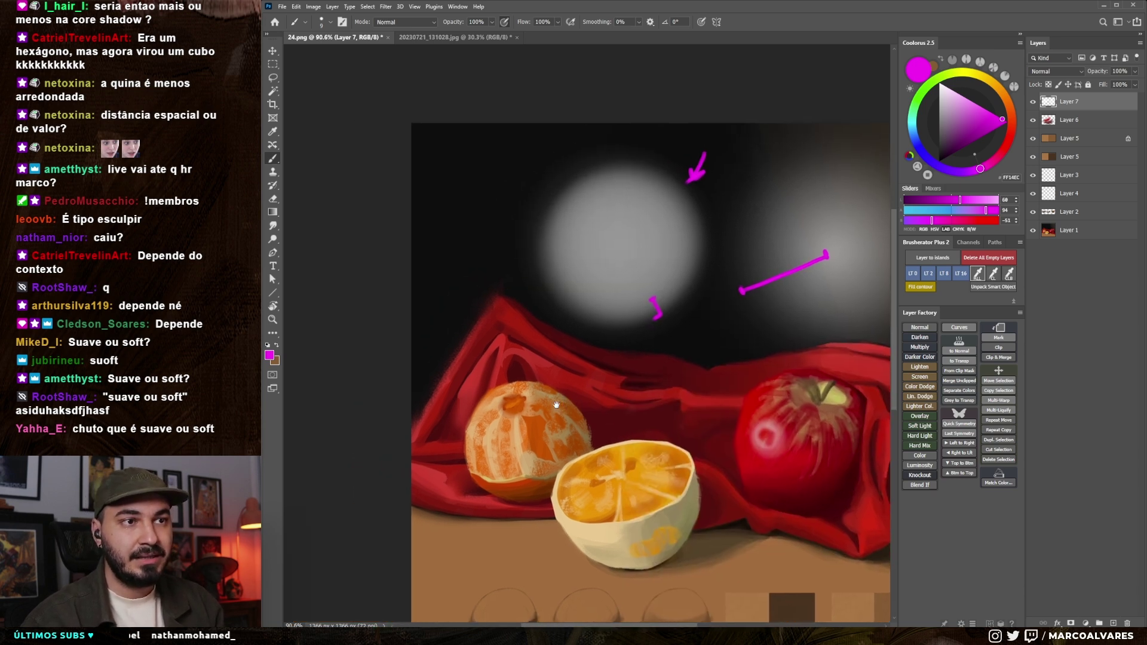
click(1007, 101)
click(953, 96)
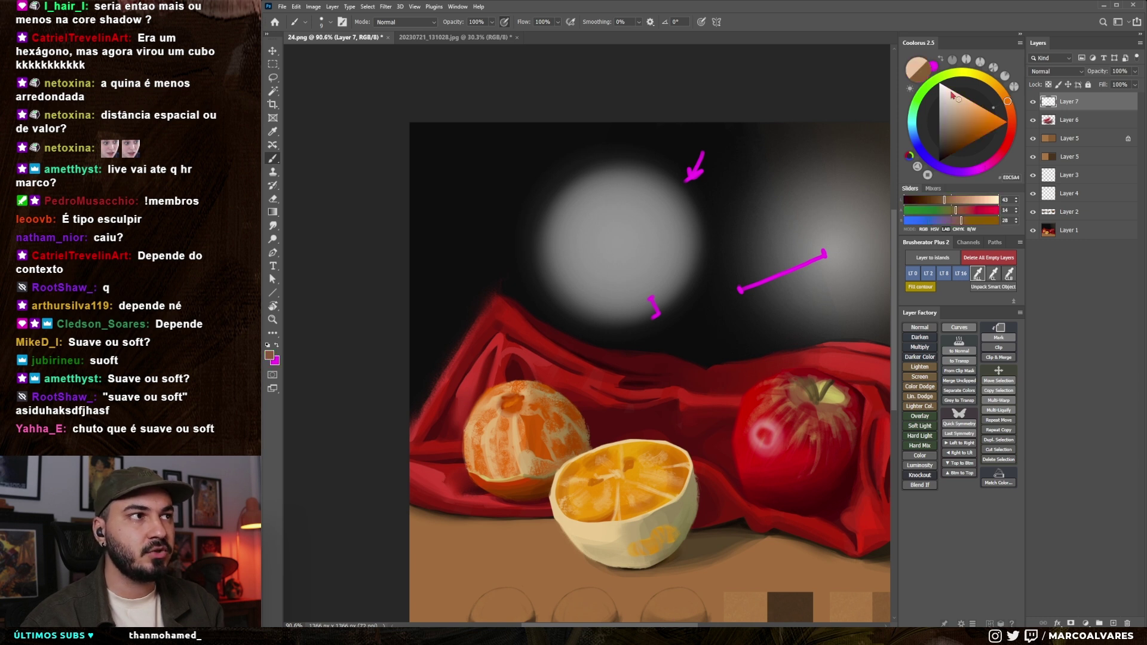
alt+click(556, 235)
drag(442, 268, 488, 186)
mouse_move(441, 269)
mouse_down()
mouse_move(482, 187)
mouse_move(444, 272)
mouse_move(488, 202)
mouse_move(442, 269)
mouse_move(485, 180)
mouse_move(502, 176)
mouse_move(448, 263)
mouse_up()
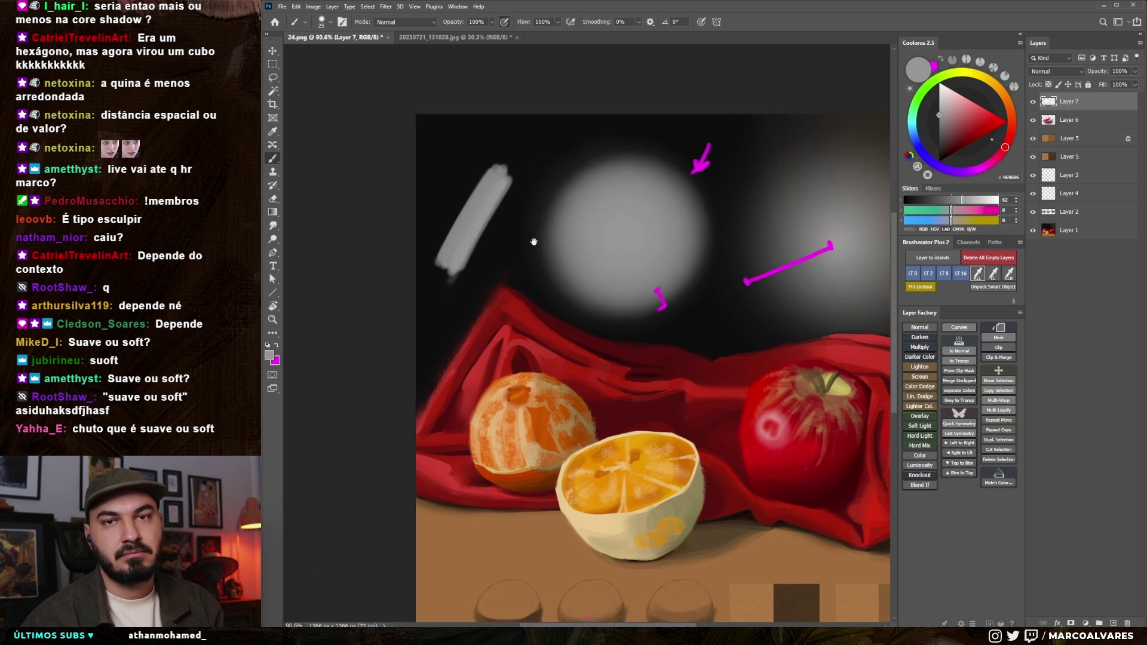
- Delete the layer holding the practice sketches, bringing up the reference photo
scroll(519, 206, down, 2)
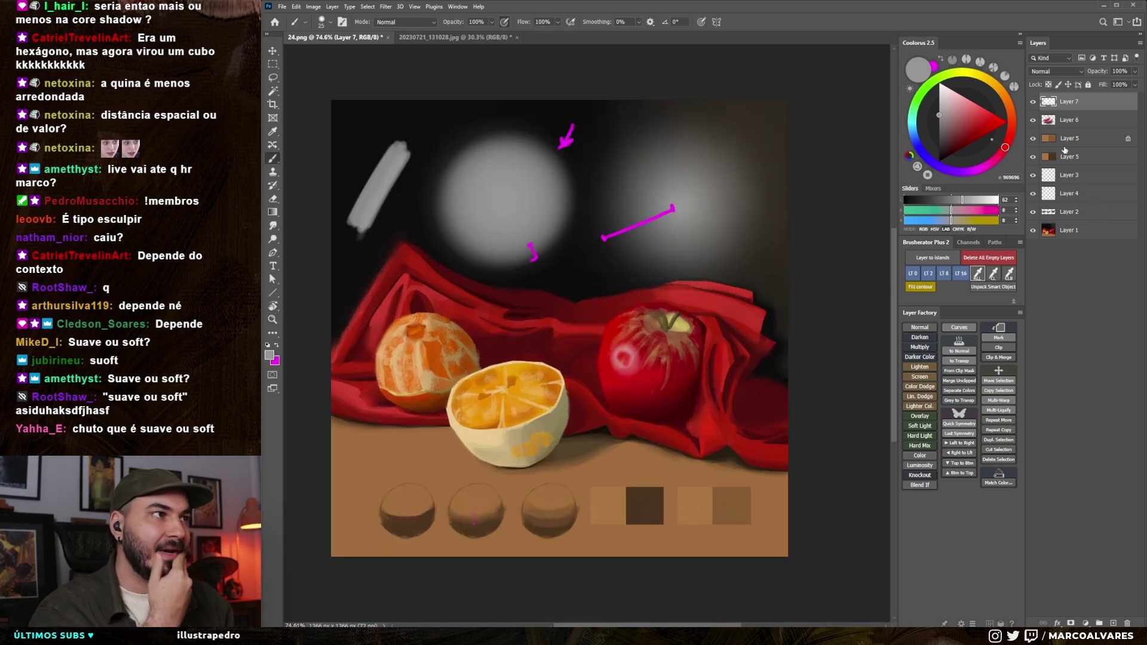
key(Delete)
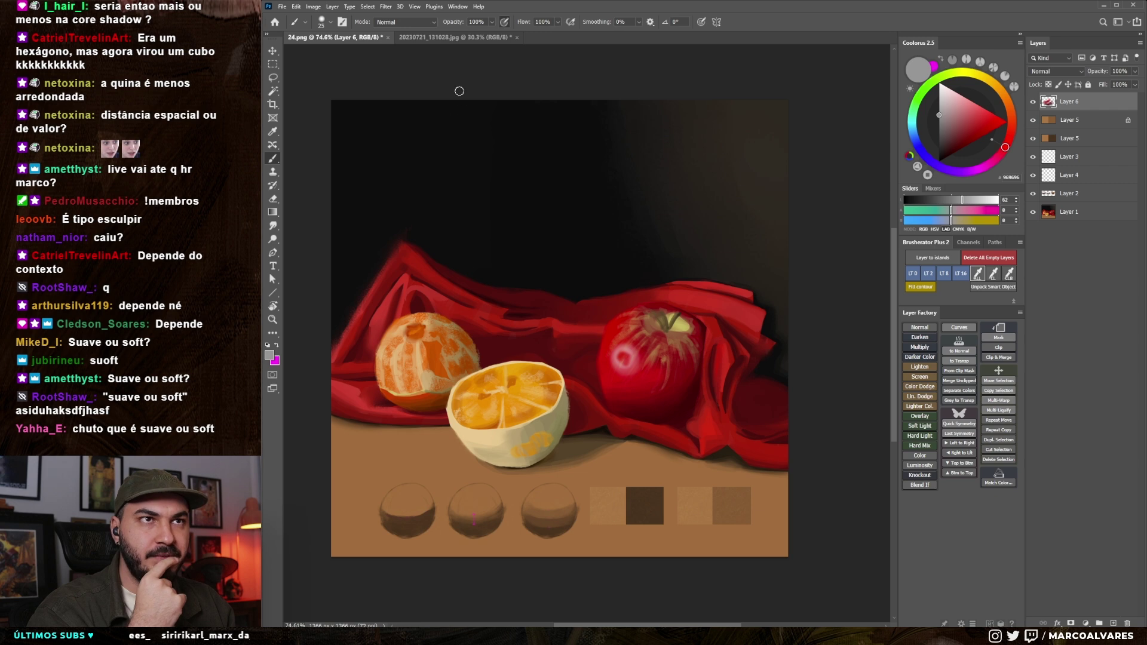
click(457, 38)
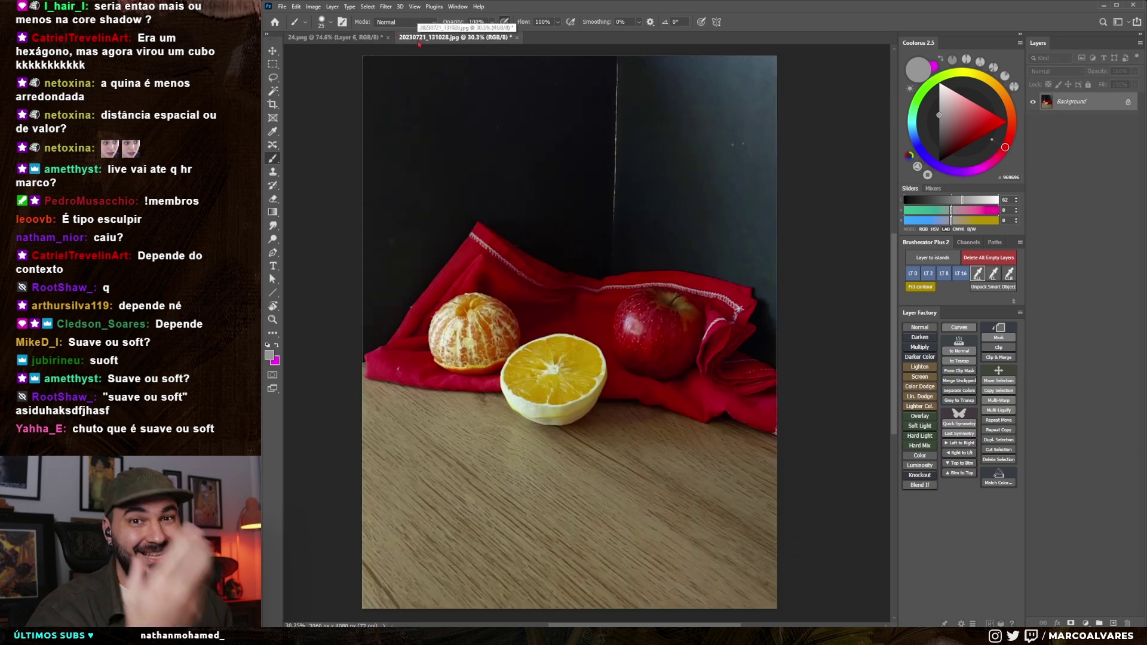
- Float the 20230721_131028.jpg reference and shrink its window to sit beside the painting
drag(440, 41, 347, 51)
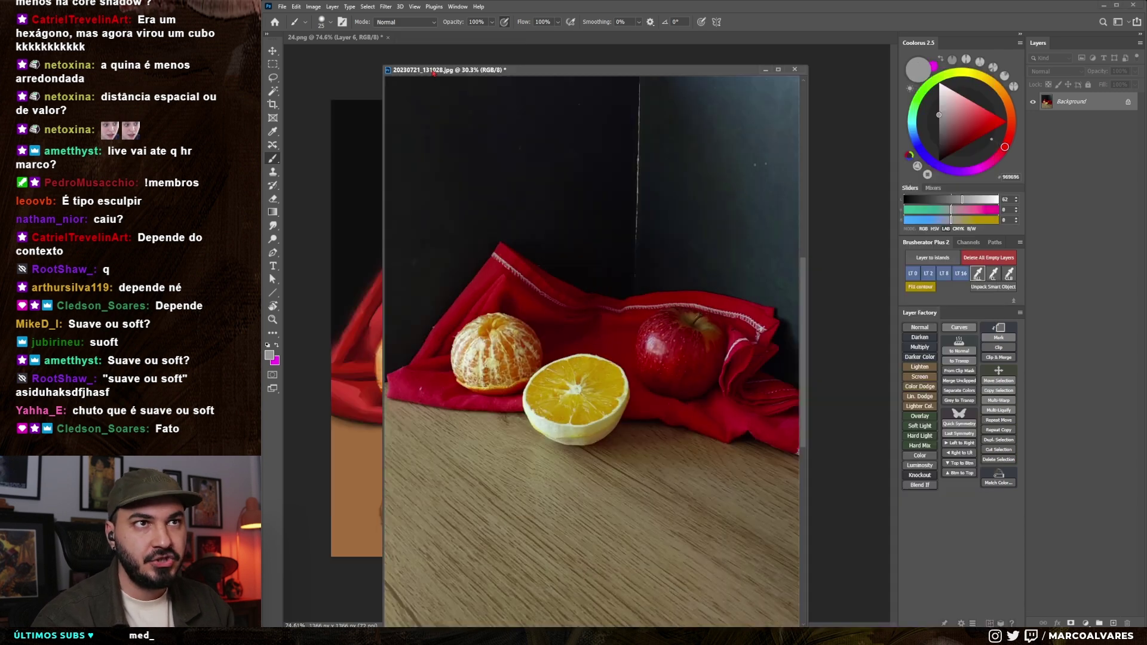
alt+scroll(347, 187, down, 3)
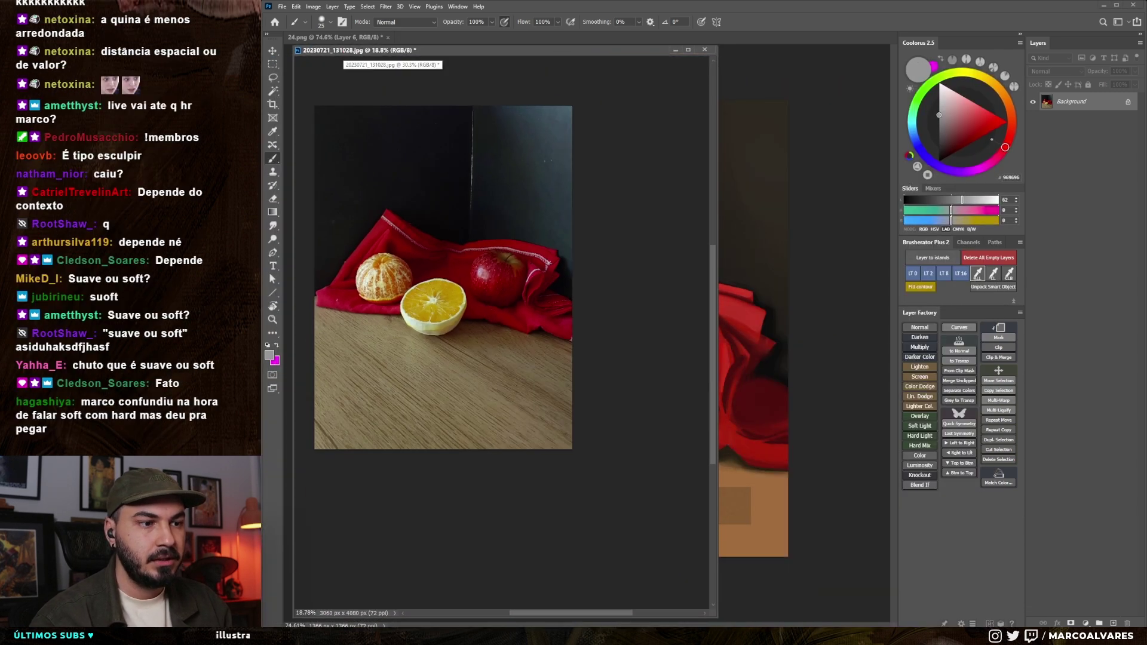
mouse_move(715, 617)
mouse_down()
mouse_move(480, 390)
mouse_move(511, 362)
mouse_up()
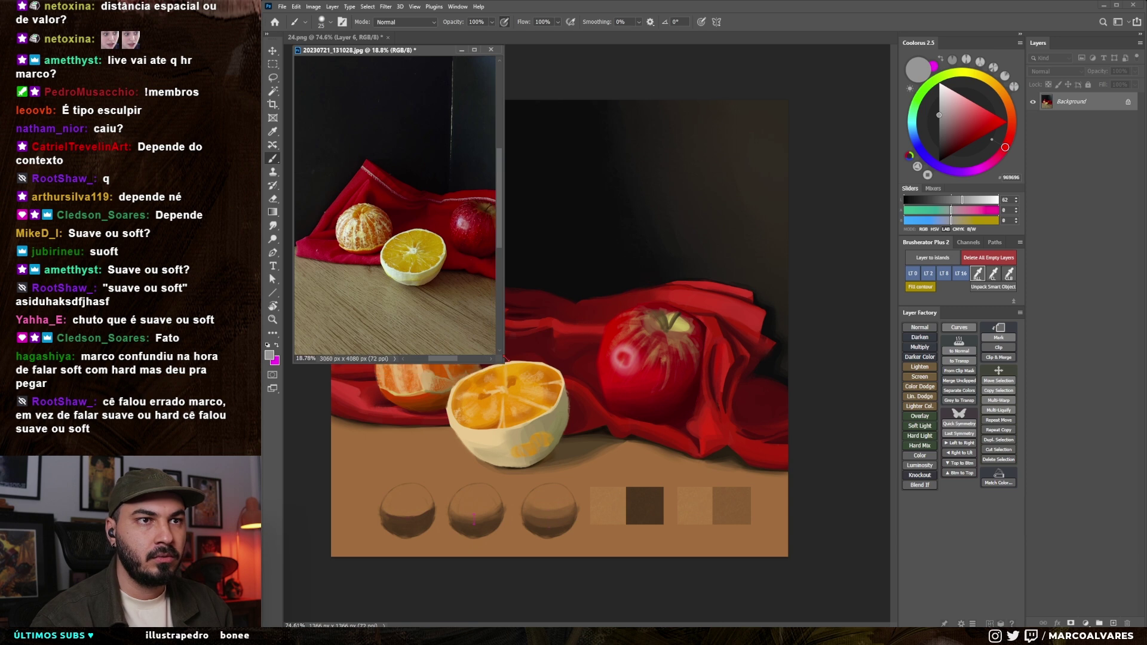
drag(458, 291, 432, 251)
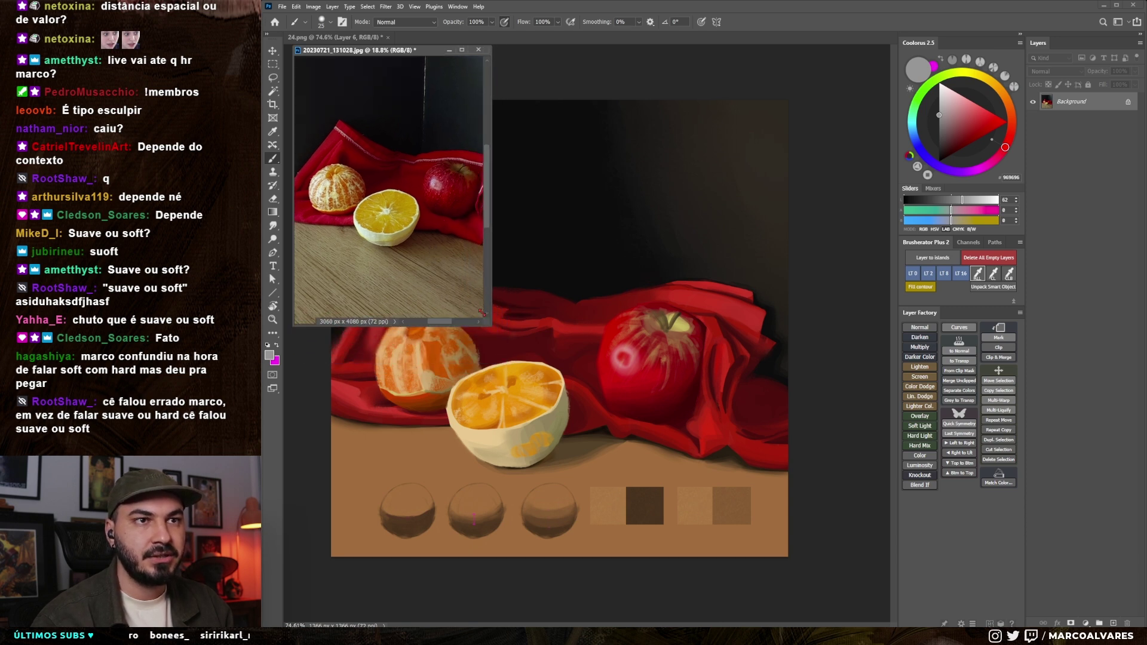
drag(513, 362, 487, 305)
scroll(597, 287, down, 1)
right_click(640, 293)
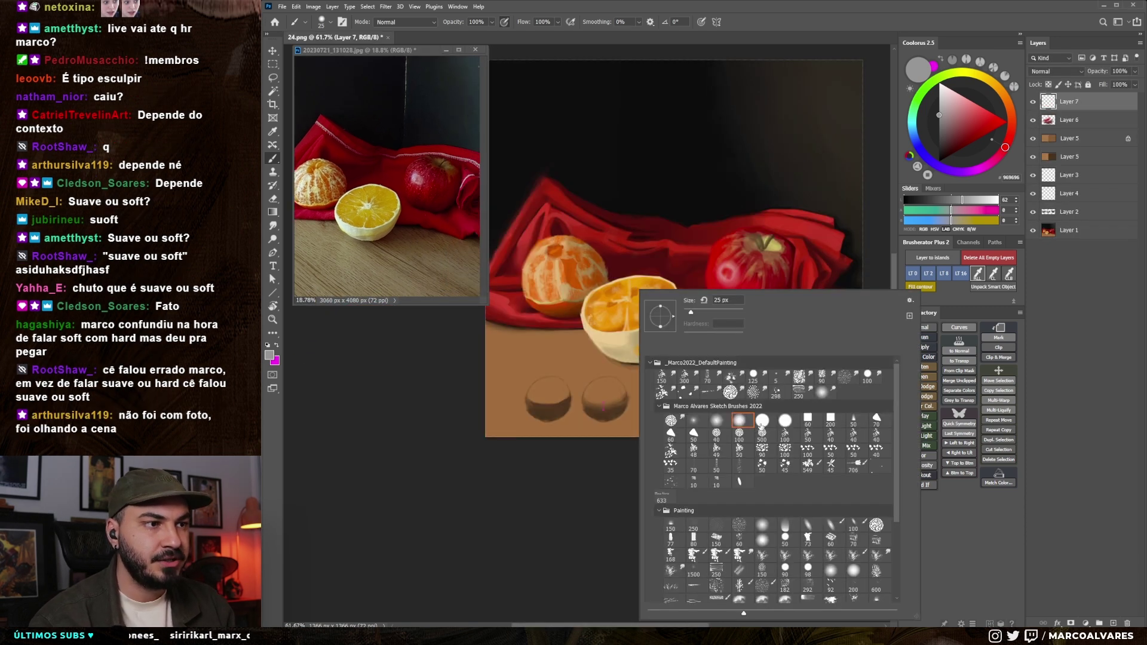
- Sample a dark red from the cloth and paint shadow strokes below the apple
double_click(761, 425)
drag(621, 408, 617, 431)
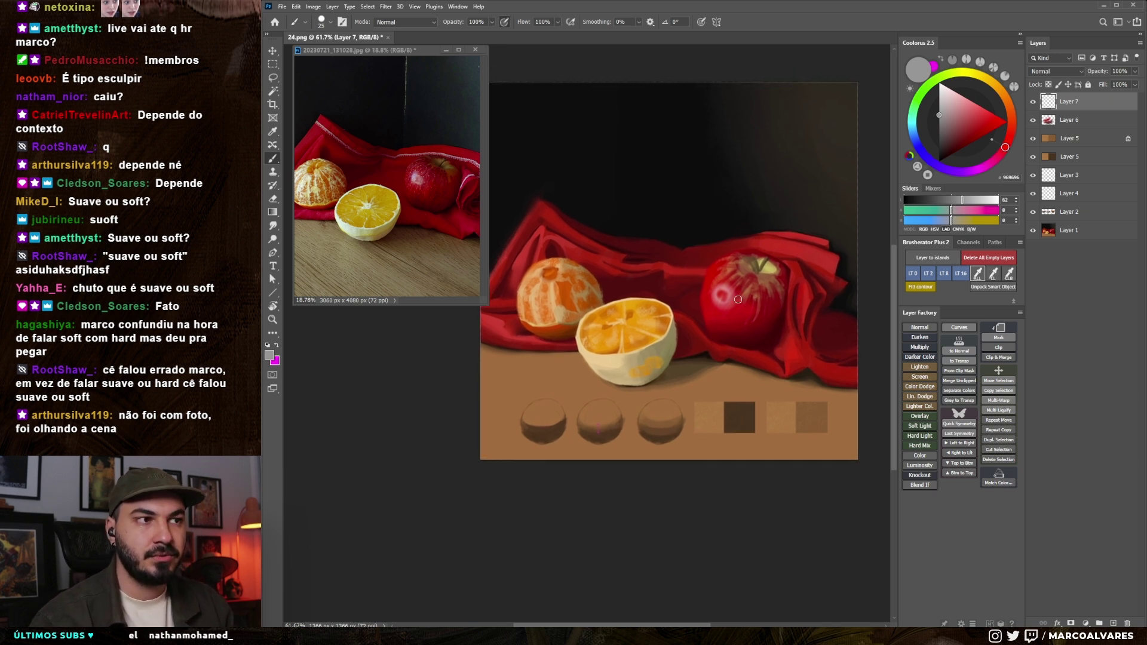
drag(745, 306, 744, 315)
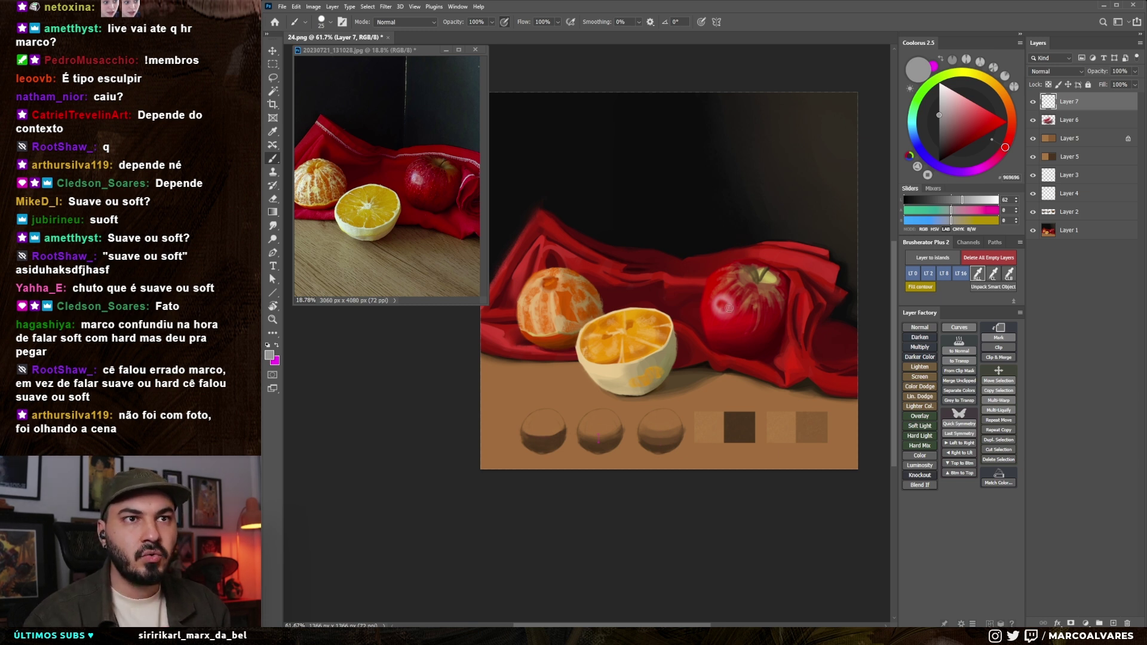
drag(744, 327, 737, 330)
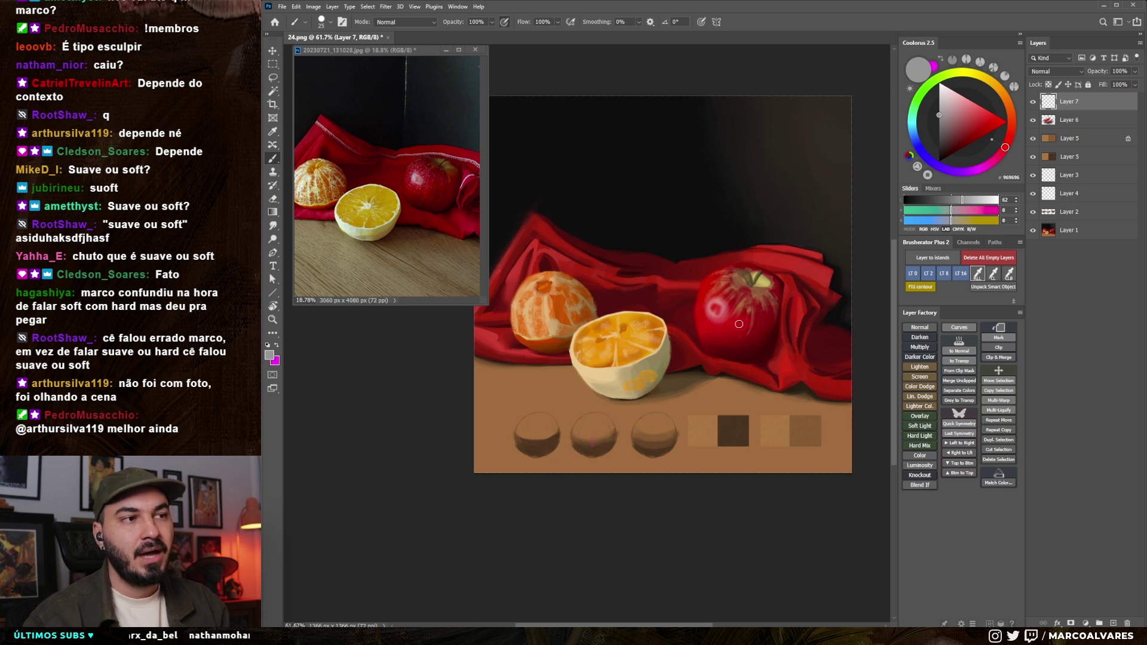
key(bracketleft)
alt+click(696, 367)
drag(769, 352, 767, 350)
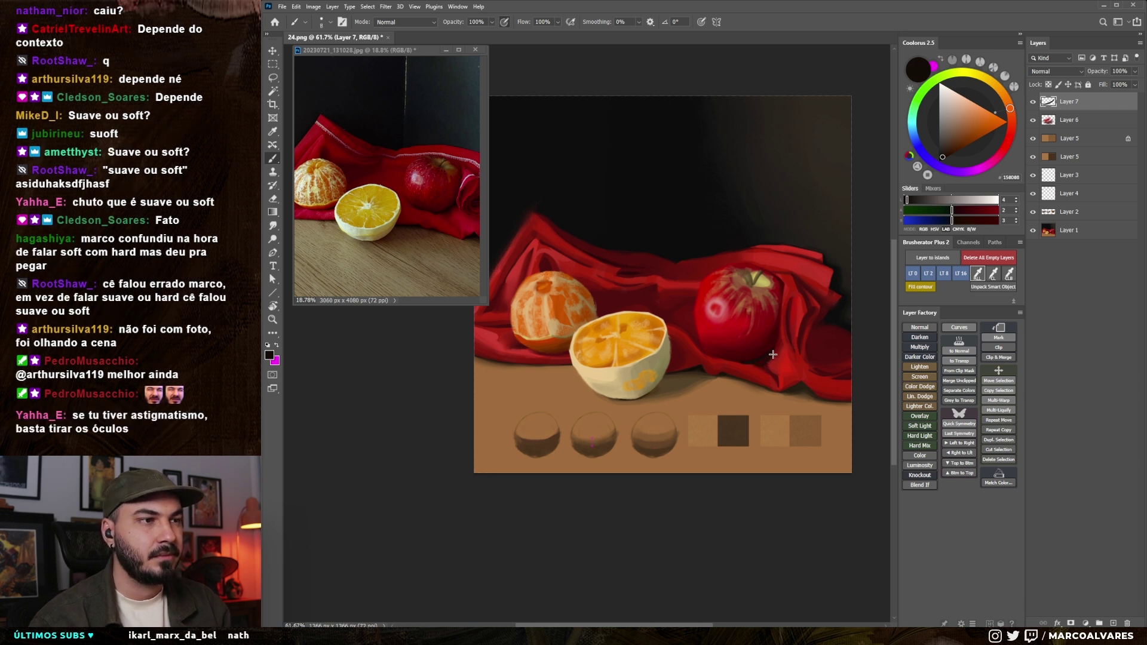
- With a larger brush, add faint cloth-shadow strokes and a short near-black stroke
key(bracketright)
key(bracketright)
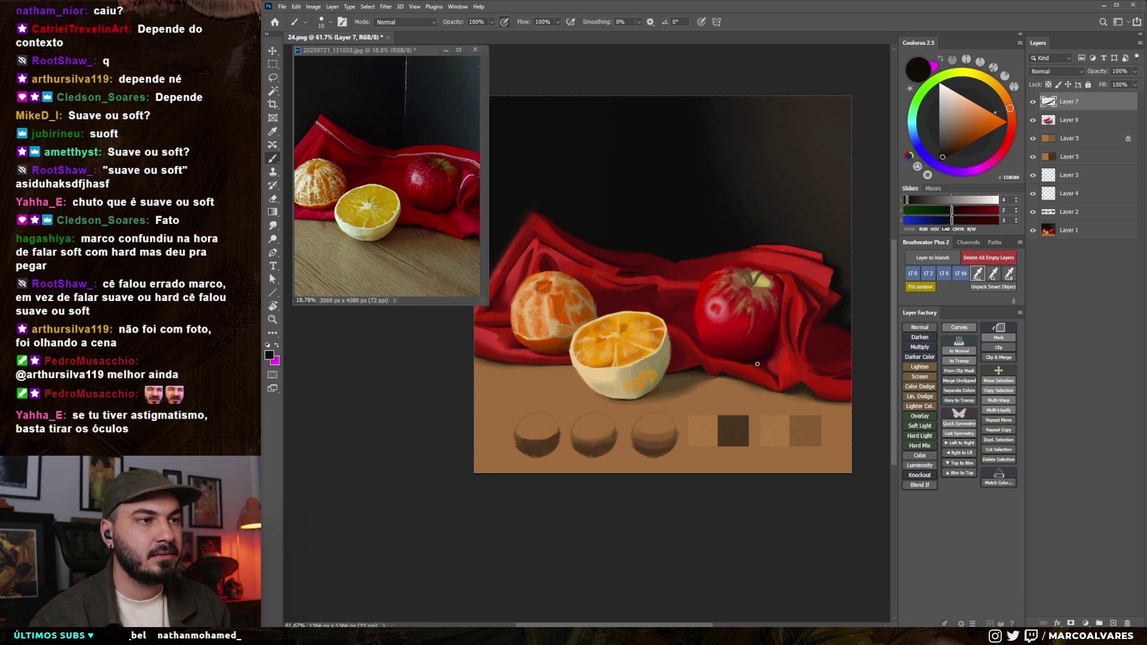
drag(758, 363, 773, 355)
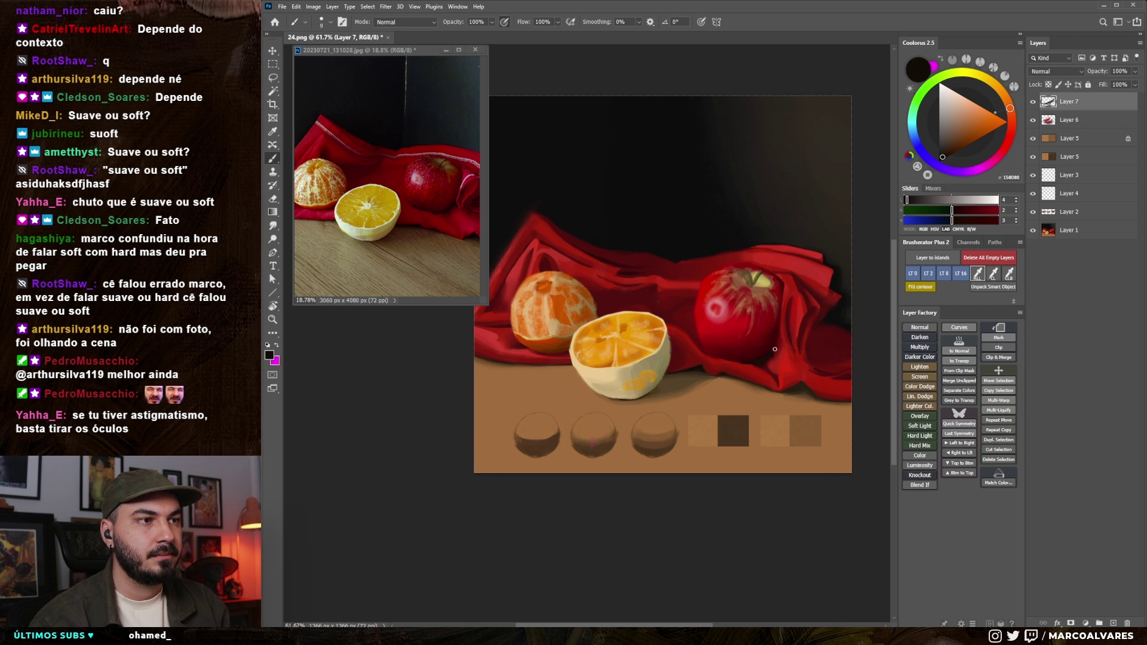
alt+click(754, 356)
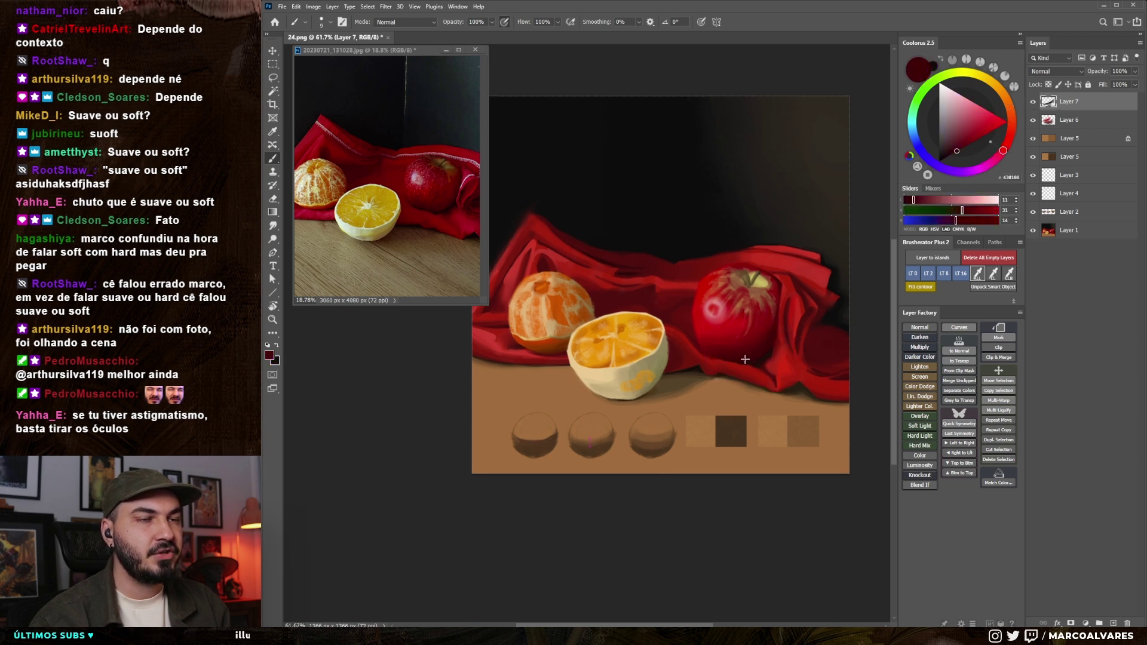
key(x)
drag(705, 358, 710, 356)
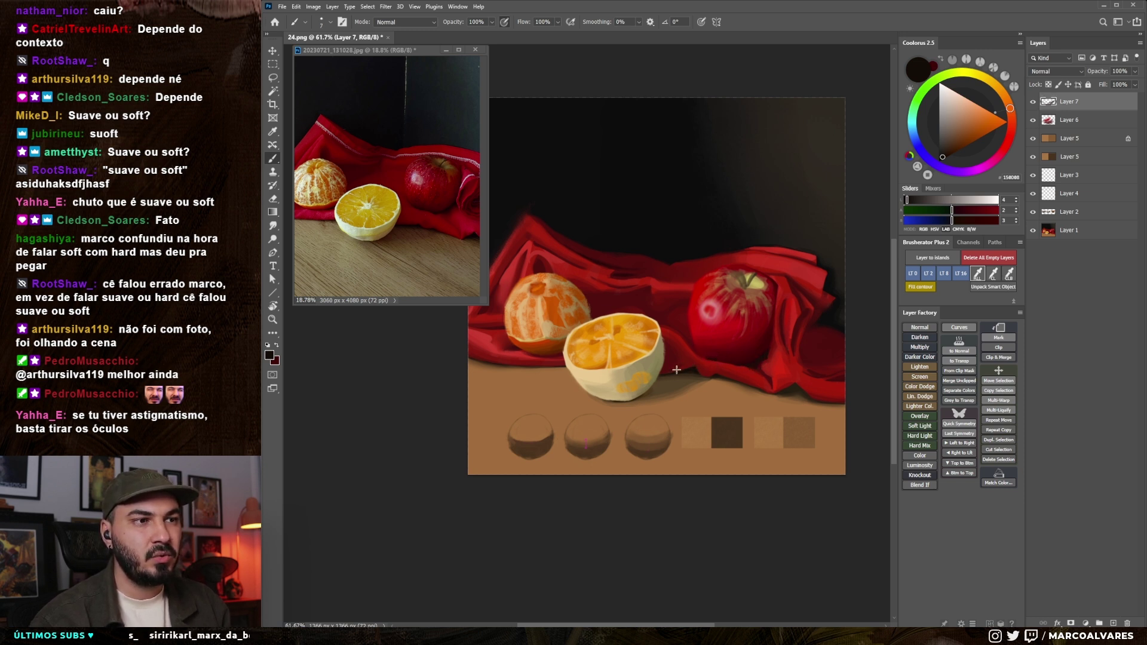
scroll(676, 368, up, 3)
scroll(680, 363, up, 2)
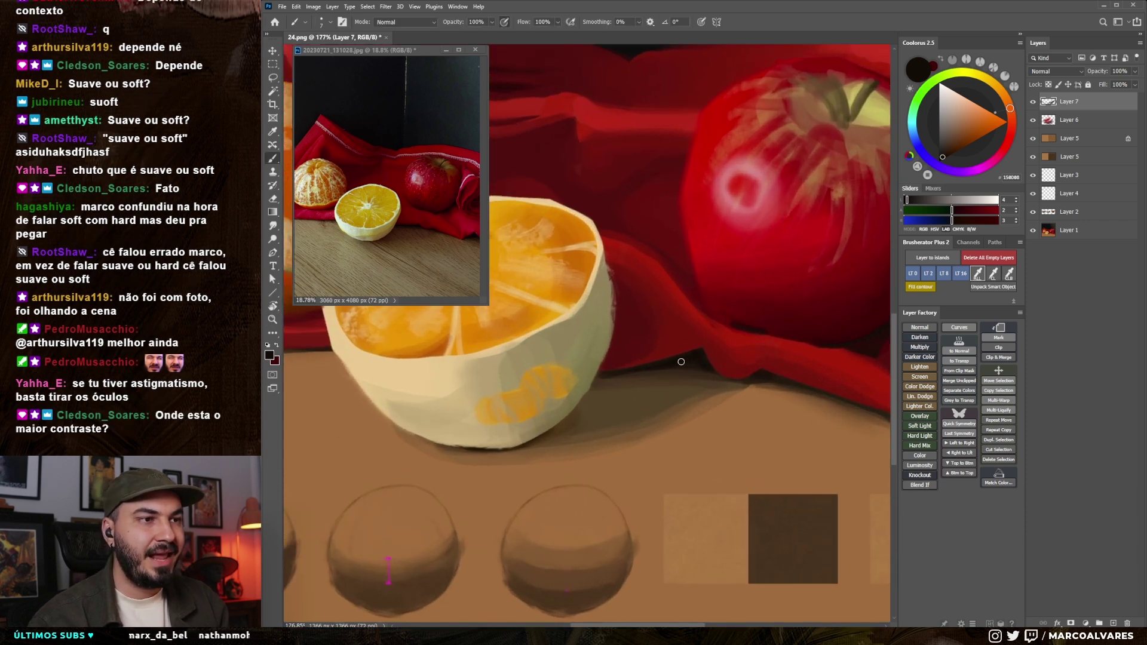
- Paint a dark-red shadow along the cloth-table edge by the orange, sampling cloth reds
drag(682, 360, 663, 362)
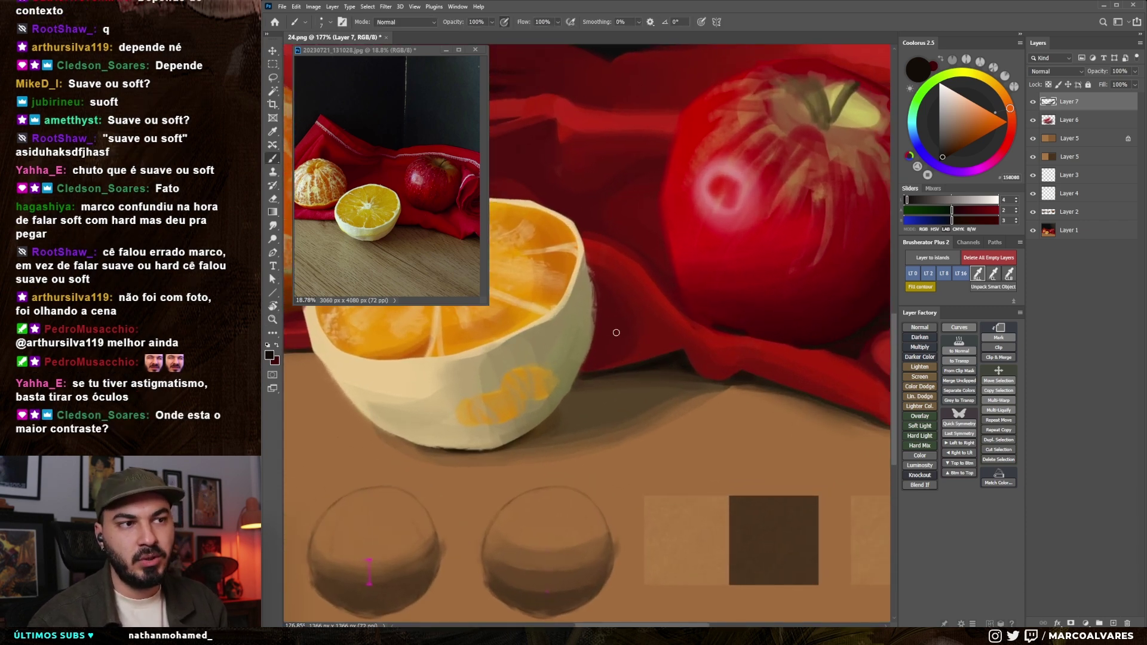
alt+click(819, 328)
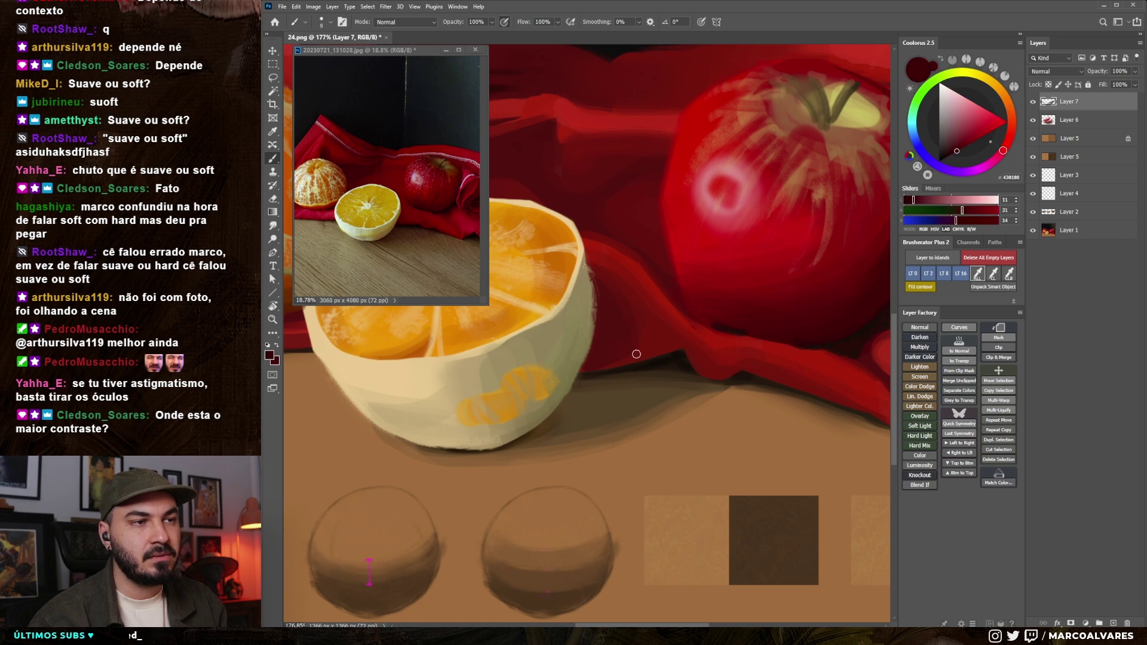
mouse_move(604, 370)
mouse_down()
mouse_move(657, 357)
mouse_move(705, 378)
mouse_move(738, 373)
mouse_up()
alt+click(690, 347)
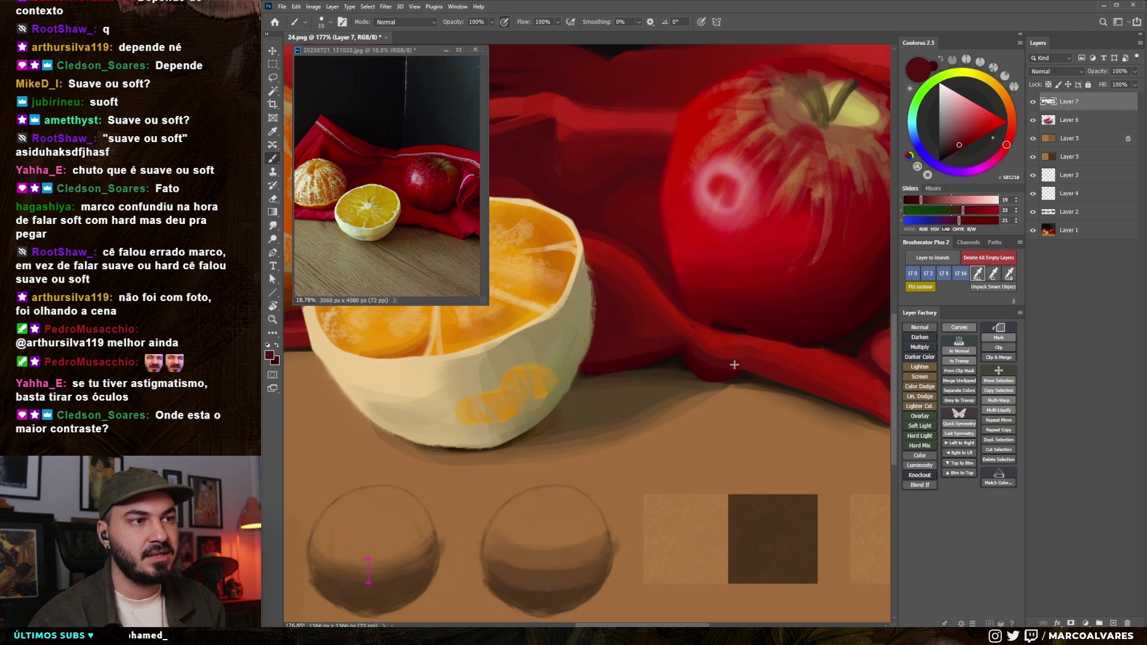
alt+click(702, 350)
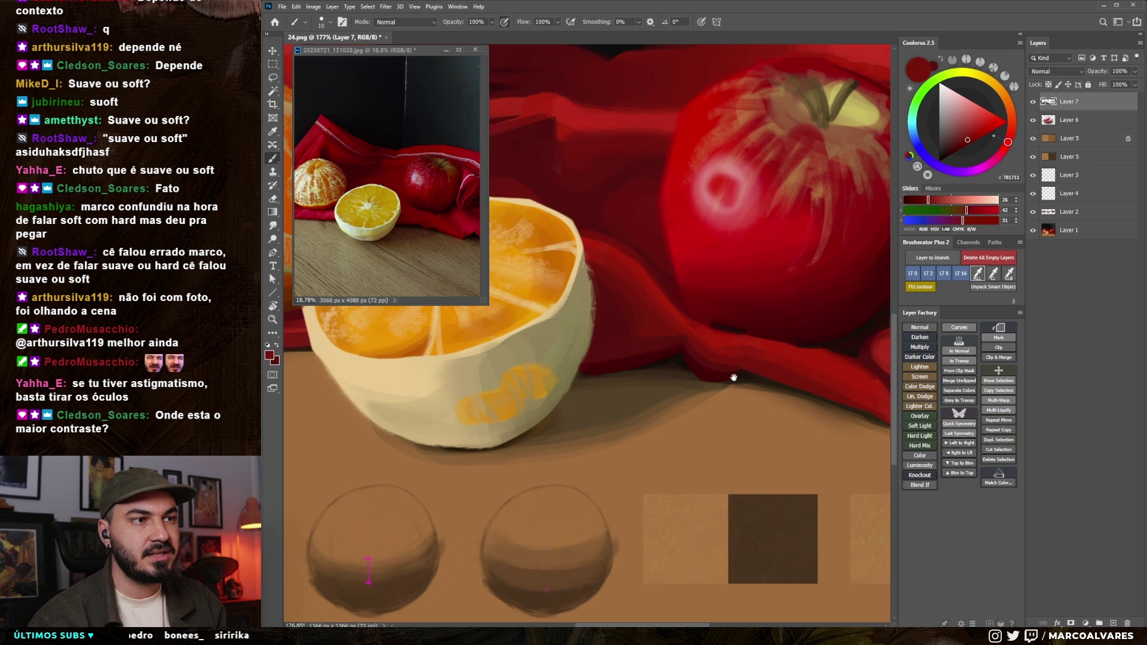
scroll(733, 376, down, 3)
scroll(687, 397, down, 3)
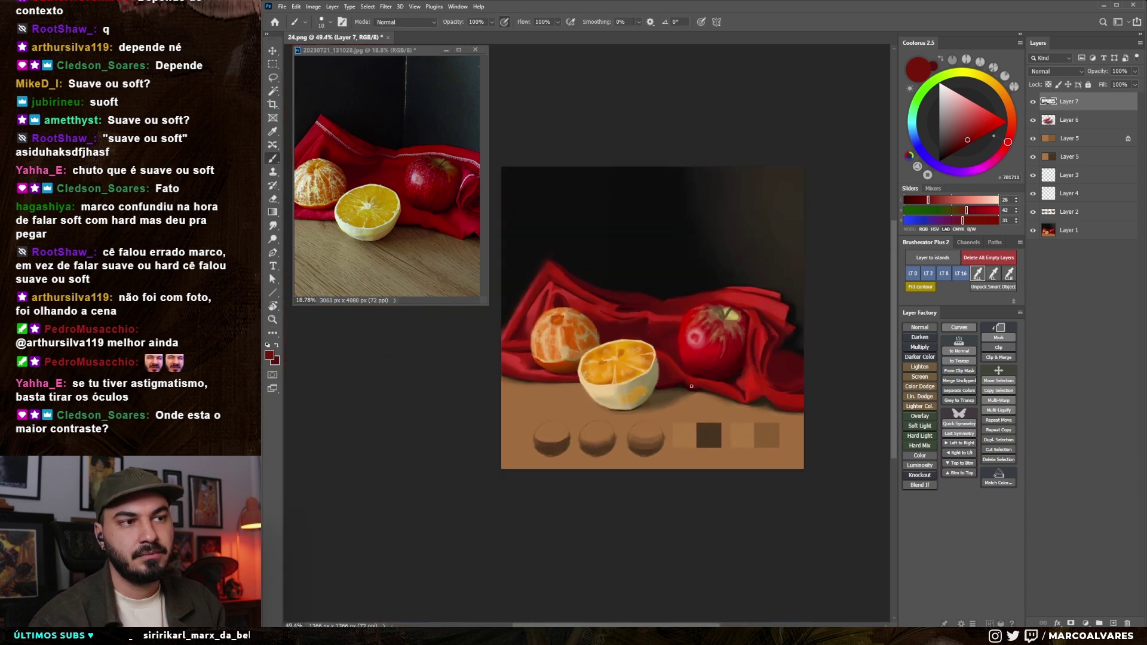
scroll(690, 379, up, 3)
scroll(690, 378, up, 2)
- Toggle Layer 7 off and on, with the whole painting fitted, to compare the shadows
click(1033, 102)
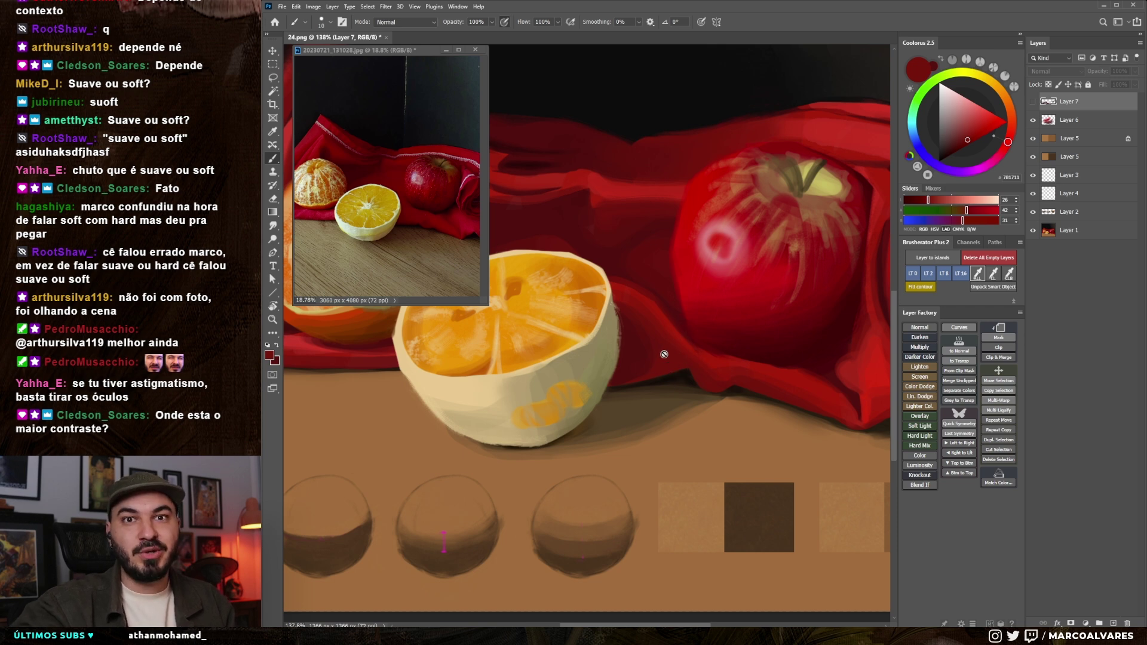
click(1033, 103)
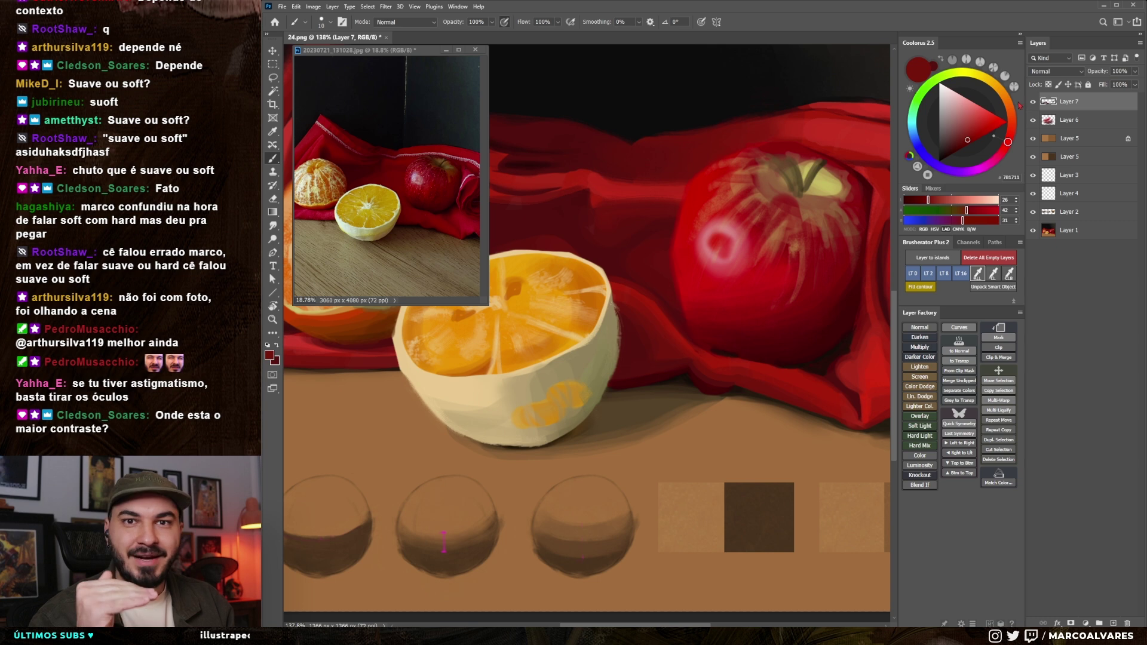
key(ctrl+0)
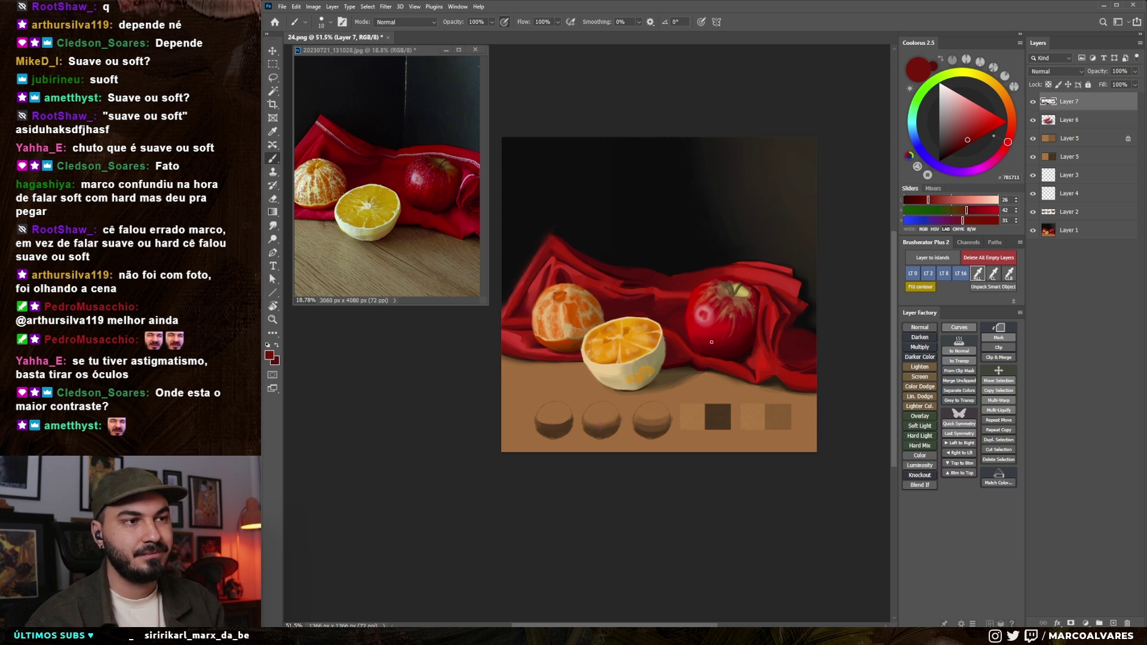
key(ctrl+comma)
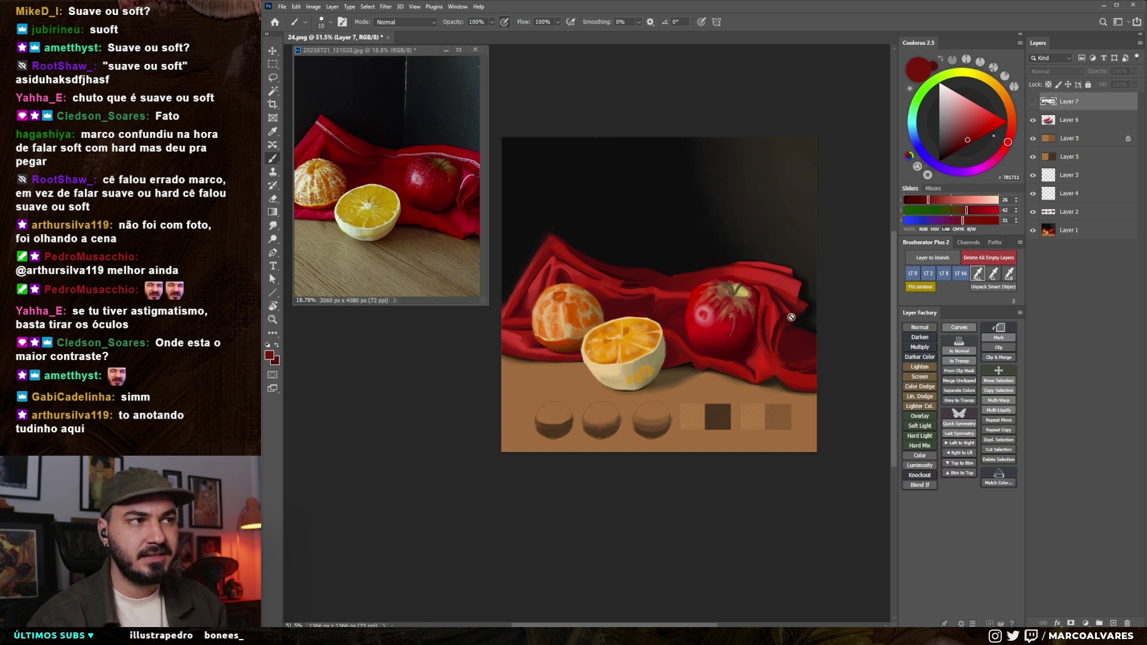
click(1032, 103)
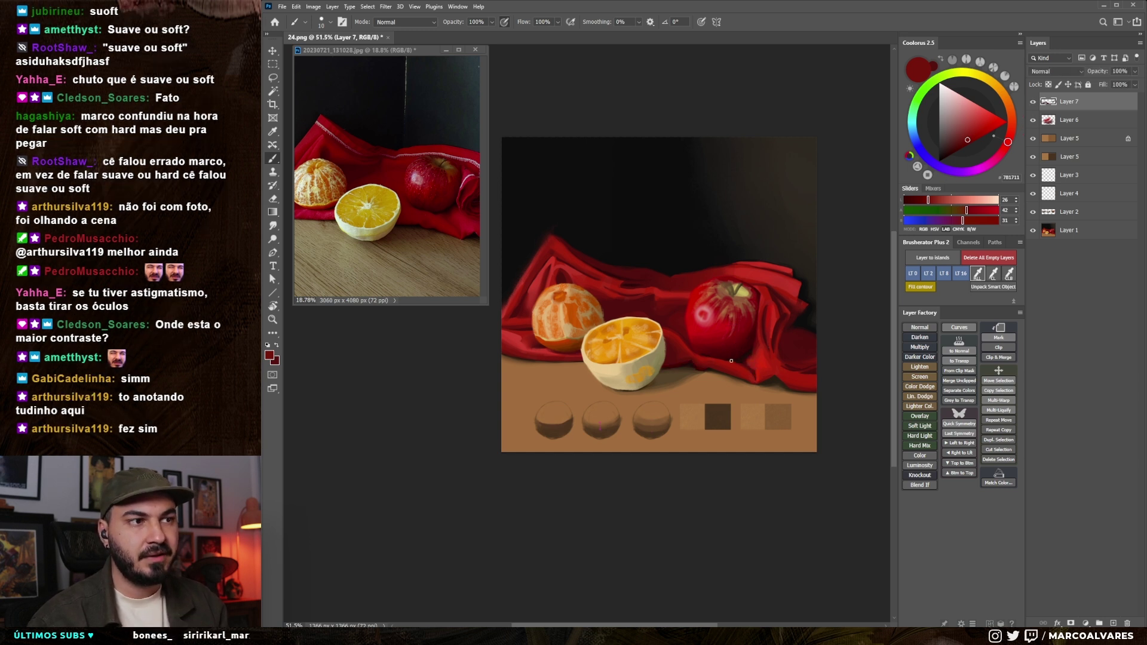